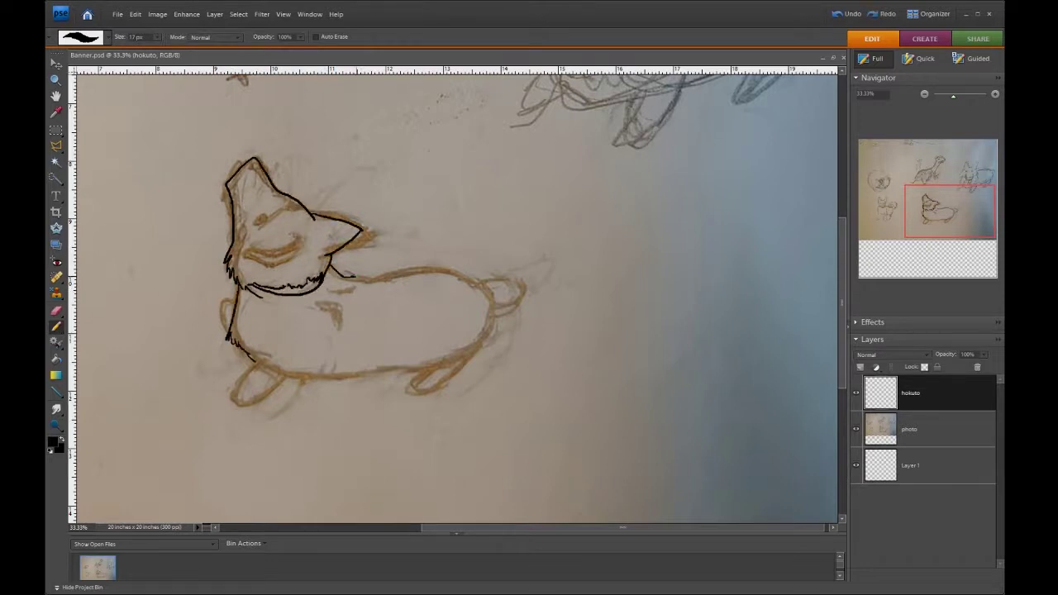
Ink the corgi's rounded furry tail, belly line and rear paw outline in black
click(839, 18)
mouse_move(477, 283)
mouse_down()
mouse_move(519, 291)
mouse_move(488, 318)
mouse_up()
key(ctrl+y)
key(ctrl+y)
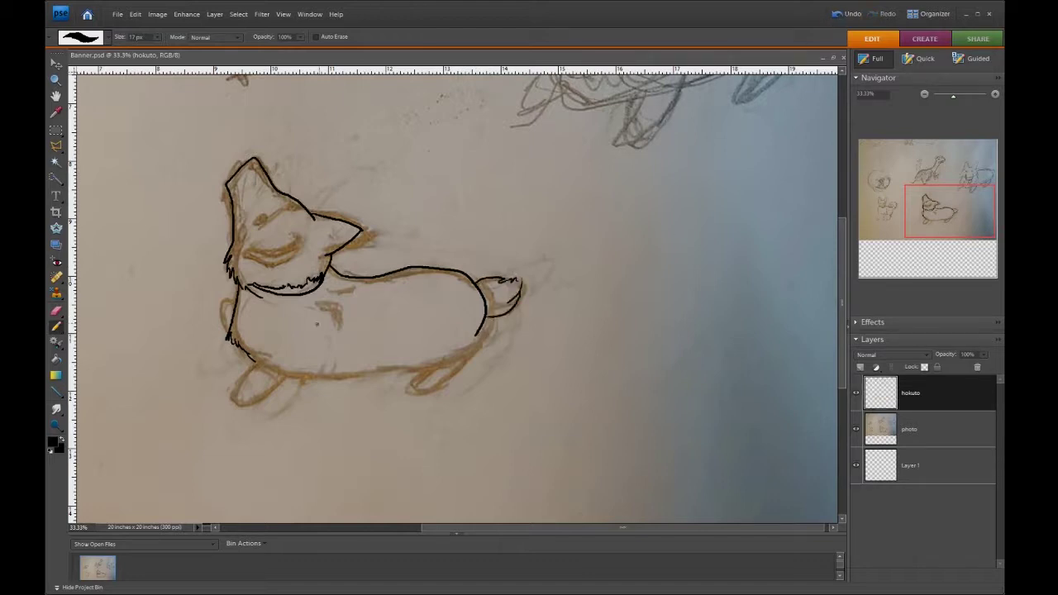
key(ctrl+z)
drag(483, 326, 246, 354)
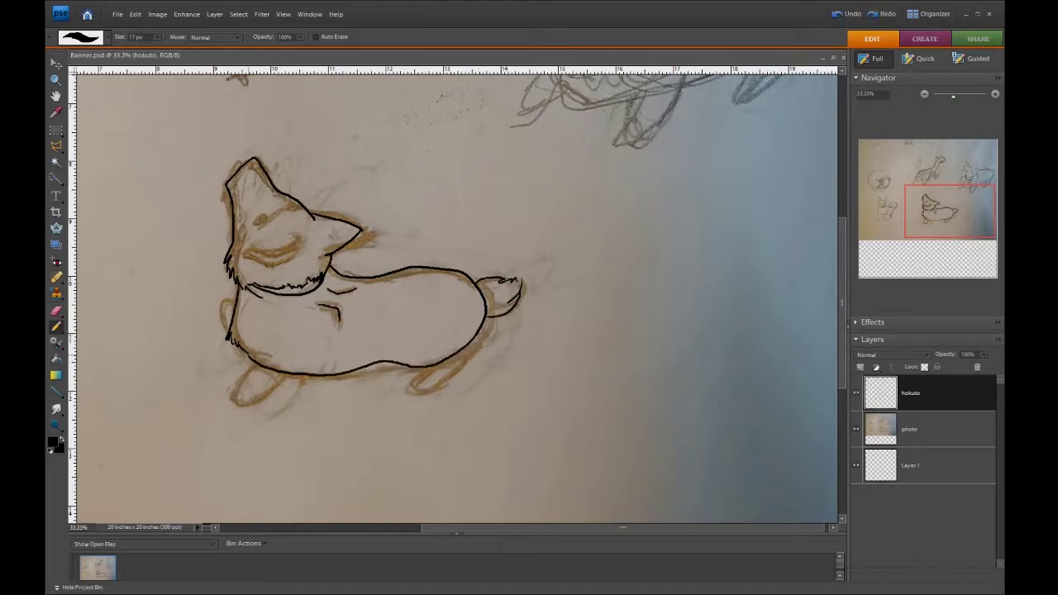
drag(481, 345, 414, 389)
Draw the corgi's curved chest line and rounded front paw, fixing strokes with undo and redo
key(ctrl+z)
drag(278, 322, 265, 354)
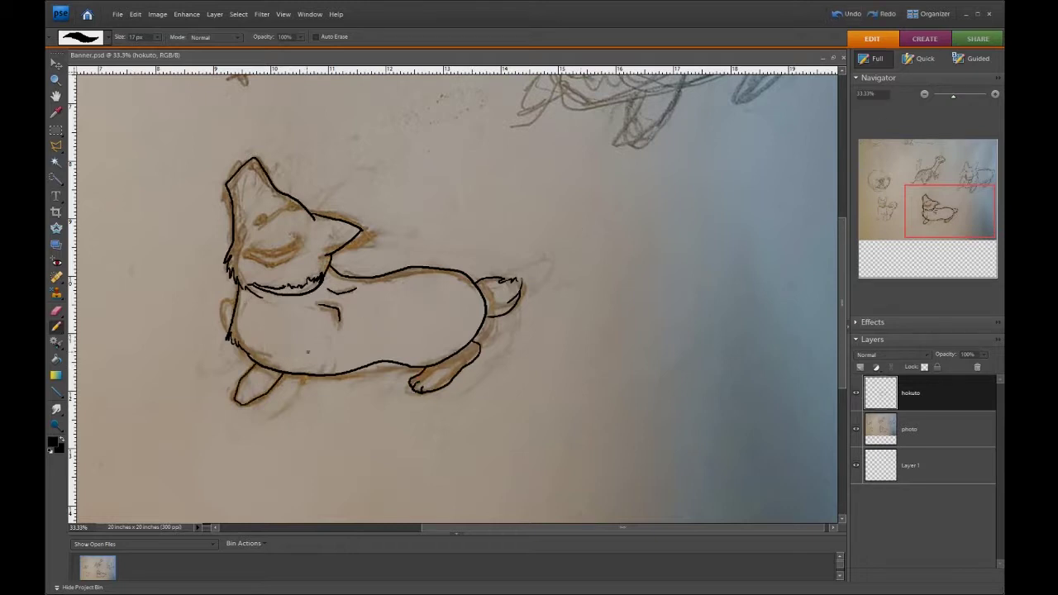
key(ctrl+z)
drag(277, 374, 275, 388)
click(835, 16)
click(835, 16)
drag(250, 372, 278, 377)
click(844, 16)
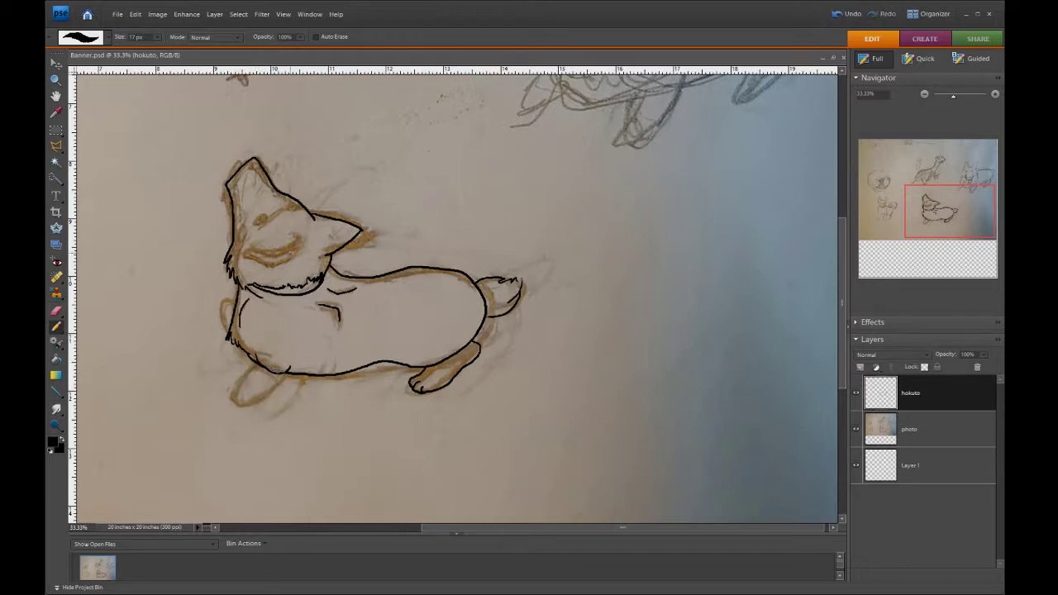
key(ctrl+y)
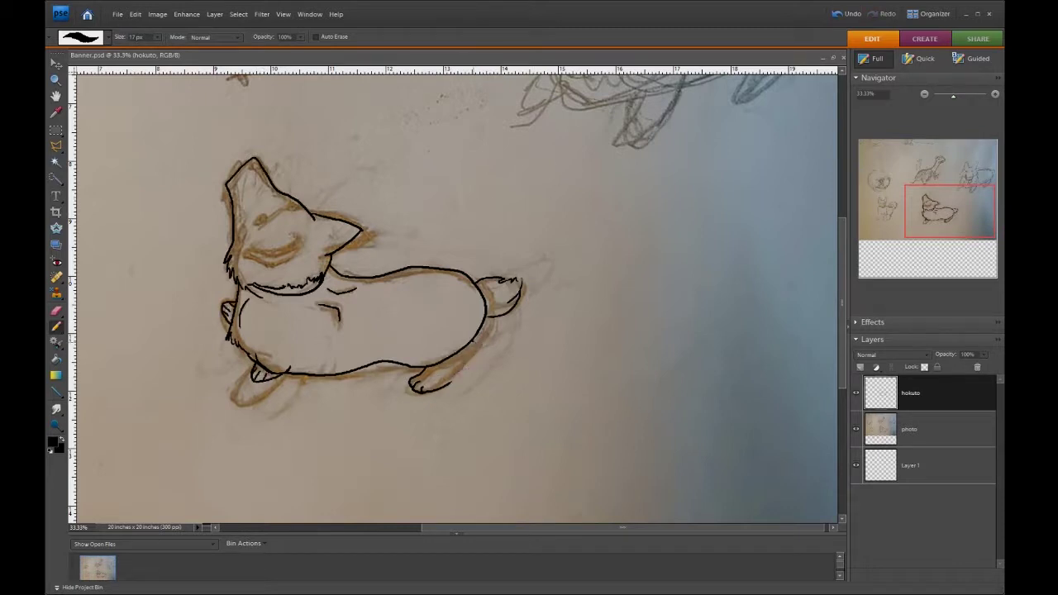
Restore and adjust the back-paw outline, then ink the corgi's closed eye
click(836, 14)
click(837, 14)
key(ctrl+y)
key(ctrl+y)
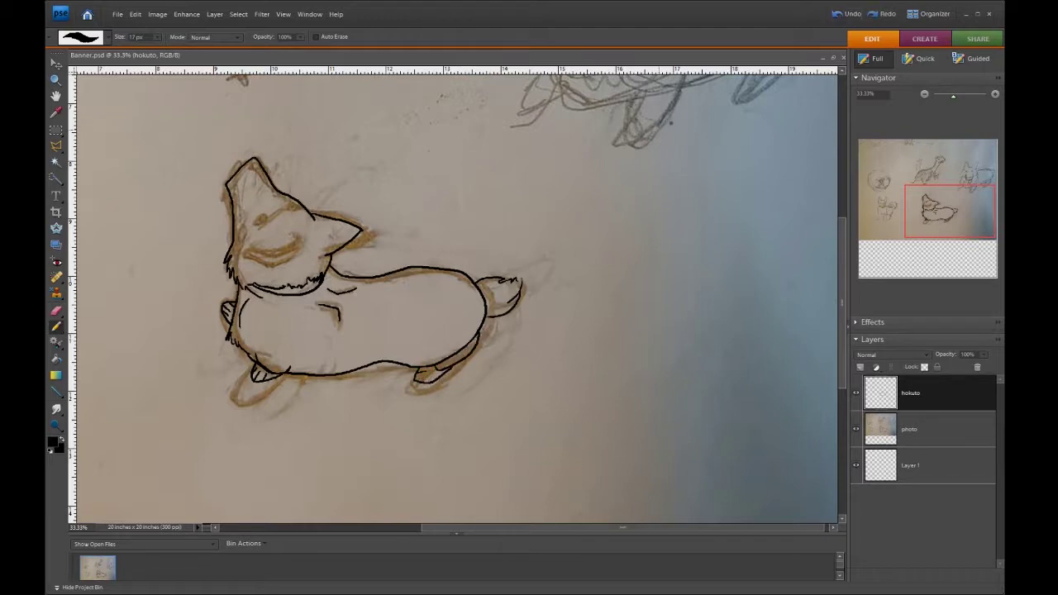
key(ctrl+alt+0)
key(ctrl+t)
key(Return)
key(ctrl+0)
key(n)
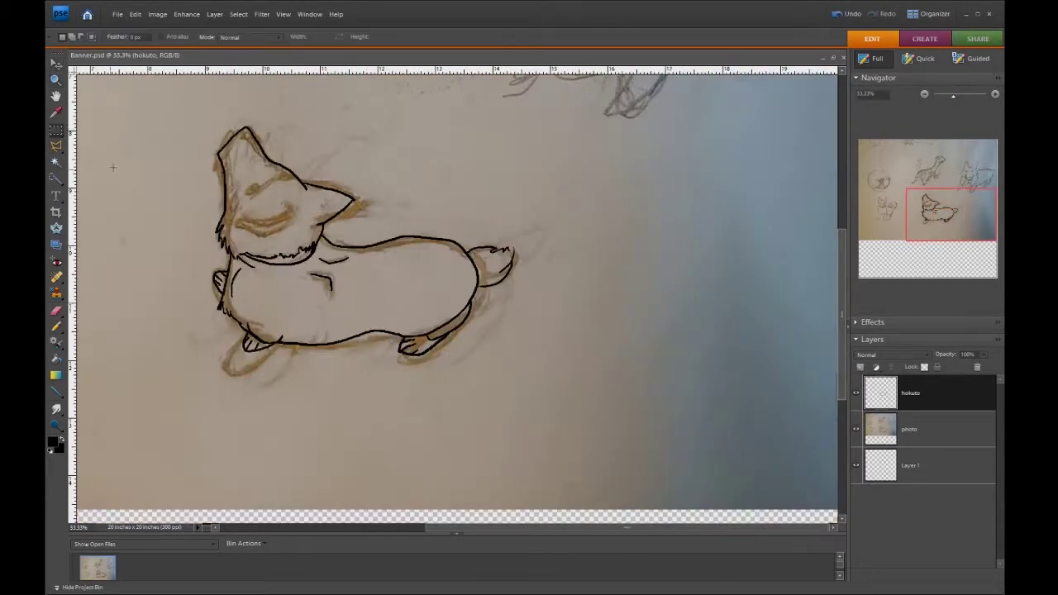
drag(246, 222, 289, 214)
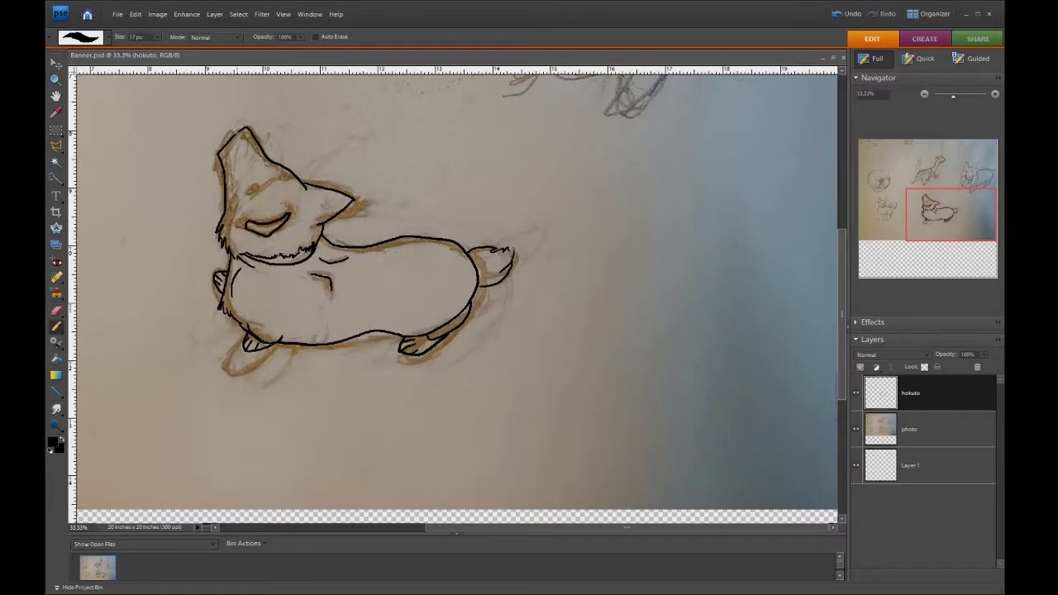
Ink the corgi's small oval eyes and join them to the head and cheek outline
key(ctrl+equal)
drag(233, 195, 250, 190)
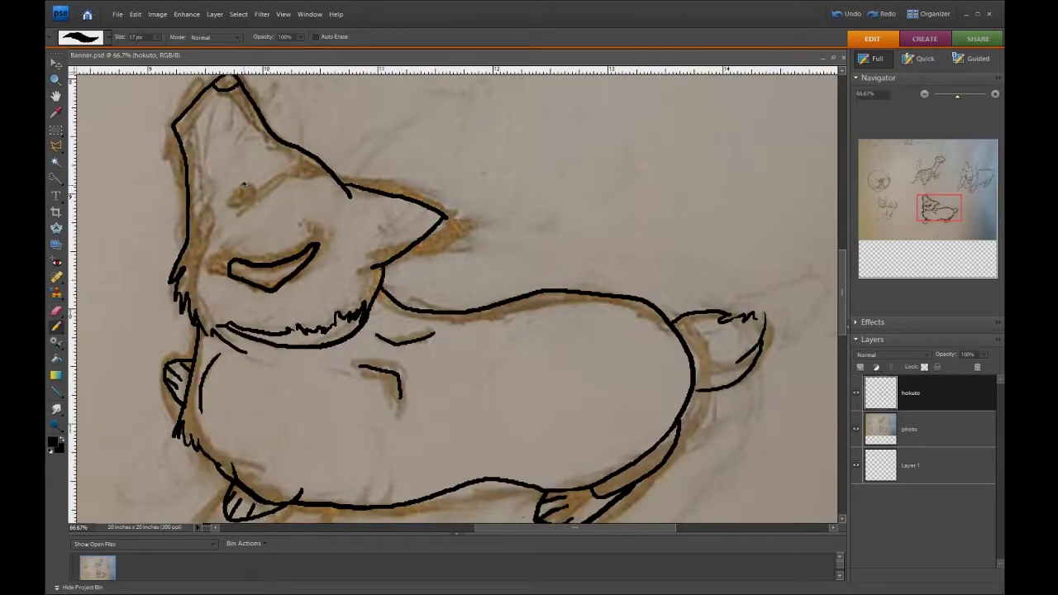
key(ctrl+z)
drag(287, 166, 288, 164)
drag(273, 139, 288, 152)
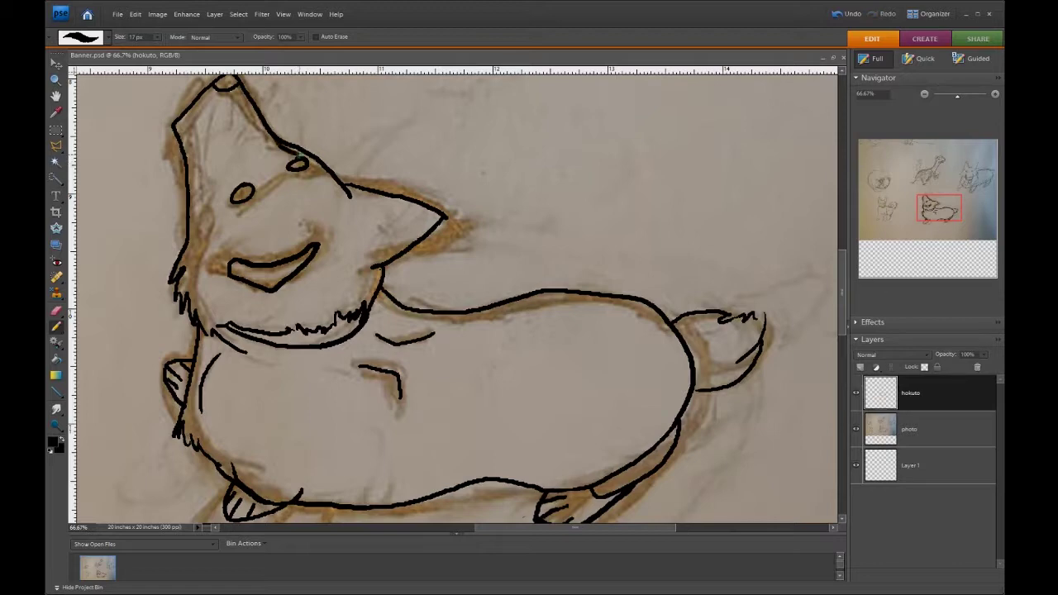
key(ctrl+z)
drag(307, 163, 339, 187)
drag(291, 152, 261, 116)
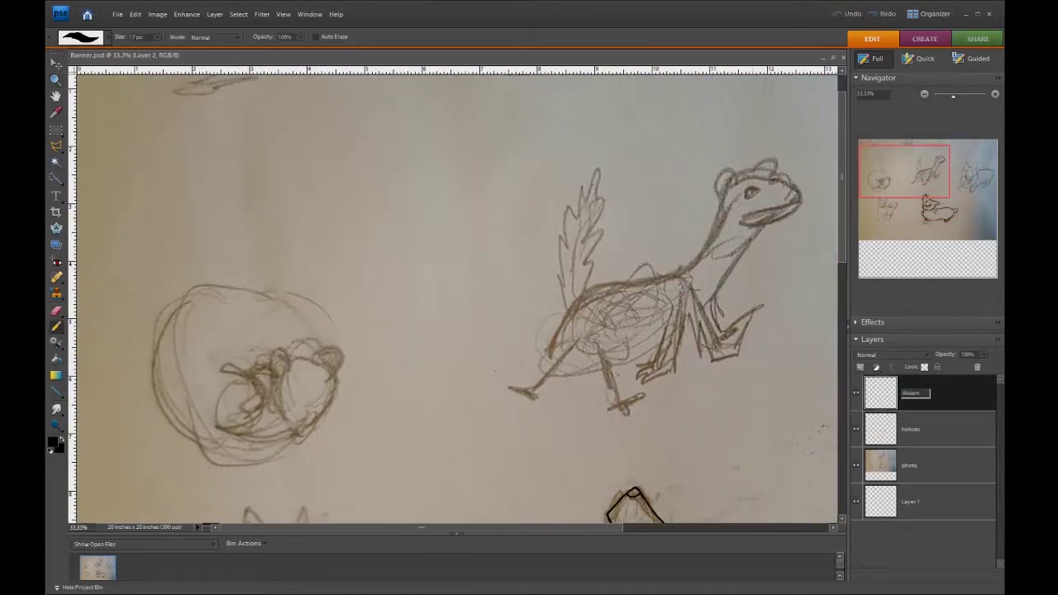
Name the new layer Absent and begin the sleeping ferret's head arc, undoing stray strokes
key(Return)
drag(273, 373, 299, 359)
key(ctrl+z)
key(ctrl+z)
key(ctrl+y)
key(ctrl+z)
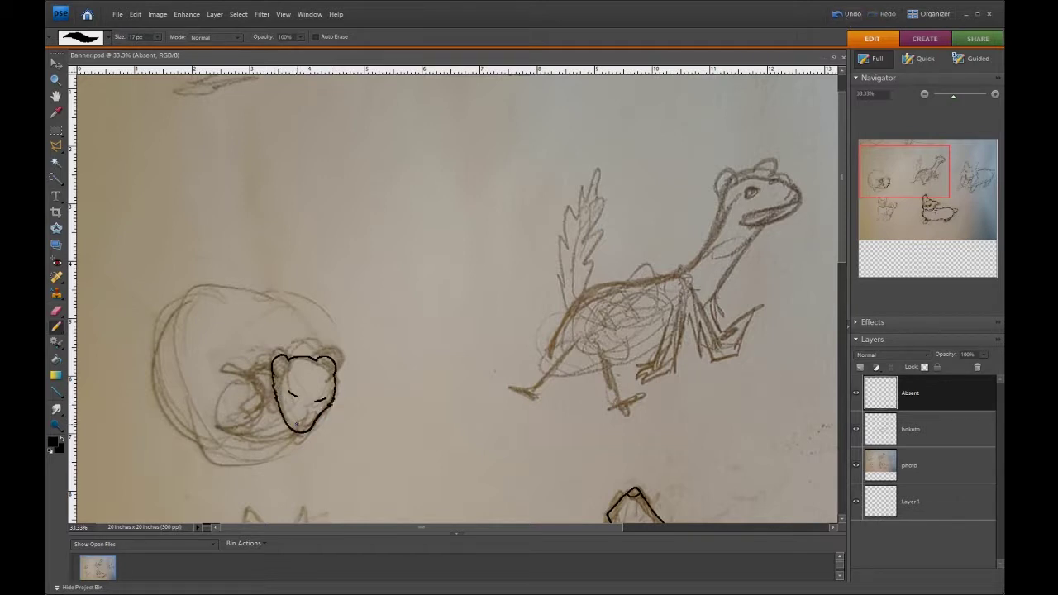
Ink the ferret's curled body line, chin-to-belly line, tail fur zigzags and under-belly stroke
drag(223, 374, 251, 426)
key(ctrl+z)
drag(223, 372, 252, 428)
key(ctrl+z)
mouse_move(265, 387)
mouse_down()
mouse_move(248, 434)
mouse_move(285, 433)
mouse_up()
scroll(285, 433, up, 2)
scroll(285, 433, up, 1)
drag(364, 390, 262, 482)
mouse_move(303, 429)
mouse_down()
mouse_move(339, 408)
mouse_move(319, 433)
mouse_up()
scroll(360, 470, left, 5)
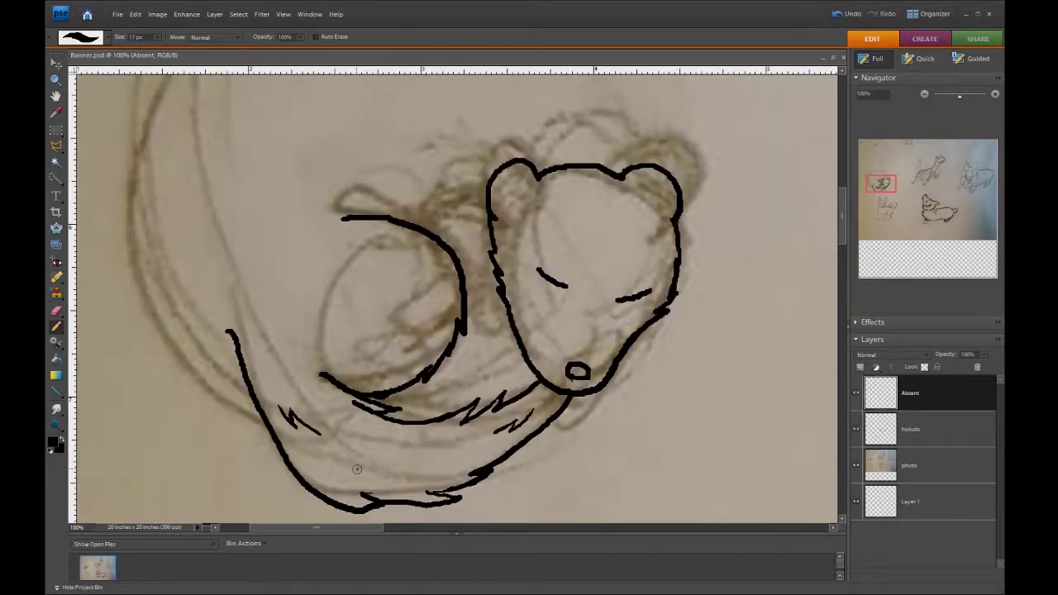
drag(390, 469, 435, 468)
Outline the top of the curled body and the outer arc down its left side
key(z)
alt+click(172, 439)
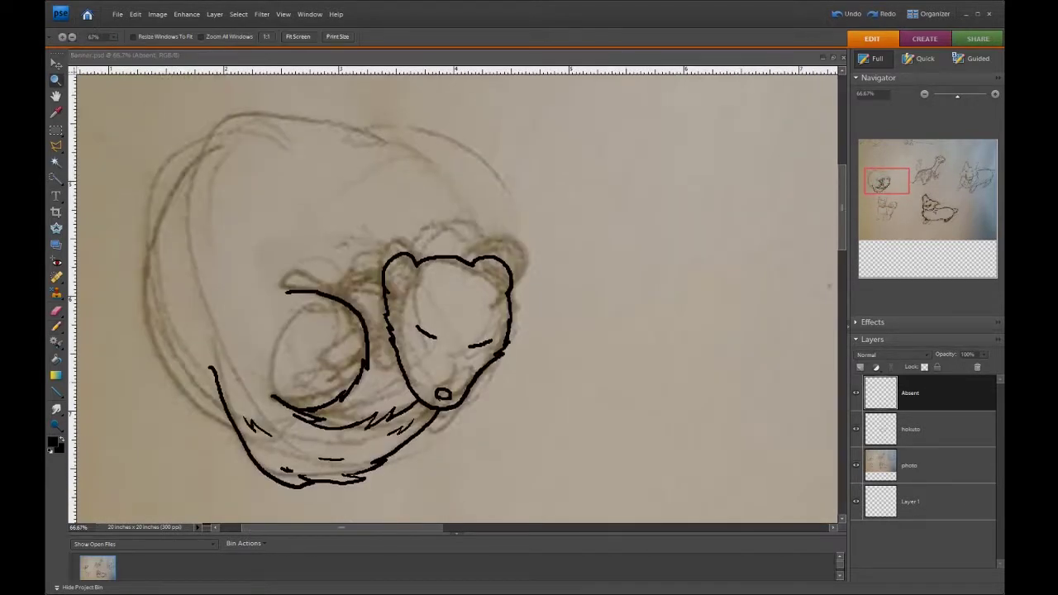
key(n)
drag(299, 112, 476, 260)
drag(298, 113, 158, 216)
key(ctrl+z)
drag(297, 112, 155, 359)
key(ctrl+z)
drag(202, 137, 155, 306)
Lasso-select the left outline with the Polygonal Lasso and reposition it with Move
key(l)
click(130, 178)
click(188, 190)
click(186, 335)
double_click(112, 329)
key(v)
key(n)
Extend the outer outline down to the body and add the chin, paw loop and body lines
drag(157, 300, 170, 324)
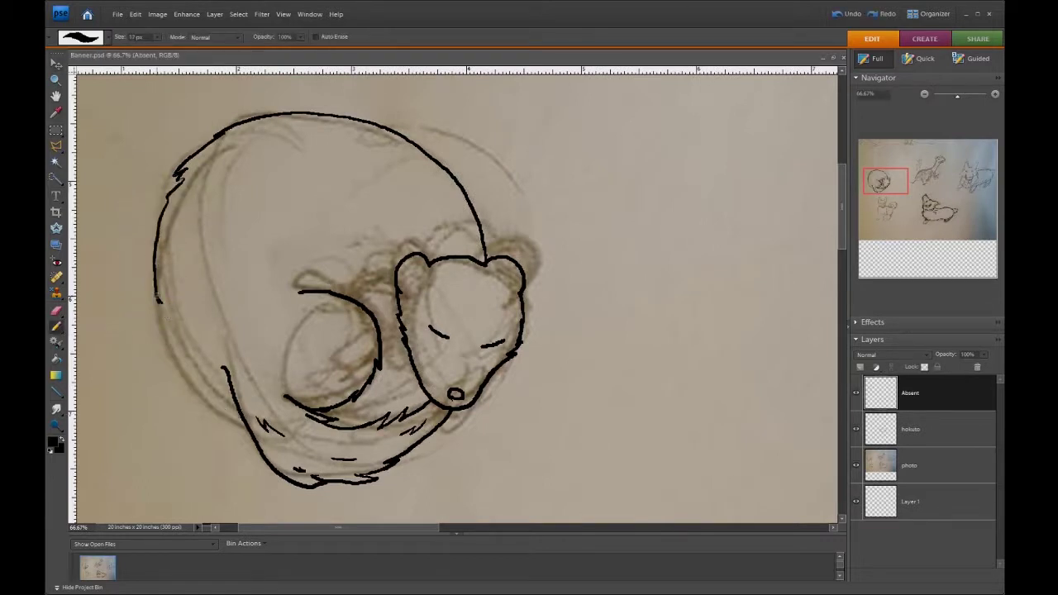
drag(157, 291, 242, 419)
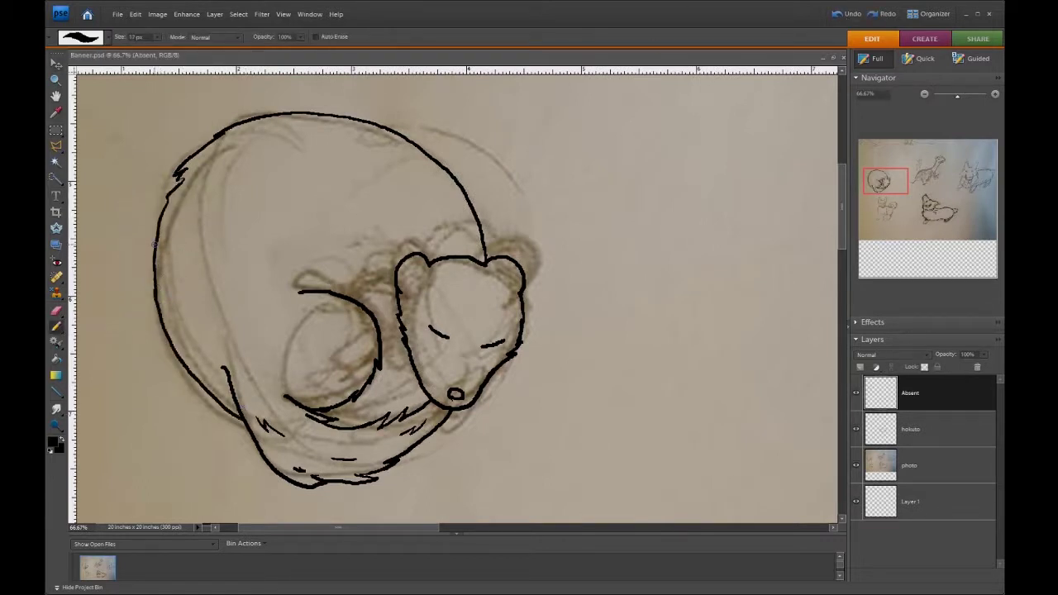
drag(489, 382, 446, 428)
drag(332, 417, 408, 360)
drag(296, 286, 352, 296)
drag(364, 397, 426, 401)
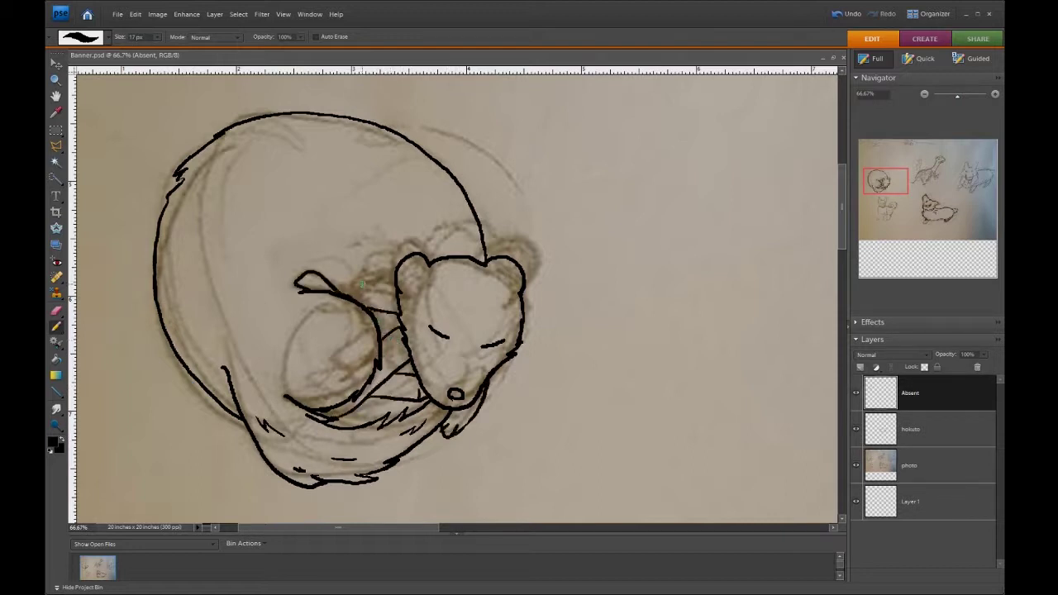
drag(335, 291, 354, 229)
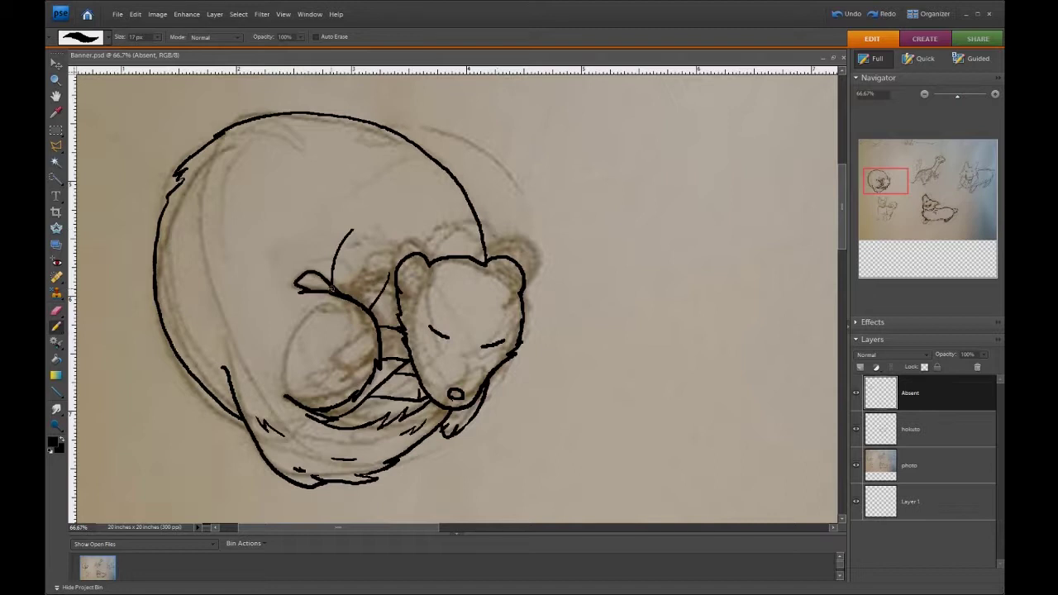
drag(324, 288, 359, 306)
Zoom in on the standing dog's sketch
key(z)
alt+click(248, 237)
alt+click(252, 248)
alt+click(255, 258)
Add a new layer named Shiva for the standing dog
drag(189, 330, 321, 529)
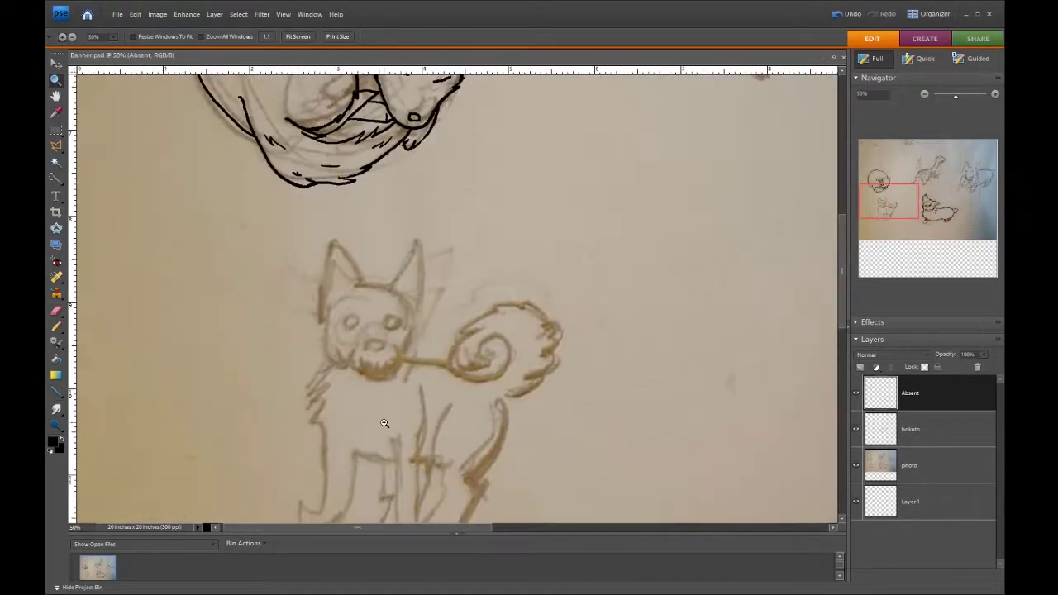
scroll(321, 530, down, 2)
click(860, 367)
double_click(909, 392)
text(Shiva)
key(Return)
key(n)
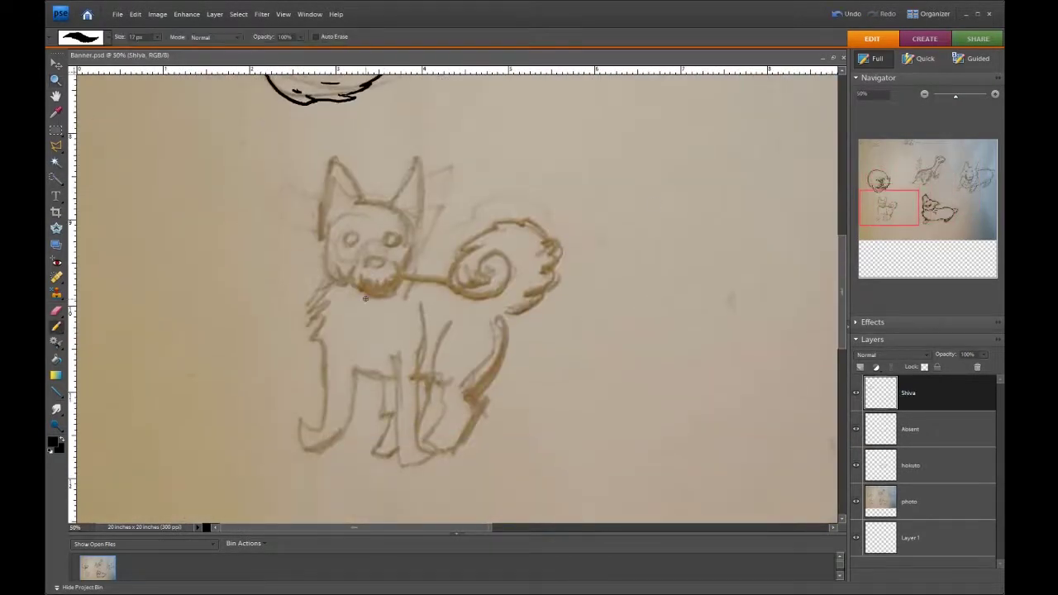
Ink the dog's curled tail line, eye, nose, teeth, head and both ears
click(852, 14)
click(851, 13)
click(851, 13)
click(851, 13)
drag(488, 291, 403, 277)
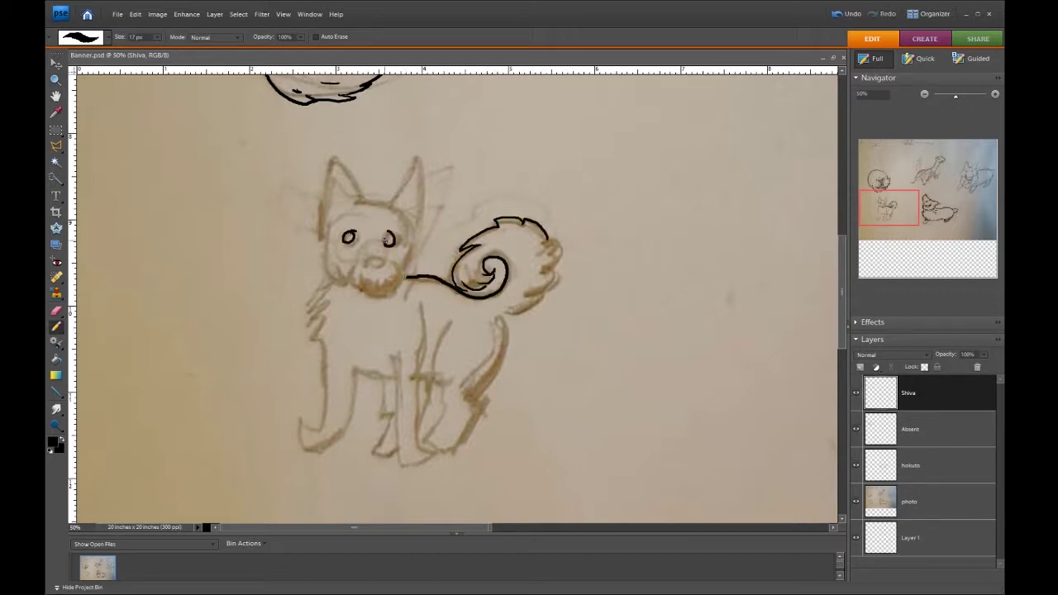
drag(389, 233, 388, 234)
drag(369, 259, 370, 261)
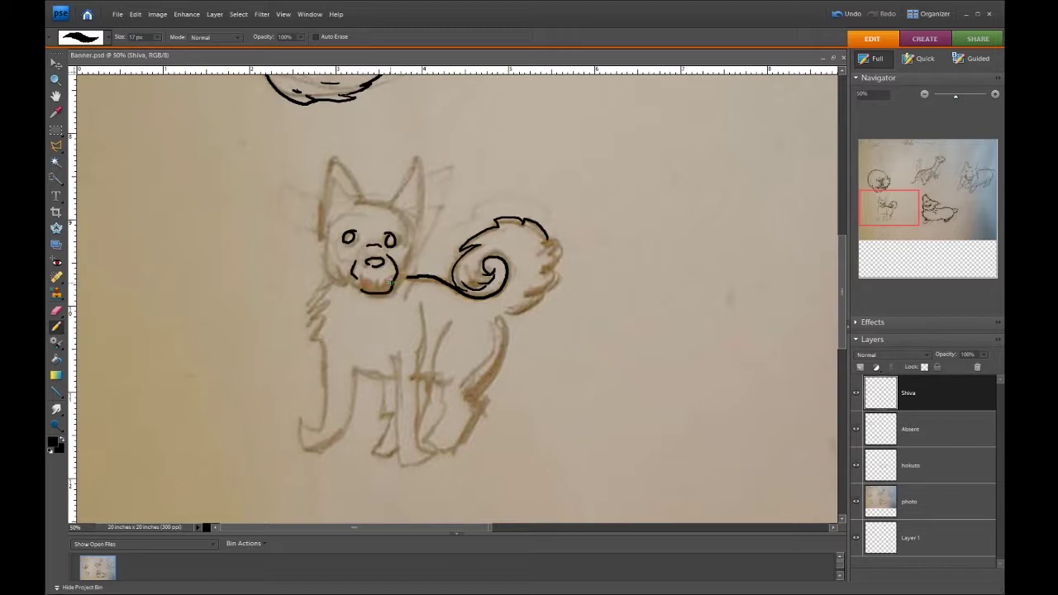
mouse_move(378, 280)
mouse_down()
mouse_move(371, 284)
mouse_move(329, 220)
mouse_up()
mouse_move(408, 281)
mouse_down()
mouse_move(415, 207)
mouse_move(329, 216)
mouse_up()
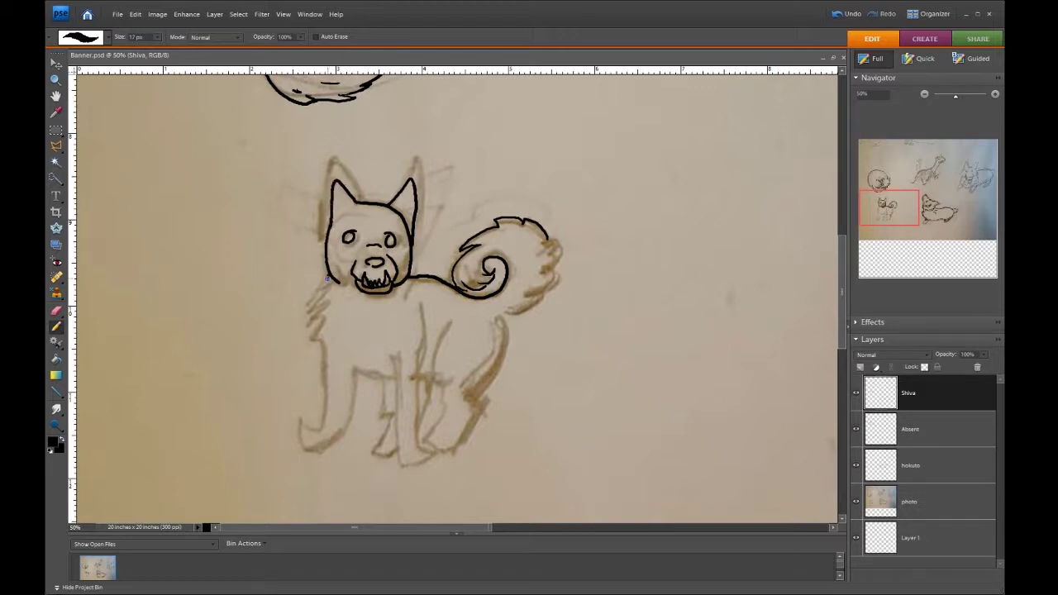
Draw the dog's chest fur, foreleg lines and curved hind leg
mouse_move(331, 280)
mouse_down()
mouse_move(314, 355)
mouse_move(324, 424)
mouse_up()
mouse_move(354, 369)
mouse_down()
mouse_move(343, 434)
mouse_move(402, 372)
mouse_move(399, 458)
mouse_up()
key(ctrl+z)
drag(423, 303, 422, 448)
drag(446, 323, 472, 378)
Redraw the tail's right edge and both front and back lines of the hind leg
drag(503, 312, 570, 244)
click(842, 15)
drag(502, 312, 552, 225)
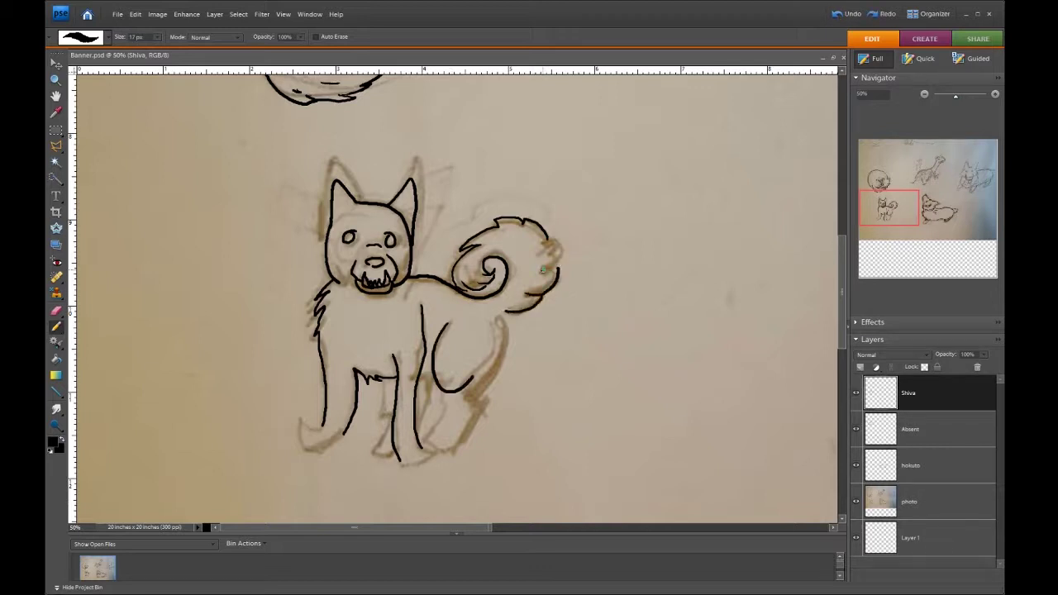
key(ctrl+z)
drag(512, 273, 547, 228)
drag(501, 317, 438, 445)
drag(467, 384, 442, 433)
key(ctrl+z)
drag(504, 314, 463, 430)
drag(438, 442, 455, 383)
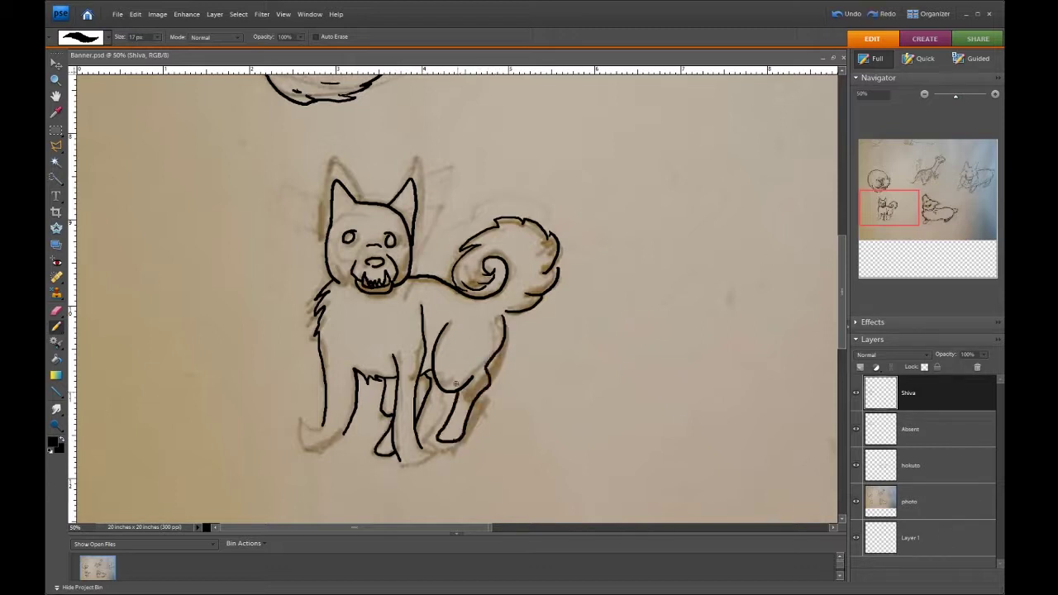
Select and transform the inner front-leg stroke, then undo the stray lower-leg stroke
key(l)
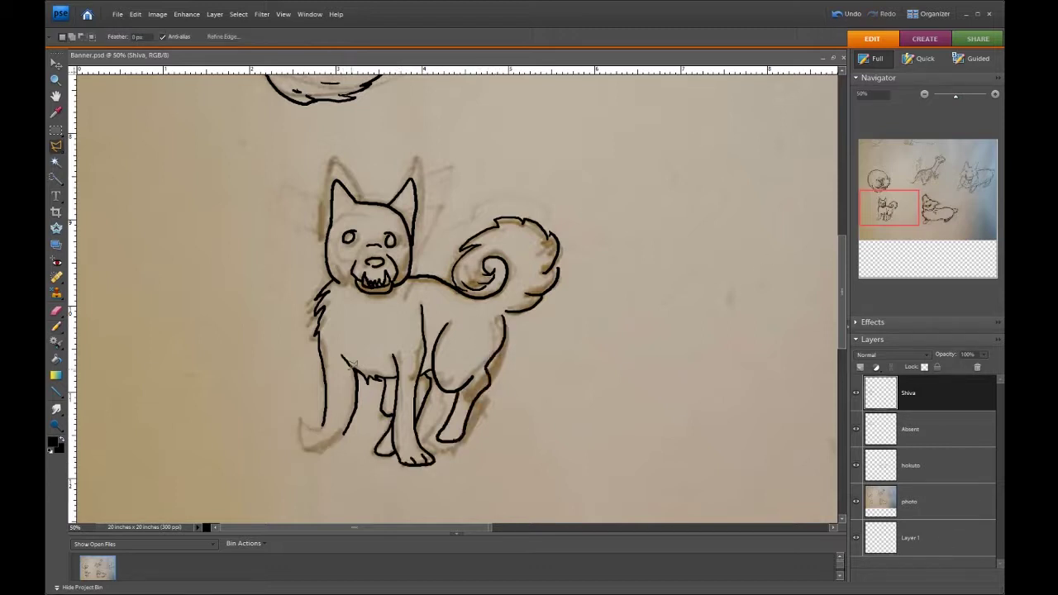
drag(342, 357, 355, 433)
key(ctrl+t)
key(Return)
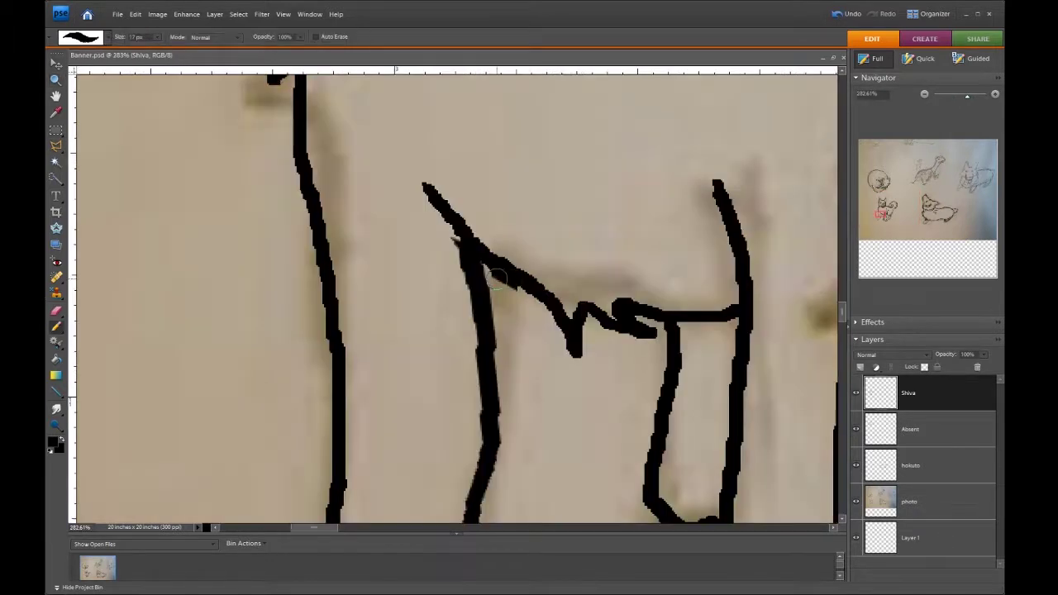
key(ctrl+alt+0)
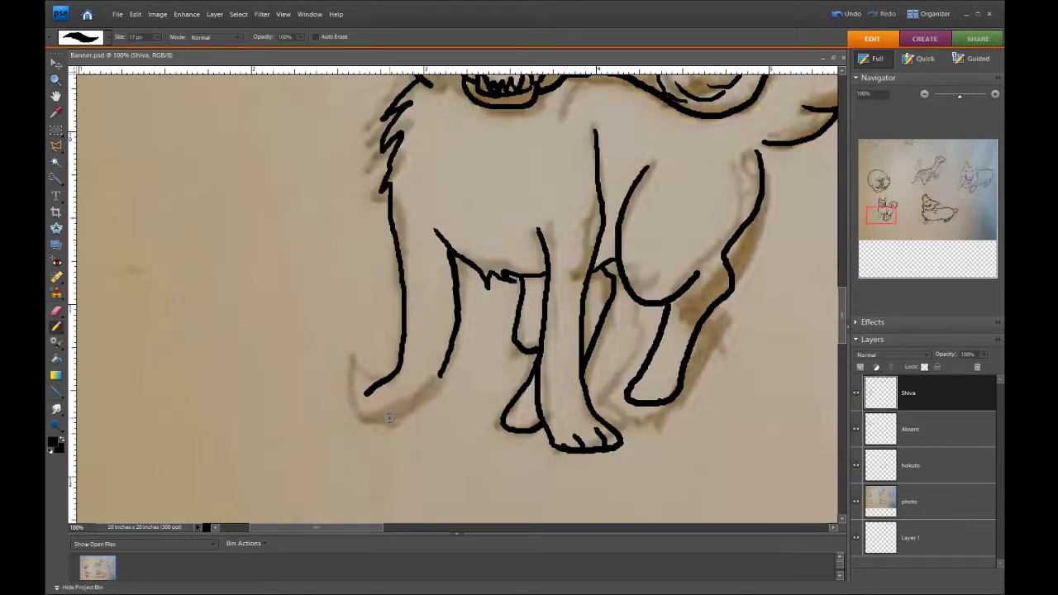
click(844, 16)
Close the front foot, add toe marks on each foot, and undo two stray head strokes
drag(441, 370, 403, 351)
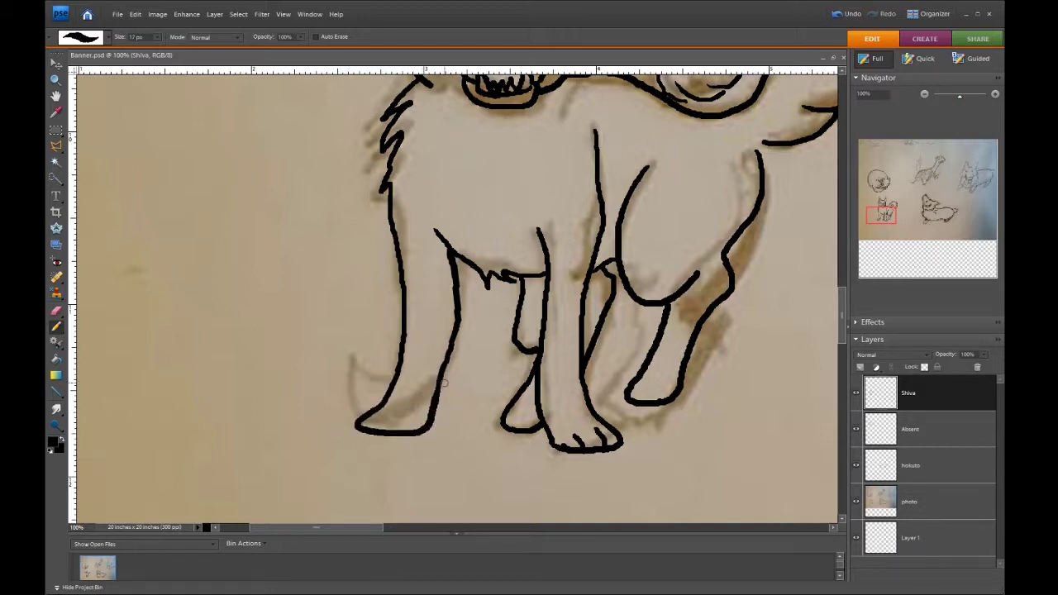
drag(387, 418, 395, 430)
drag(410, 413, 415, 430)
drag(513, 413, 536, 426)
drag(633, 384, 640, 398)
drag(661, 384, 669, 380)
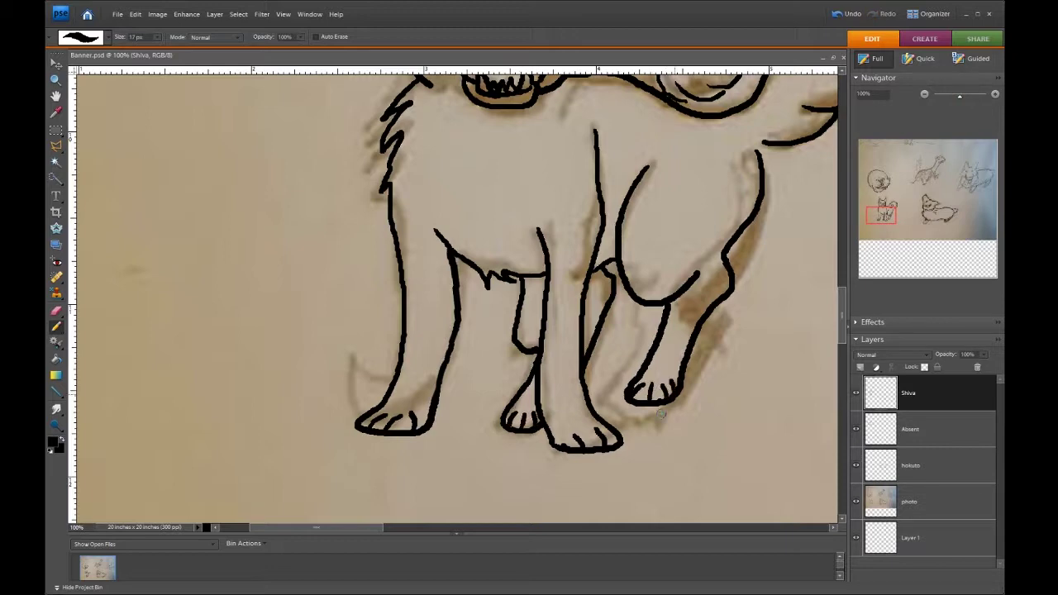
key(ctrl+minus)
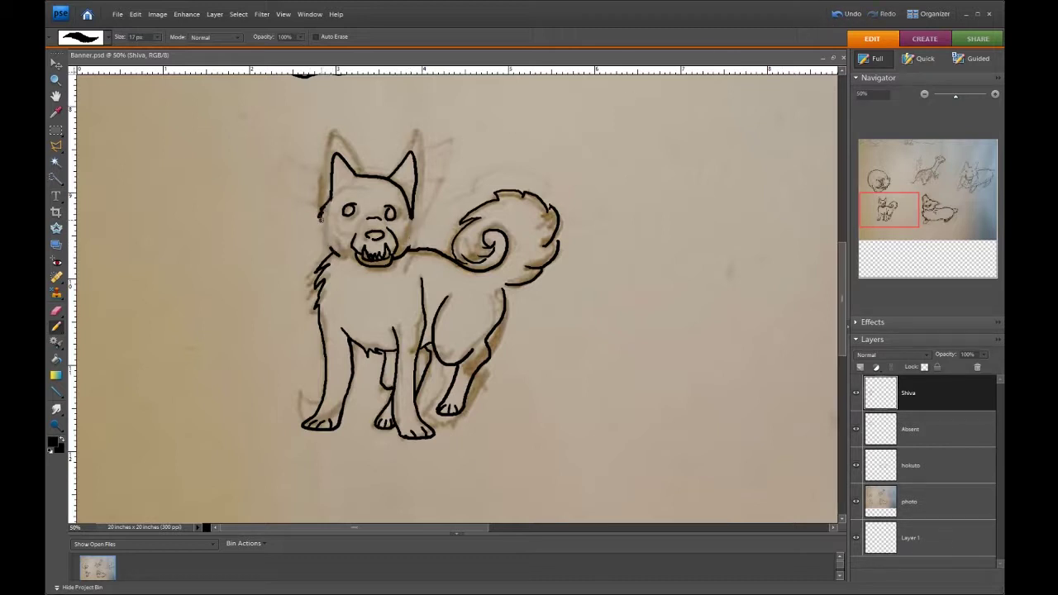
key(ctrl+z)
key(ctrl+z)
Draw a stroke down the dog's right cheek, then undo it with the ear line ends
key(ctrl+y)
scroll(327, 199, up, 5)
key(n)
key(ctrl+z)
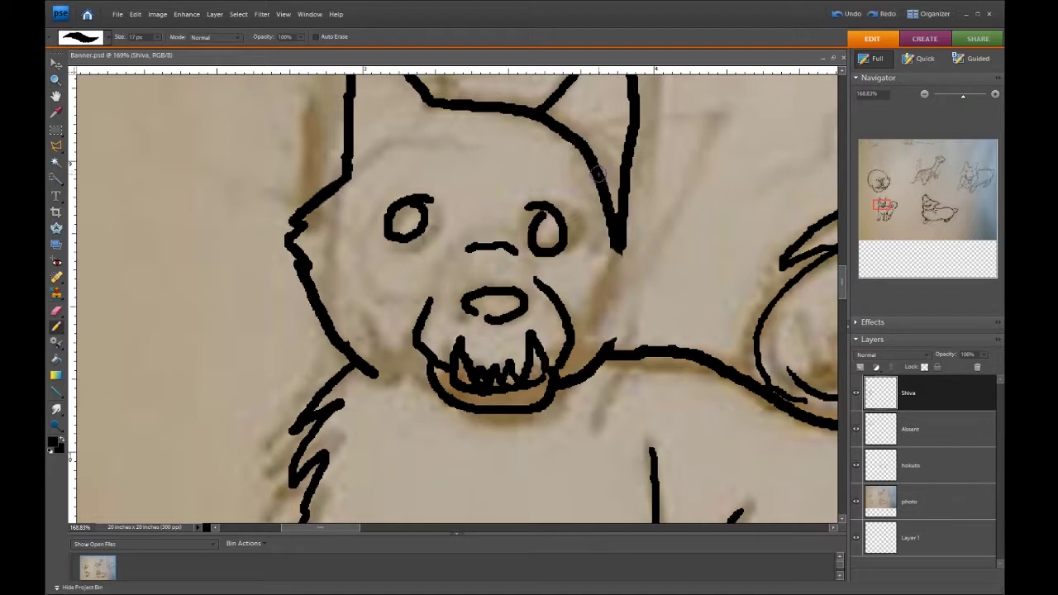
drag(610, 347, 612, 216)
key(ctrl+z)
key(ctrl+z)
key(ctrl+z)
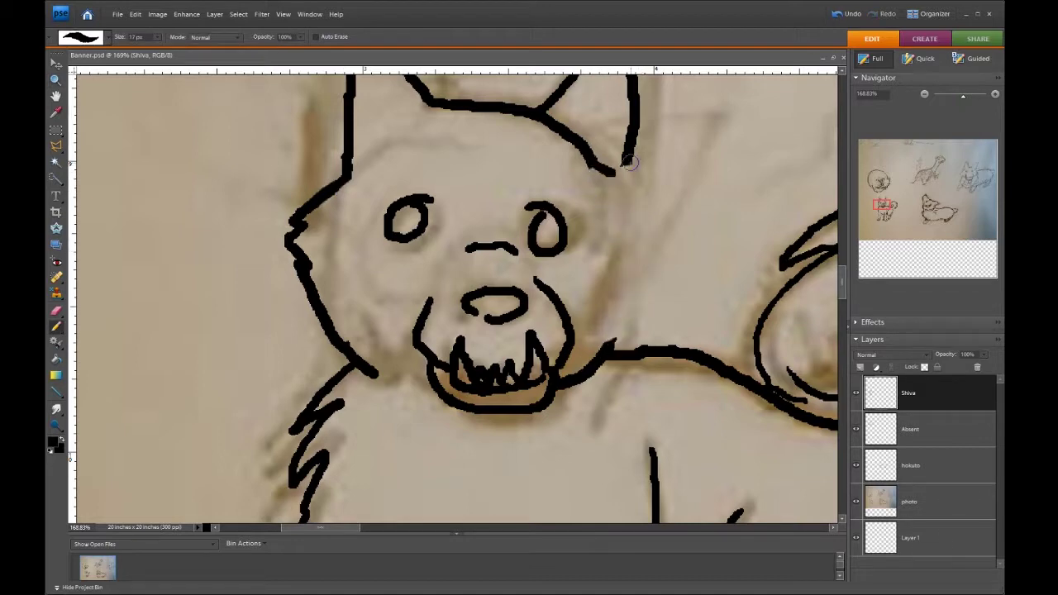
key(ctrl+z)
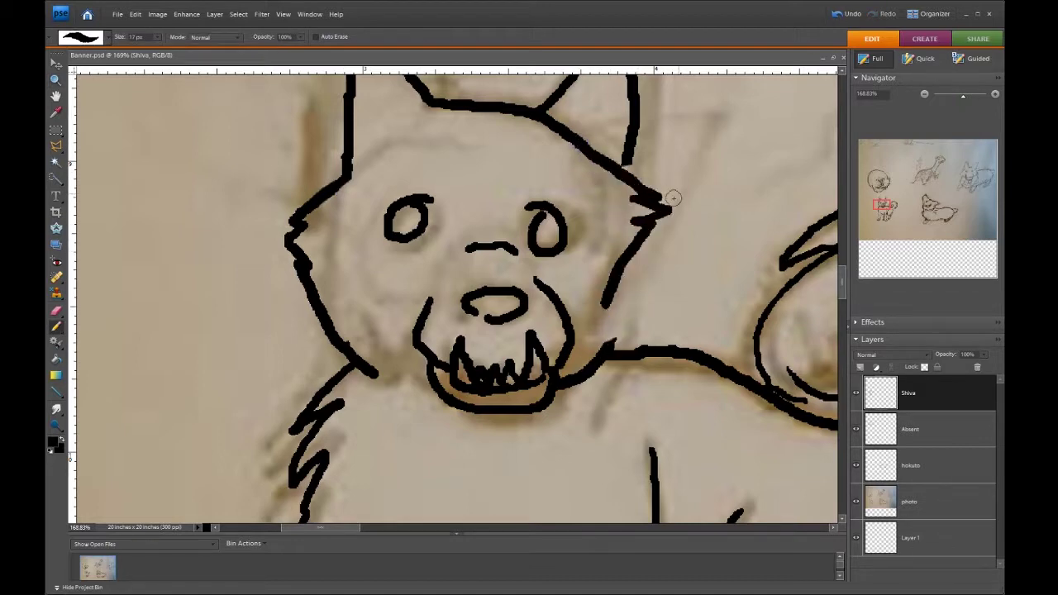
Redraw the tufted right cheek line up toward the ear and zoom back out
mouse_move(605, 354)
mouse_down()
mouse_move(659, 243)
mouse_move(624, 184)
mouse_up()
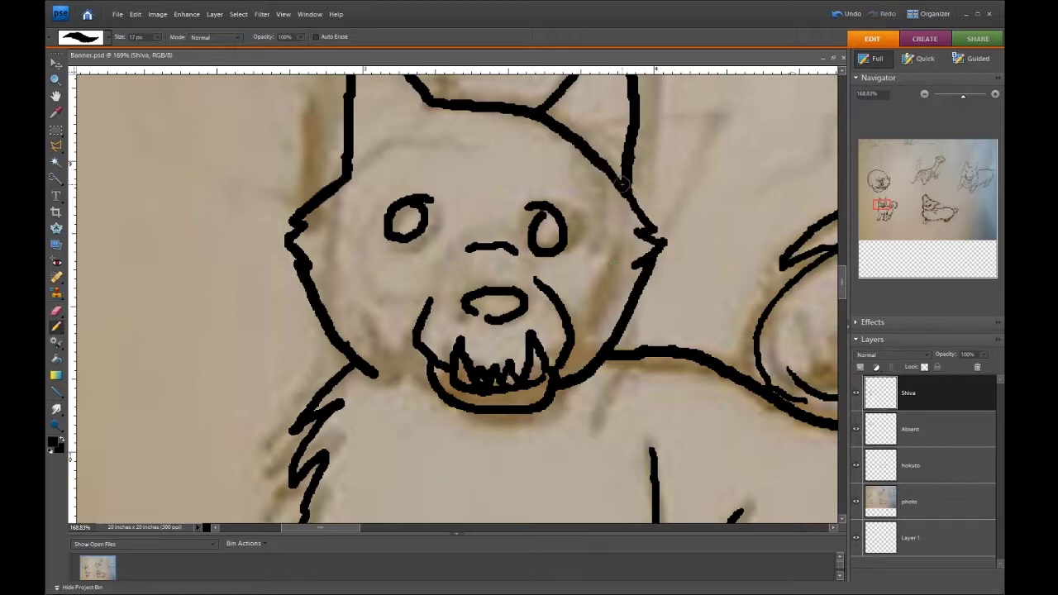
key(ctrl+0)
scroll(462, 273, up, 5)
key(ctrl+z)
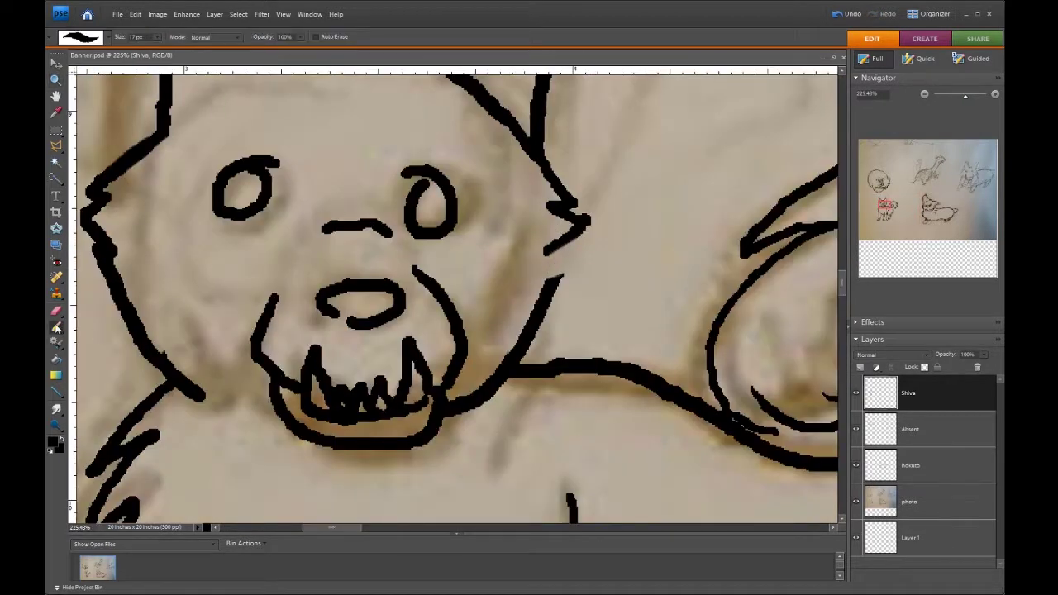
key(ctrl+y)
key(z)
scroll(548, 287, down, 5)
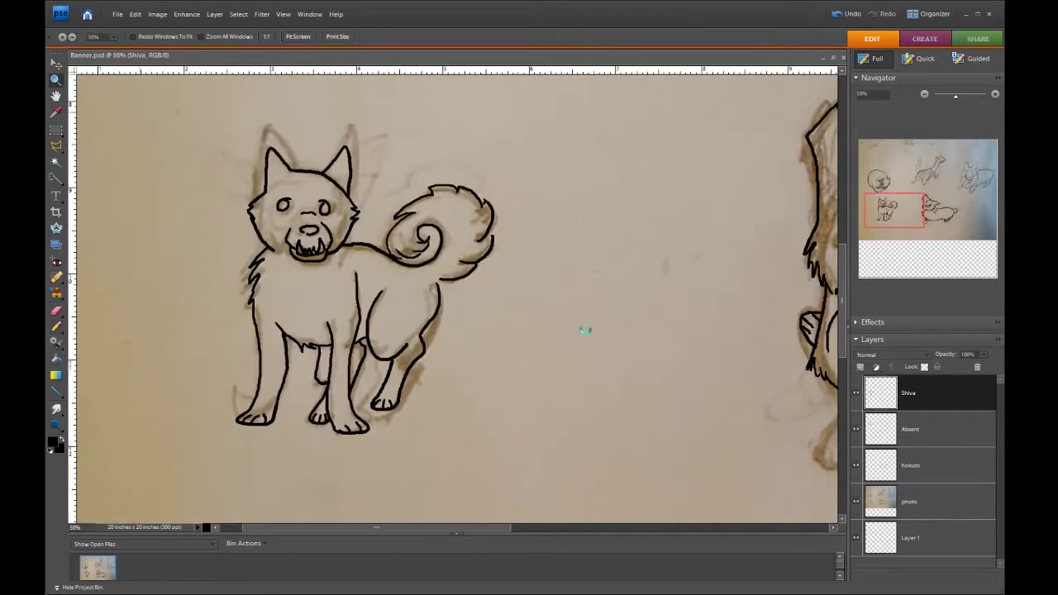
Rotate the Shiva dog's selected leg, stretch it taller, and commit the transform
drag(166, 323, 339, 488)
key(v)
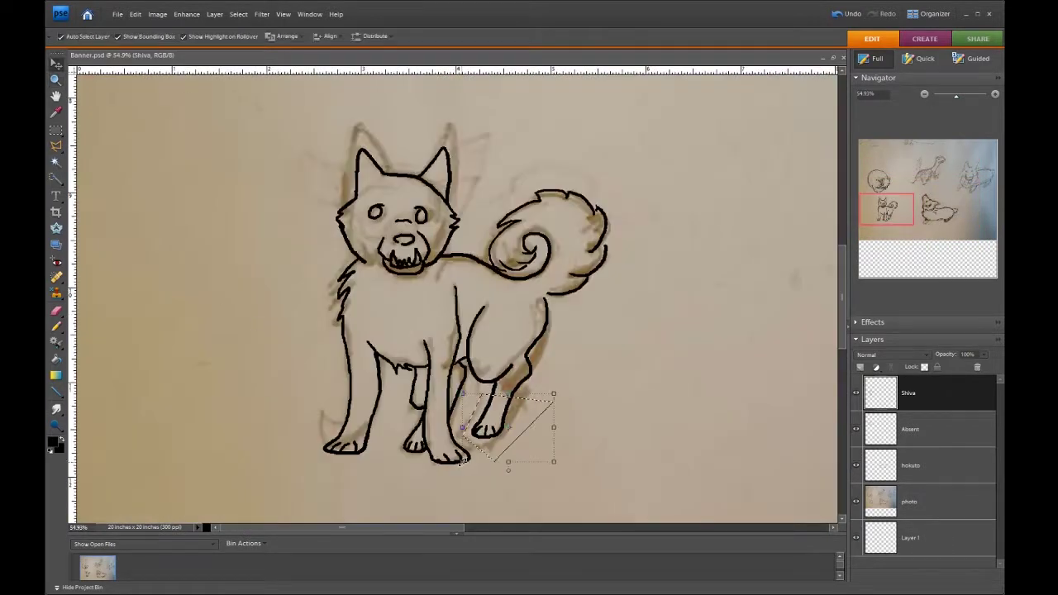
drag(508, 446, 513, 387)
key(Return)
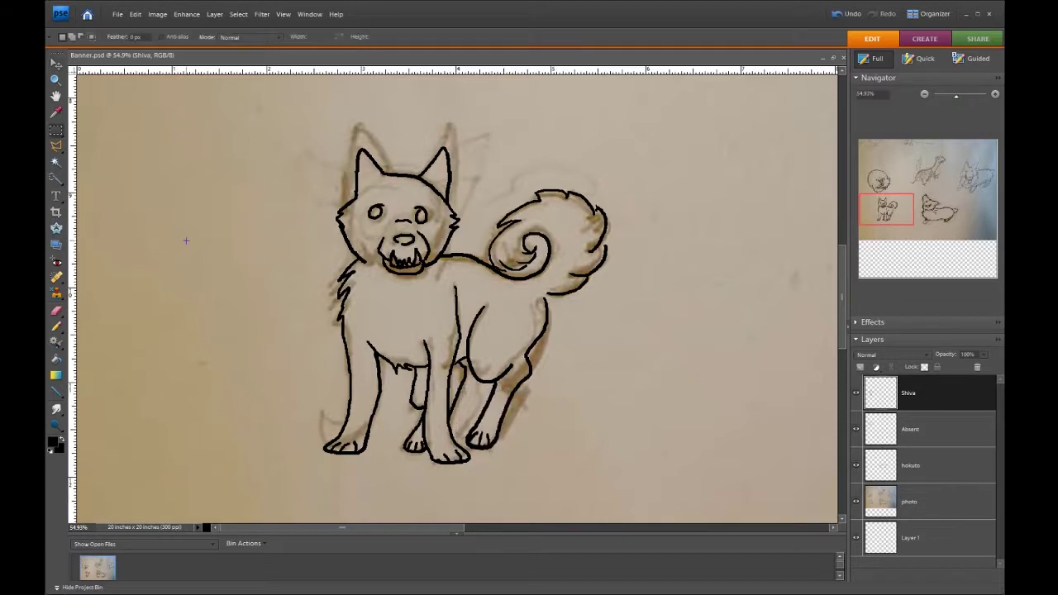
Lasso one paw, nudge it slightly upward, deselect, and zoom back out
key(z)
drag(349, 357, 539, 468)
key(l)
drag(376, 295, 238, 422)
key(v)
mouse_move(312, 412)
mouse_down()
mouse_move(560, 371)
mouse_move(316, 383)
mouse_up()
key(ctrl+d)
key(m)
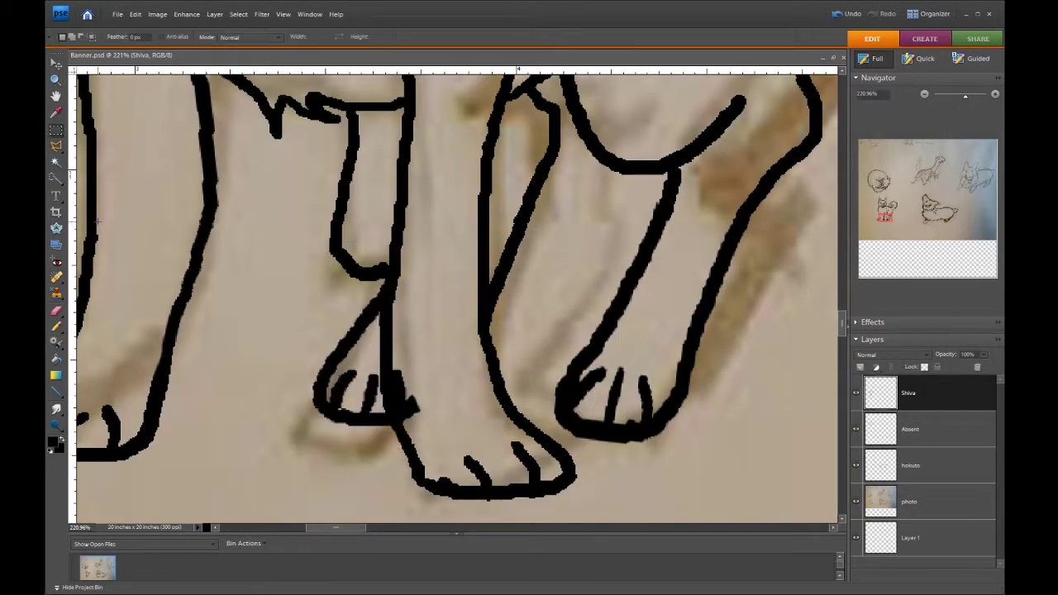
key(z)
key(ctrl+minus)
key(ctrl+minus)
key(ctrl+minus)
key(ctrl+minus)
key(ctrl+minus)
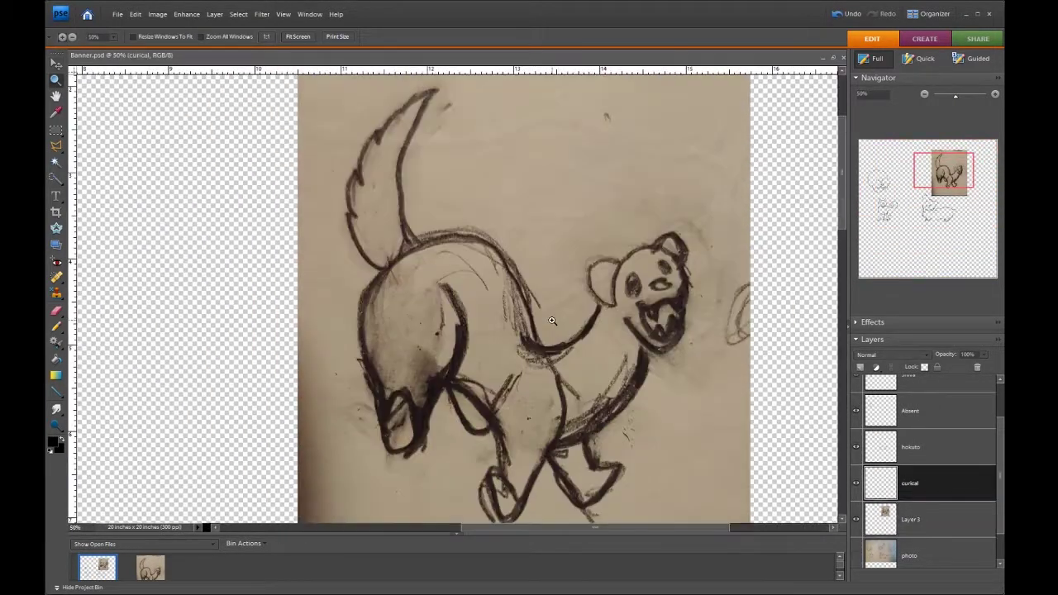
Lower the ferret sketch layer's opacity and try a test mouth stroke
key(b)
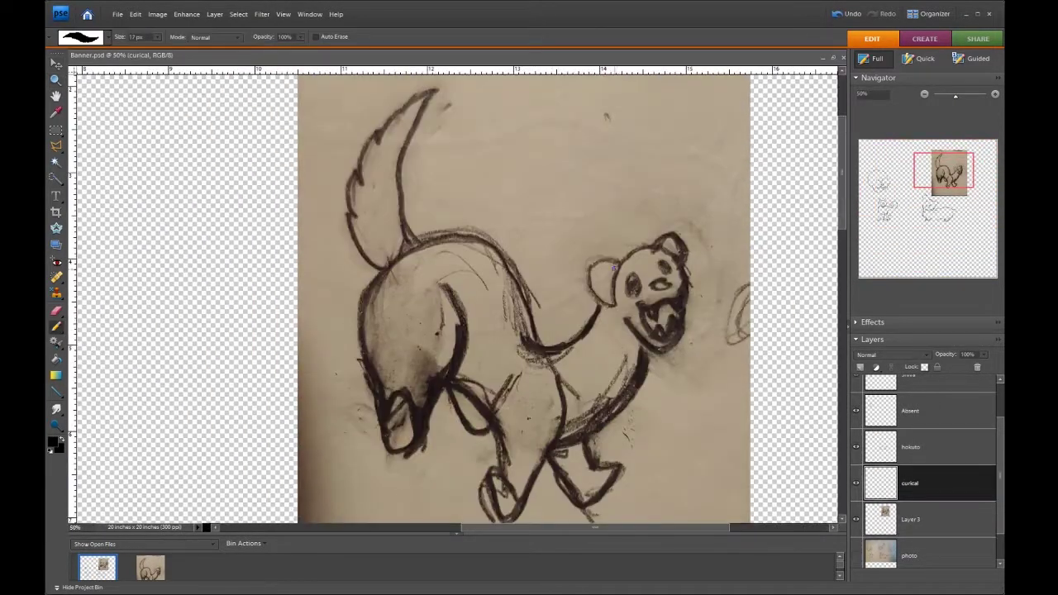
click(909, 519)
drag(950, 354, 964, 366)
click(909, 483)
mouse_move(638, 306)
mouse_down()
mouse_move(668, 303)
mouse_move(615, 266)
mouse_move(666, 264)
mouse_up()
key(ctrl+z)
key(ctrl+z)
key(ctrl+z)
key(ctrl+y)
key(ctrl+y)
Add a new Layer 4 for the ferret's ink and make it active
key(v)
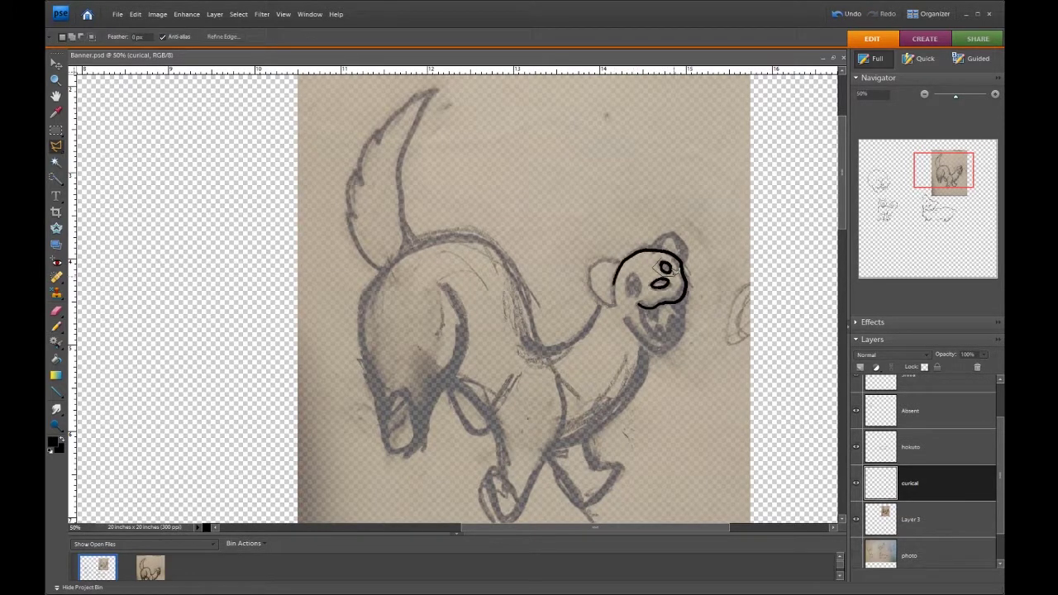
key(ctrl+shift+alt+n)
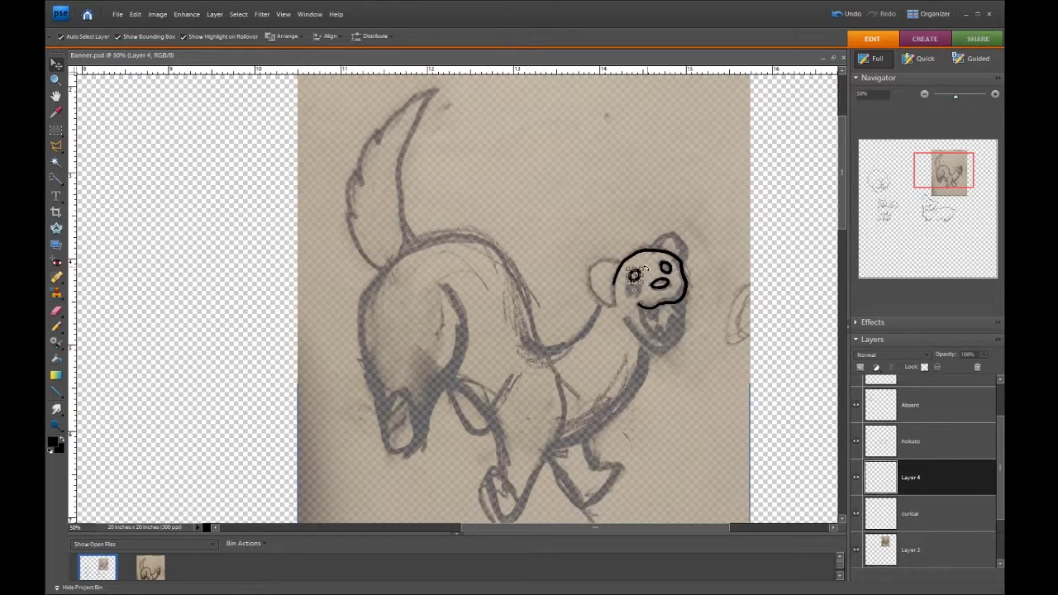
key(b)
key(alt+bracketleft)
click(846, 14)
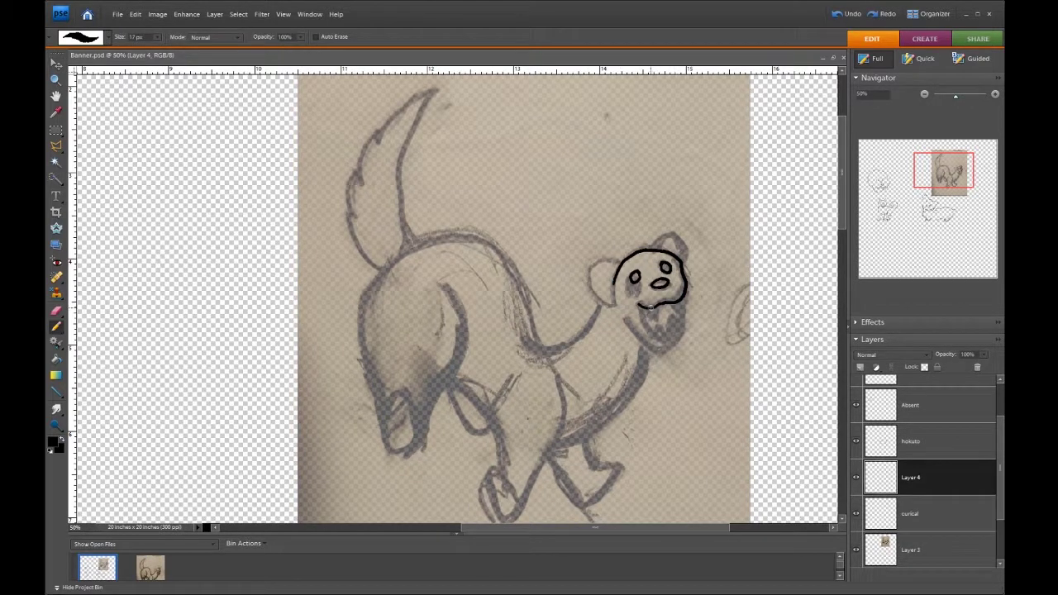
Ink the ferret's neck, back line, left haunch and raised tail in black
key(ctrl+z)
drag(599, 307, 529, 343)
drag(370, 286, 447, 242)
key(ctrl+z)
mouse_move(372, 277)
mouse_down()
mouse_move(533, 343)
mouse_move(380, 403)
mouse_up()
mouse_move(445, 286)
mouse_down()
mouse_move(462, 306)
mouse_move(399, 449)
mouse_up()
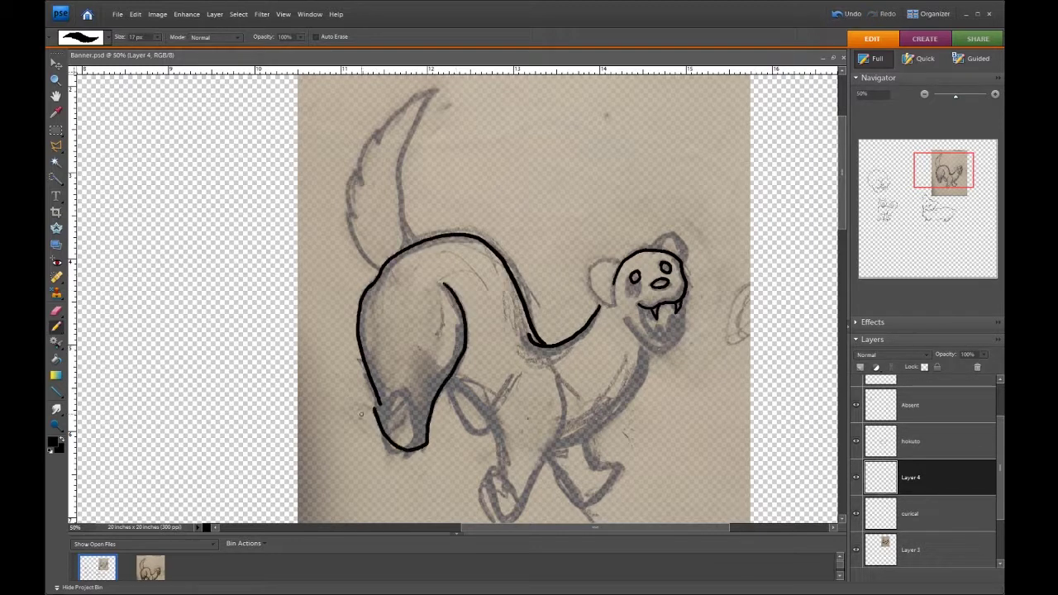
drag(407, 241, 438, 87)
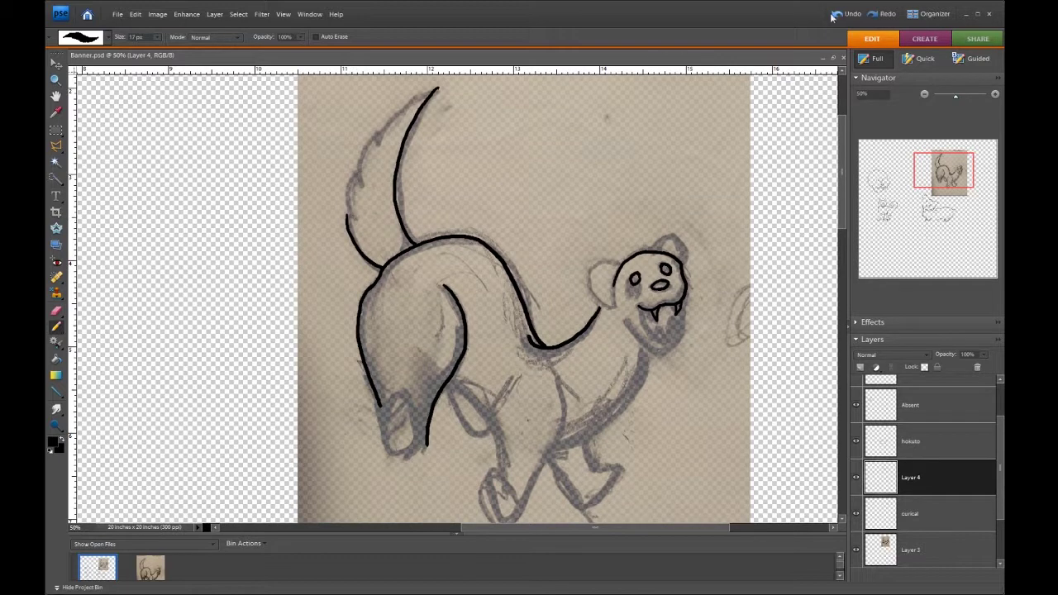
scroll(507, 292, down, 3)
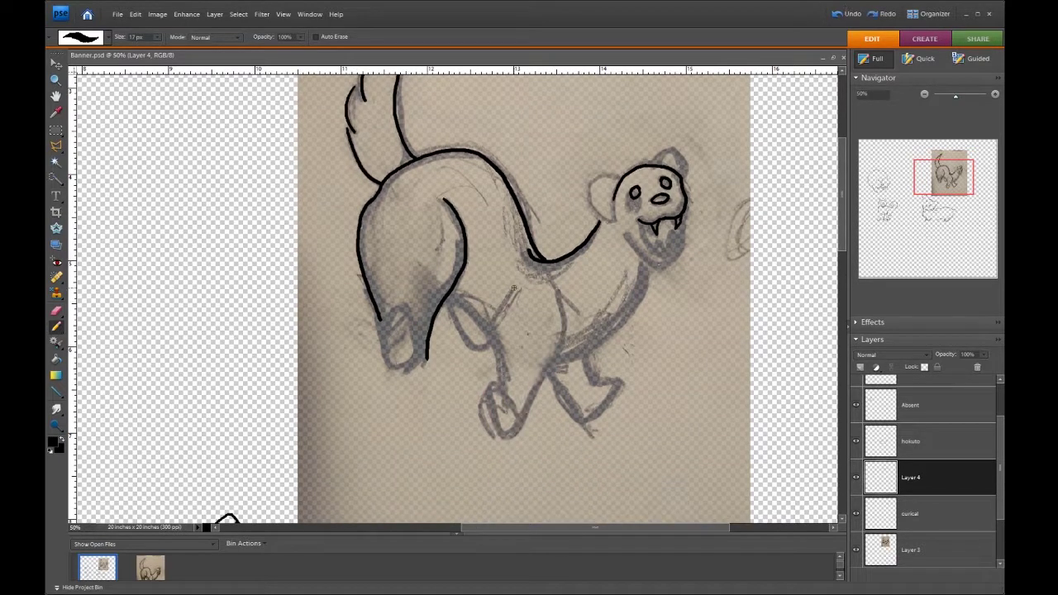
Ink a front-leg line and attempt the belly line, undoing the retries
drag(451, 295, 469, 321)
drag(641, 265, 555, 364)
key(ctrl+z)
mouse_move(451, 294)
mouse_down()
mouse_move(504, 361)
mouse_move(559, 362)
mouse_up()
key(ctrl+z)
Ink the ferret's front and hind legs with foot loops, redrawing where needed
drag(512, 289, 498, 387)
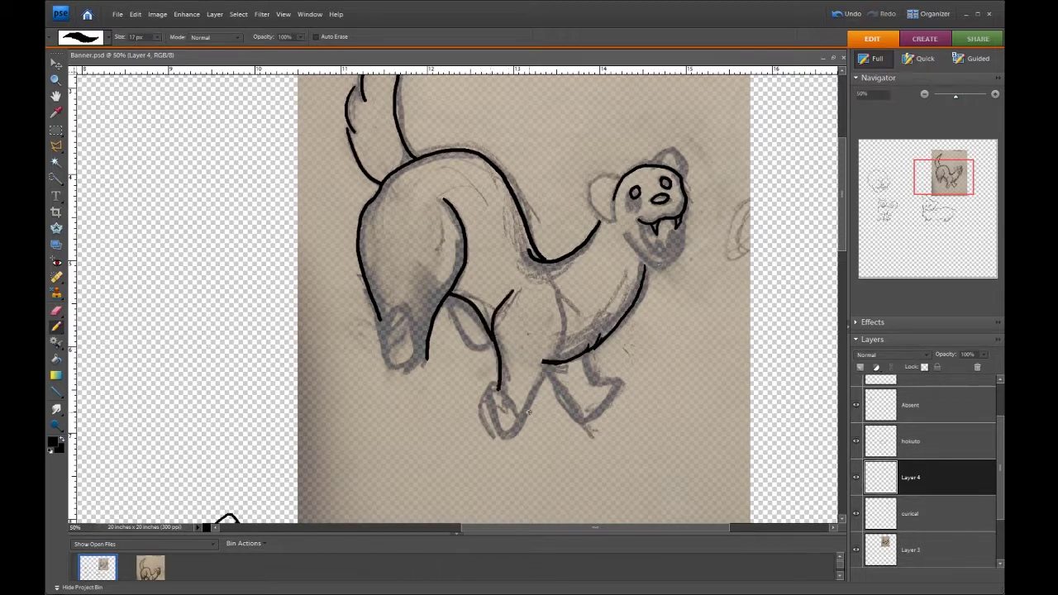
drag(554, 296, 514, 411)
key(ctrl+z)
drag(555, 293, 506, 405)
key(ctrl+z)
drag(581, 355, 570, 403)
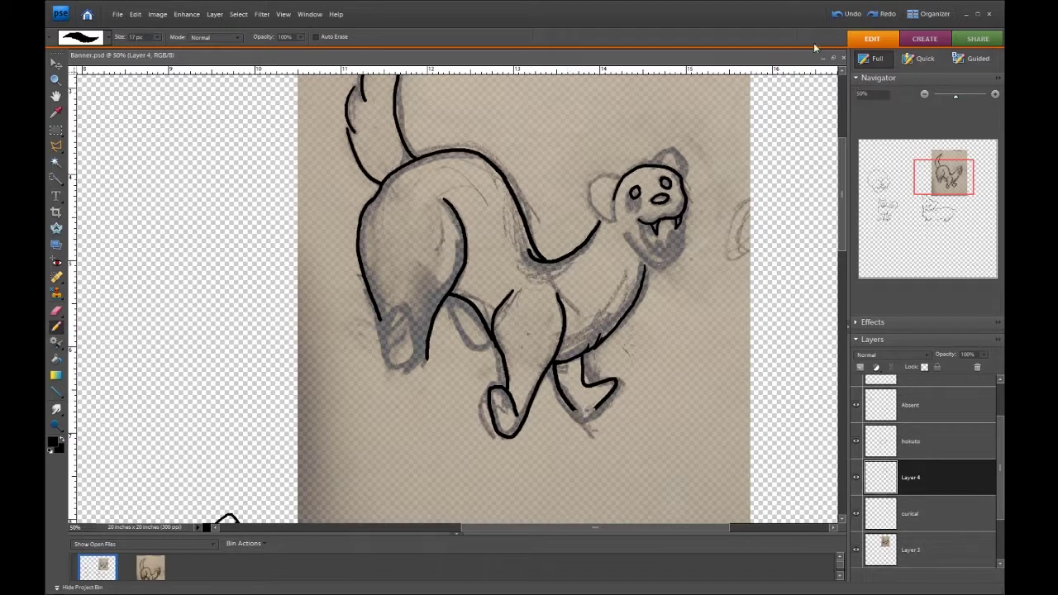
drag(403, 304, 405, 366)
key(ctrl+z)
key(ctrl+z)
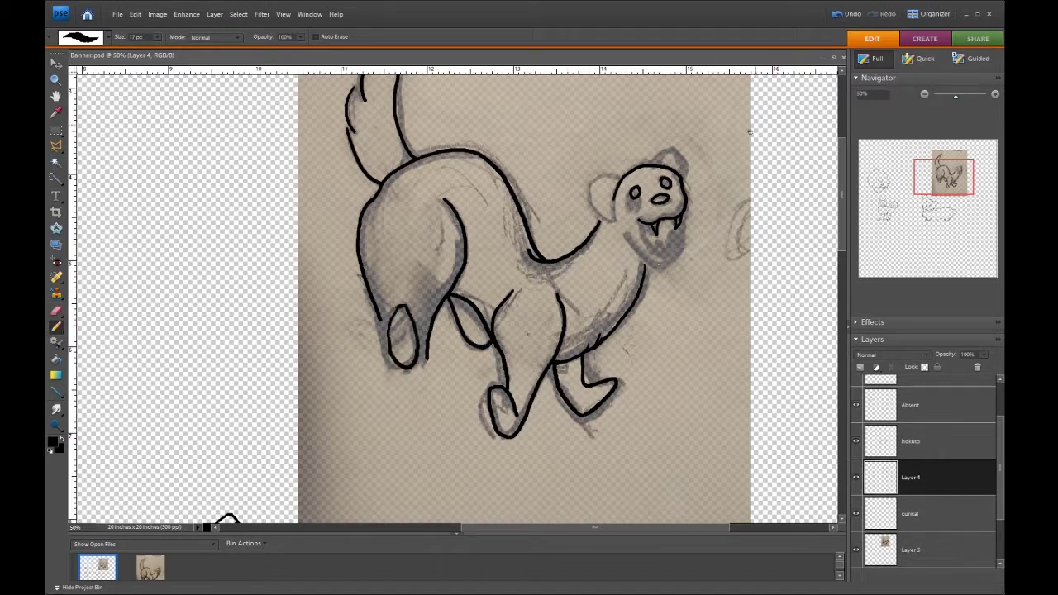
drag(406, 316, 414, 372)
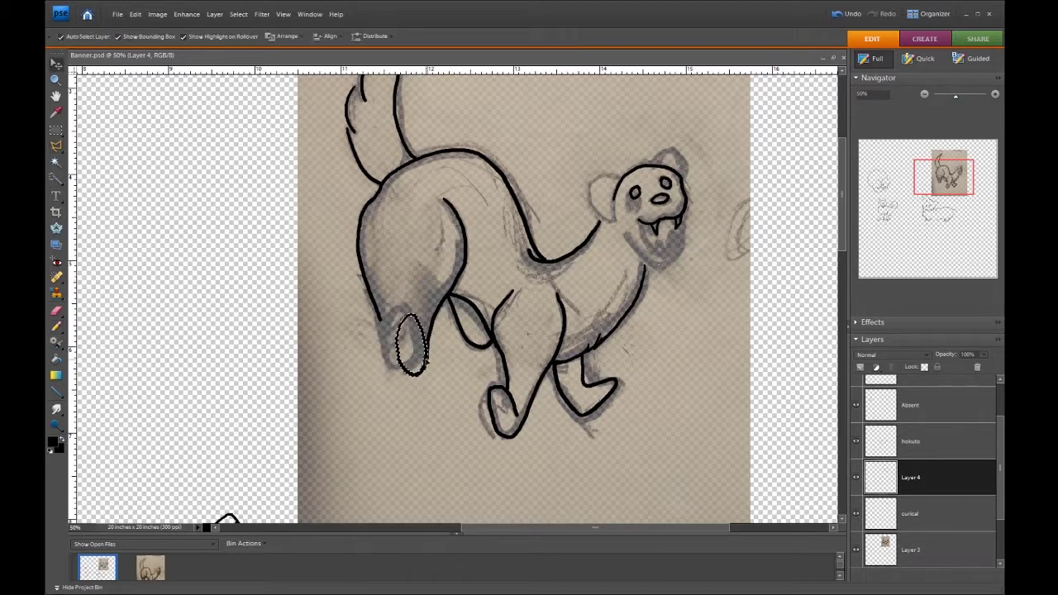
Outline the ferret's jaw and chin with the pencil, then undo it
key(l)
click(56, 327)
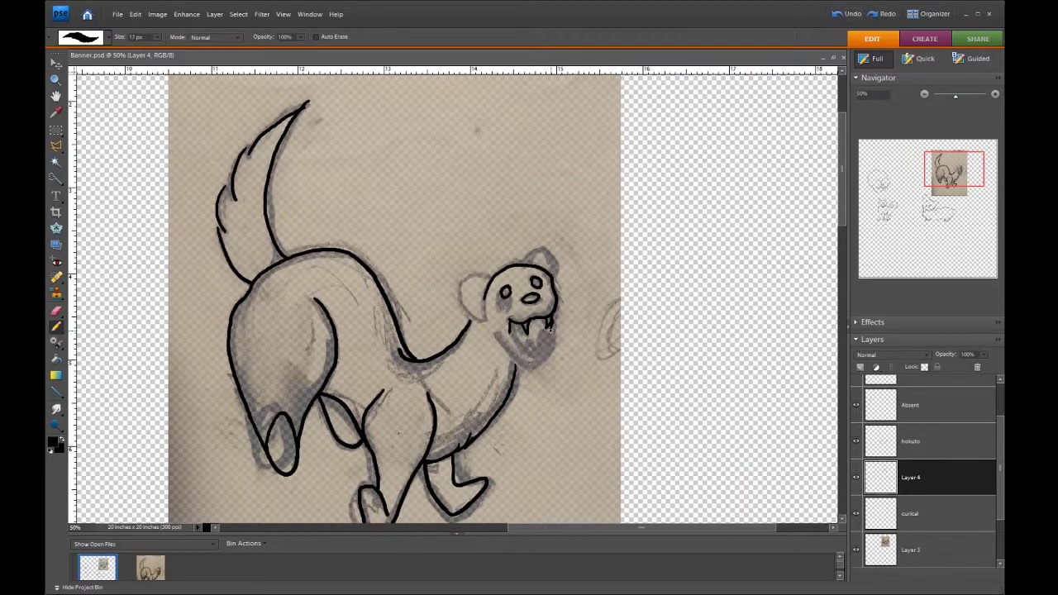
drag(493, 334, 558, 304)
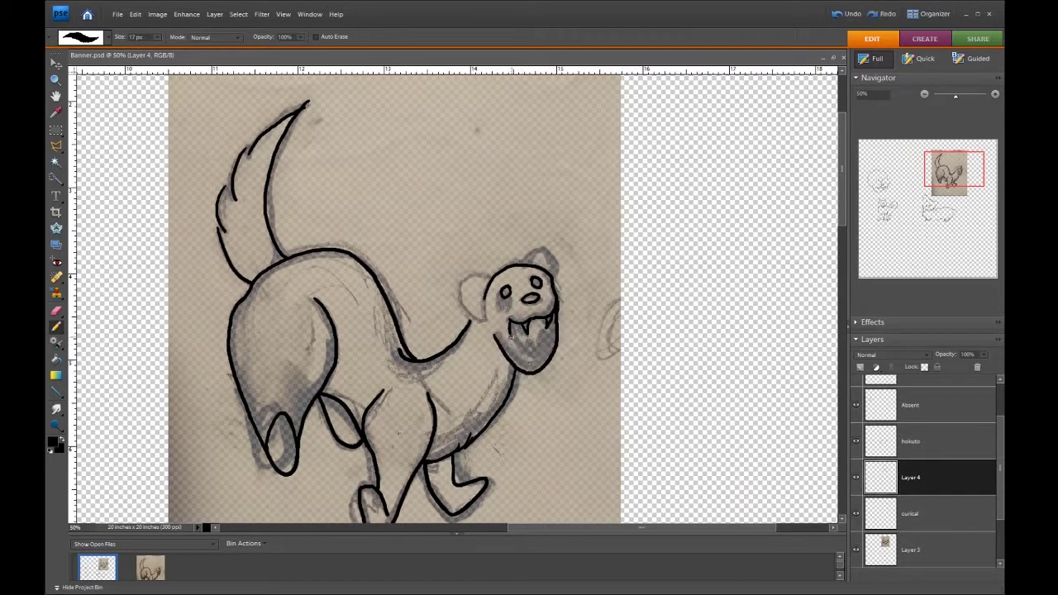
key(ctrl+z)
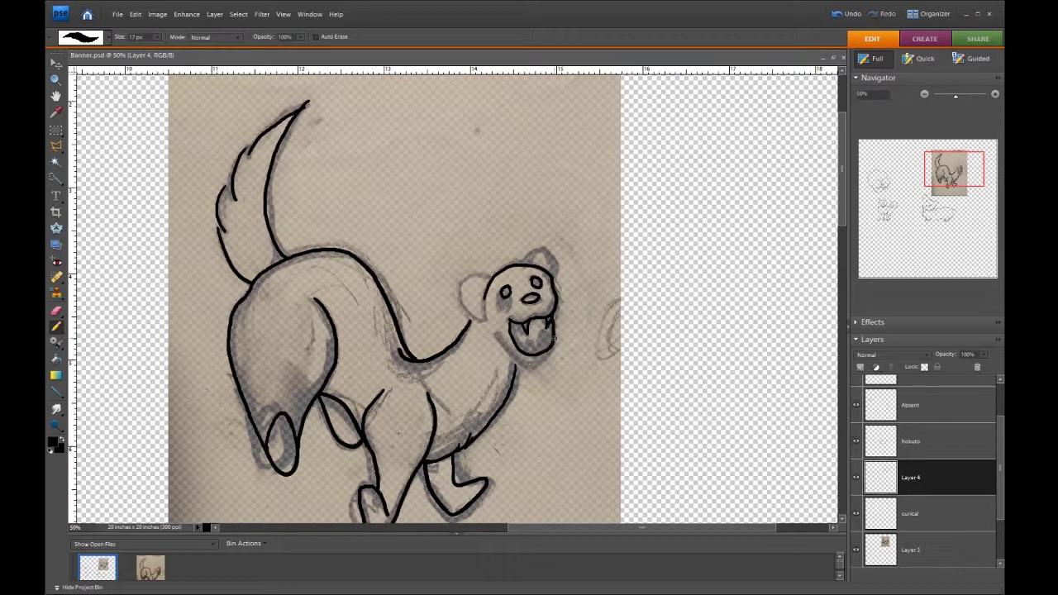
key(ctrl+z)
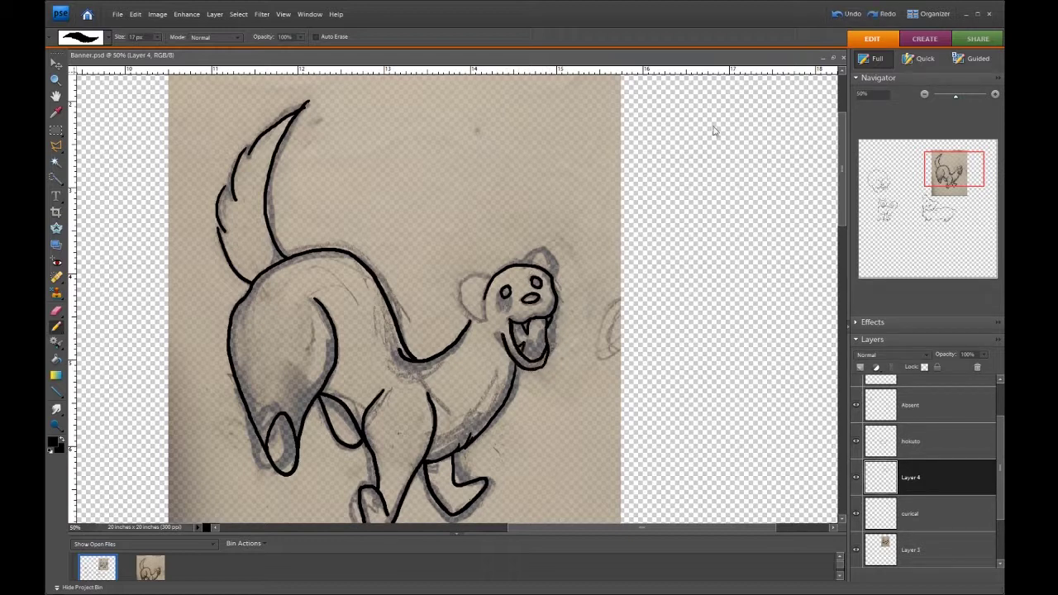
scroll(550, 345, up, 5)
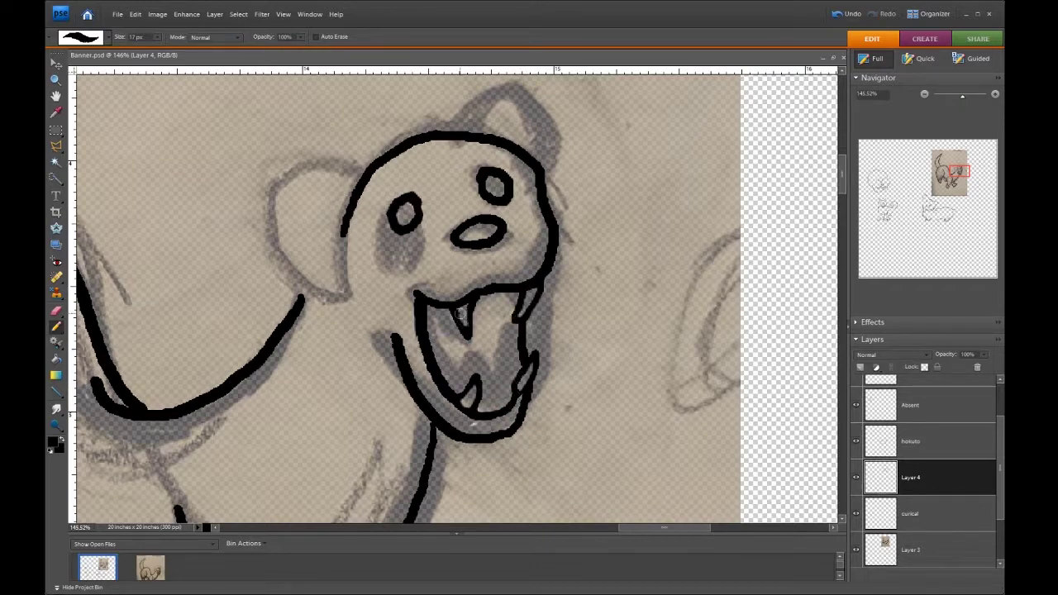
Zoom in on the ferret's head and ink outlines for both ears
click(55, 80)
click(378, 237)
key(b)
drag(296, 258, 270, 433)
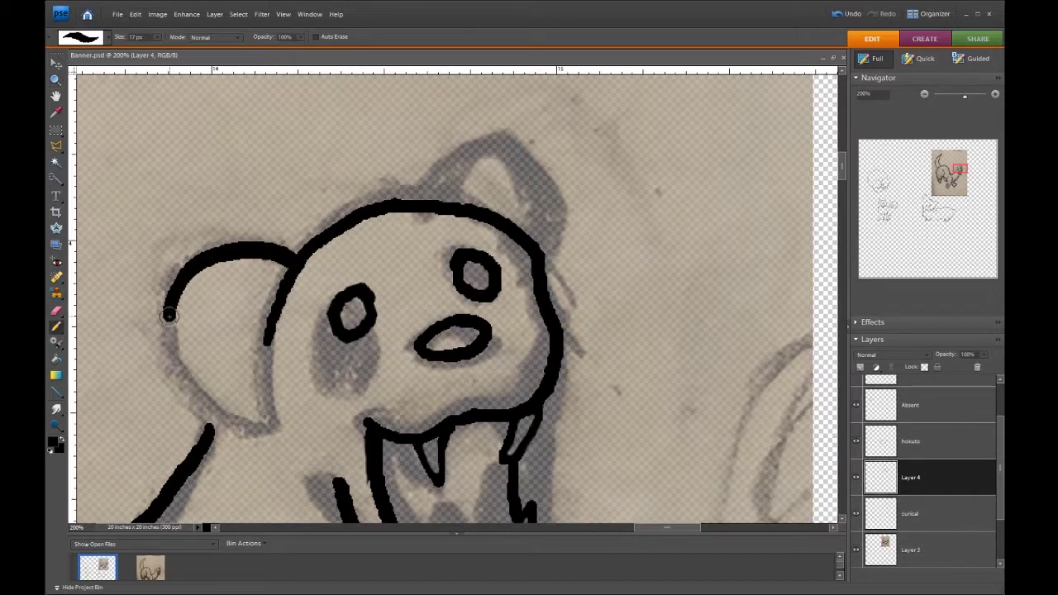
mouse_move(410, 200)
mouse_down()
mouse_move(506, 132)
mouse_move(446, 200)
mouse_up()
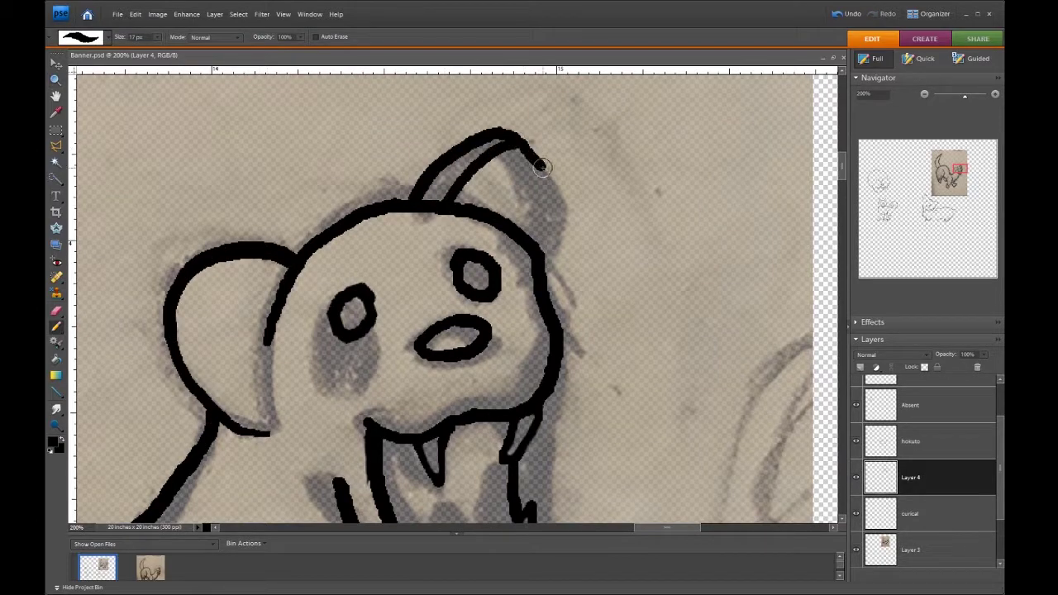
drag(512, 136, 547, 273)
Lasso the lower jaw, move and rotate it into place, then zoom out
key(z)
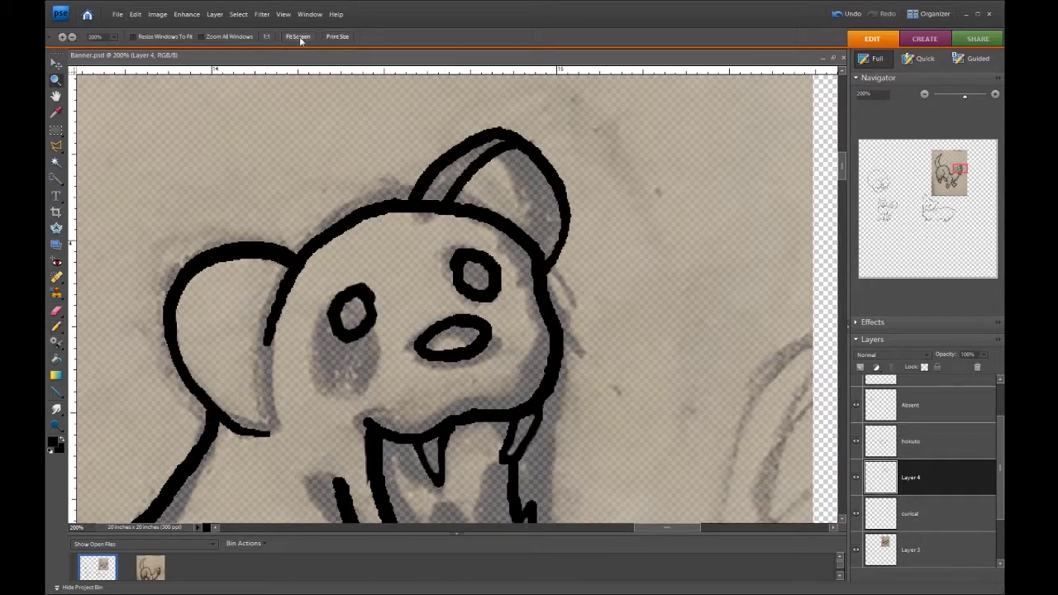
click(297, 36)
click(550, 181)
click(56, 147)
drag(450, 183, 459, 188)
drag(537, 248, 547, 253)
drag(644, 248, 630, 283)
key(Return)
key(v)
key(ctrl+minus)
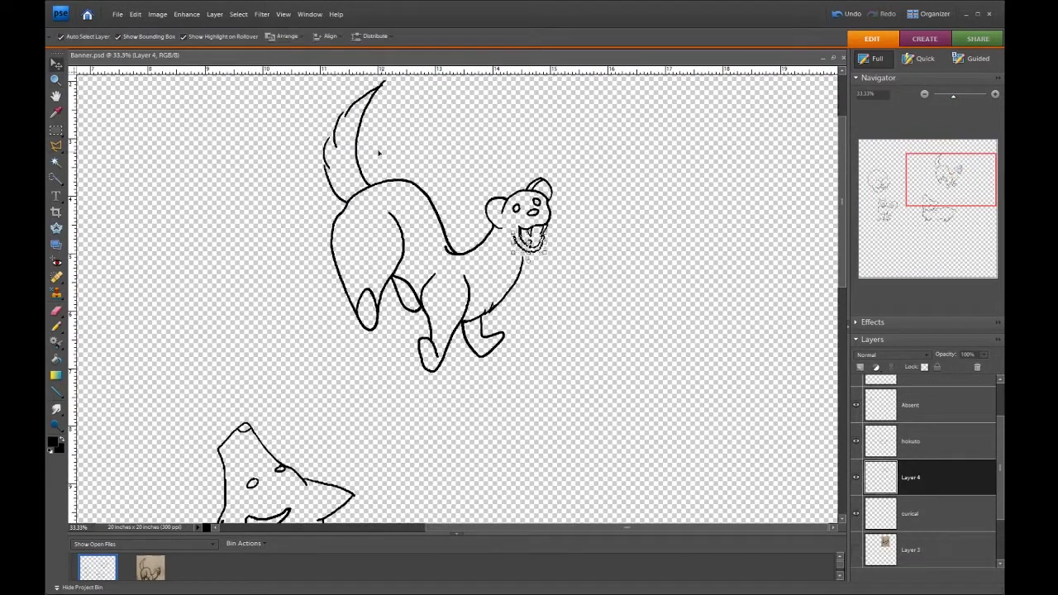
Zoom in on the ferret's mouth and redraw the stroke around it
key(z)
click(542, 236)
mouse_move(438, 221)
mouse_down()
mouse_move(442, 248)
mouse_move(426, 277)
mouse_up()
key(n)
key(ctrl+y)
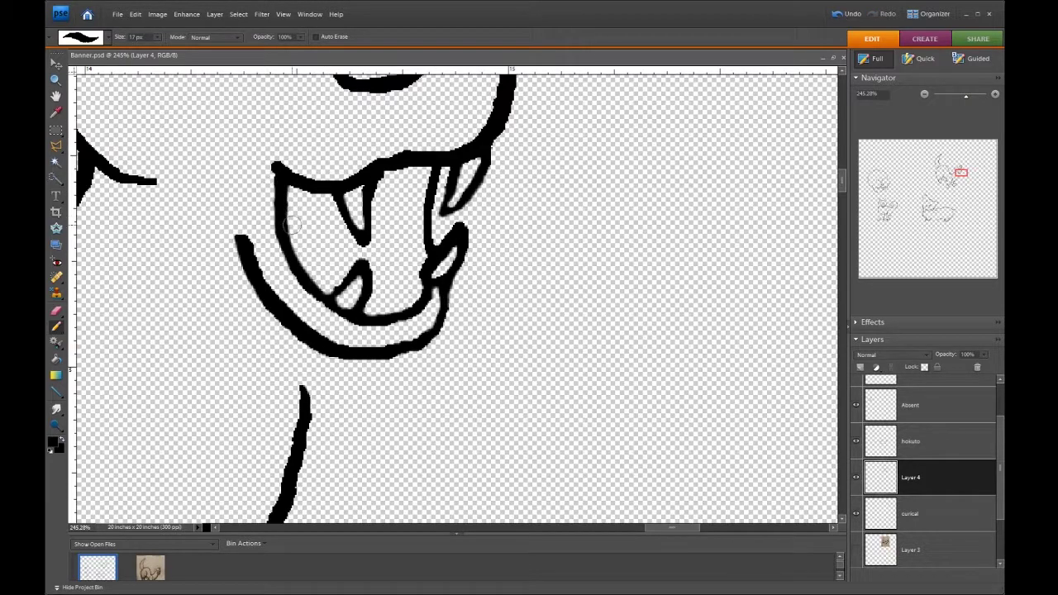
Zoom closer on the mouth, add a small stroke to its top line, and take the Eraser
alt+click(747, 140)
alt+click(647, 329)
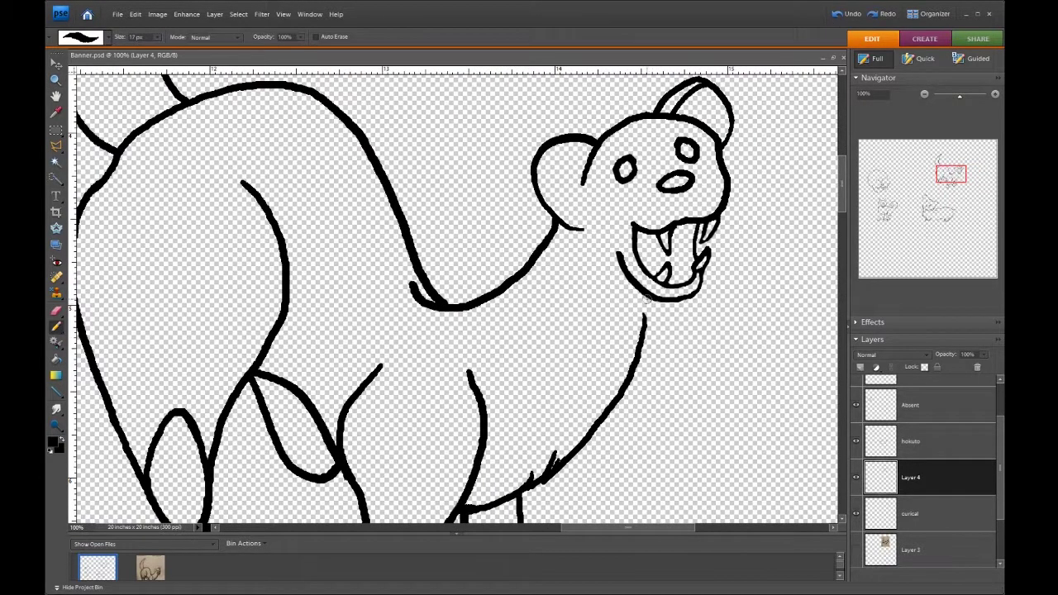
ctrl+click(612, 323)
ctrl+click(611, 323)
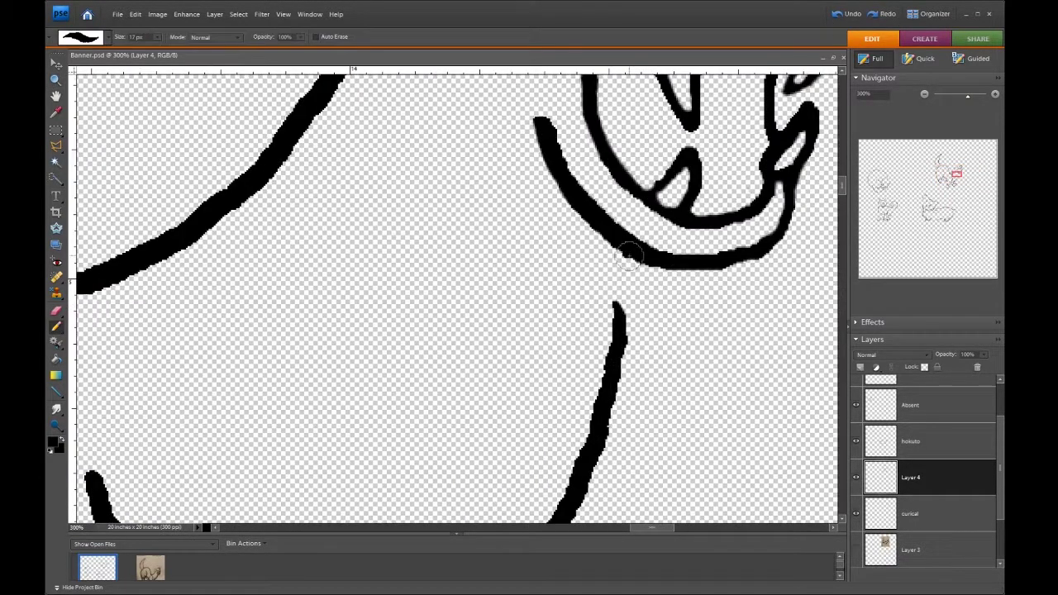
alt+click(619, 358)
ctrl+click(385, 271)
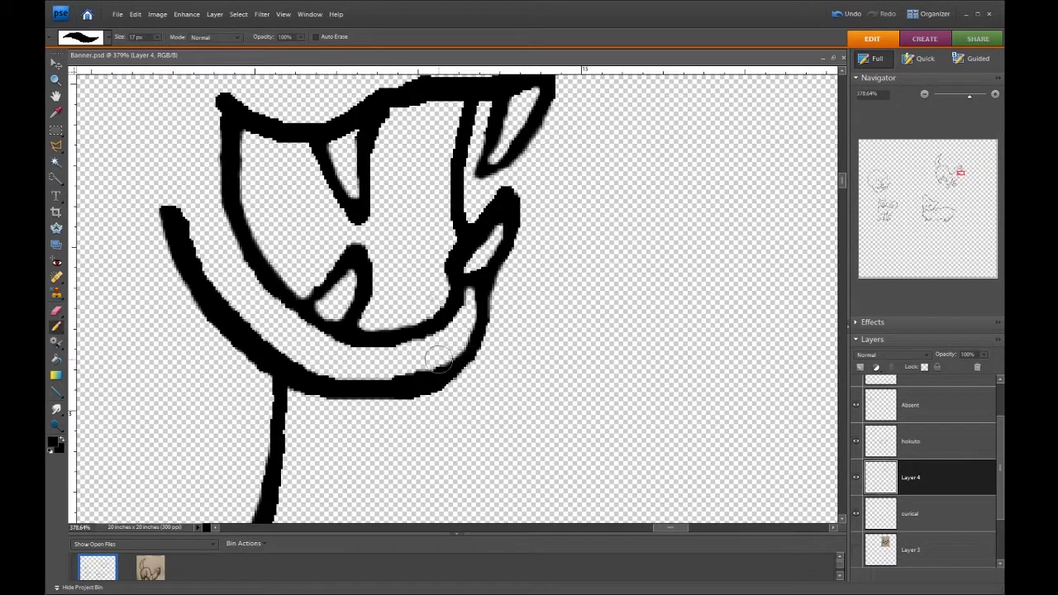
drag(372, 93, 374, 77)
key(e)
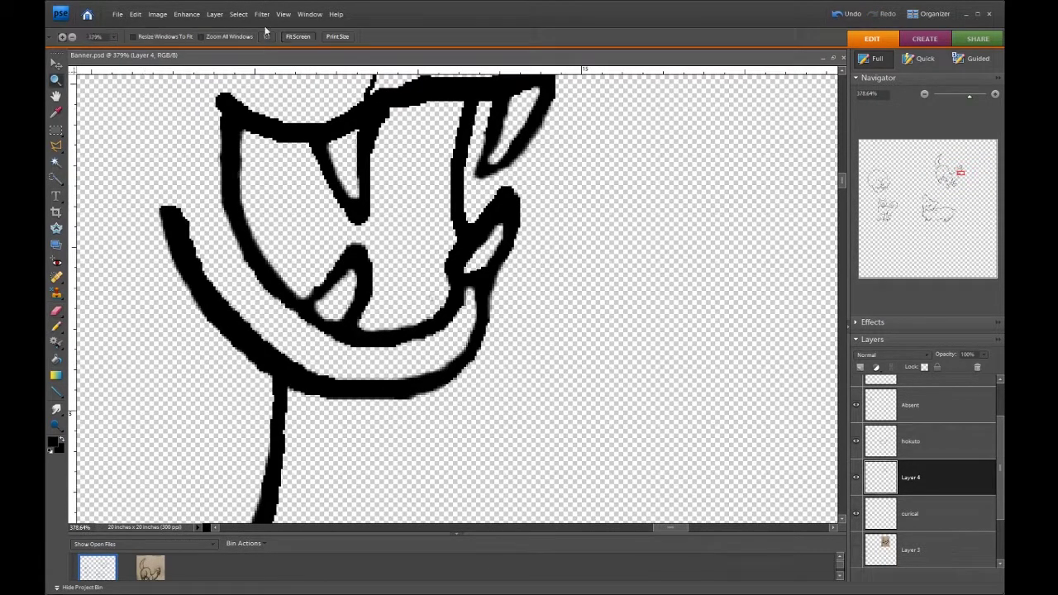
Zoom out until all four animal sketches are visible
alt+click(743, 166)
alt+click(234, 221)
alt+click(234, 221)
click(206, 165)
alt+click(149, 84)
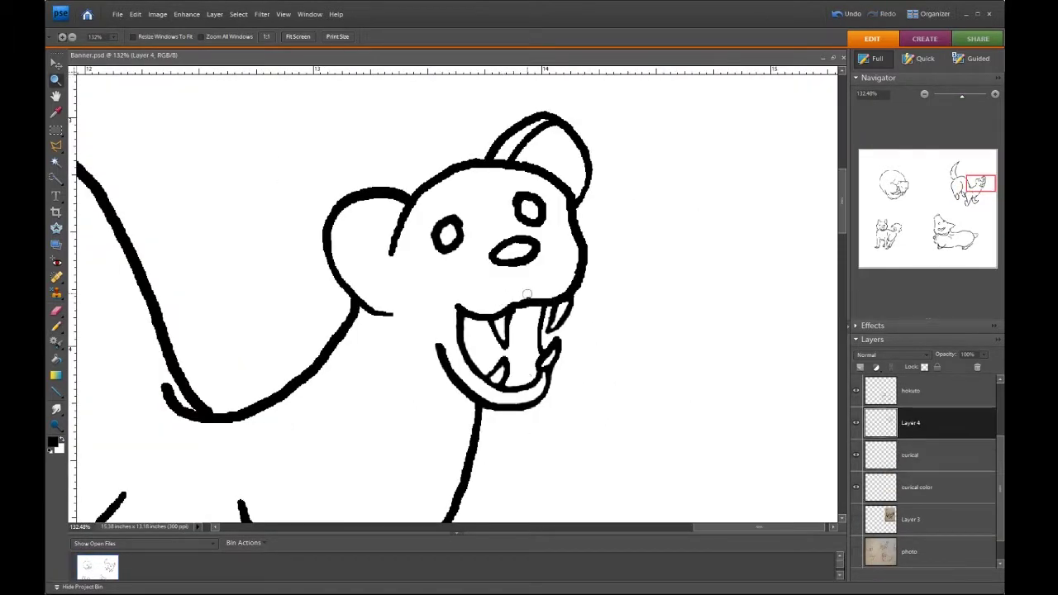
Paint dark brown fur on the ferret's cheek, head top and neck
key(alt+bracketleft)
key(n)
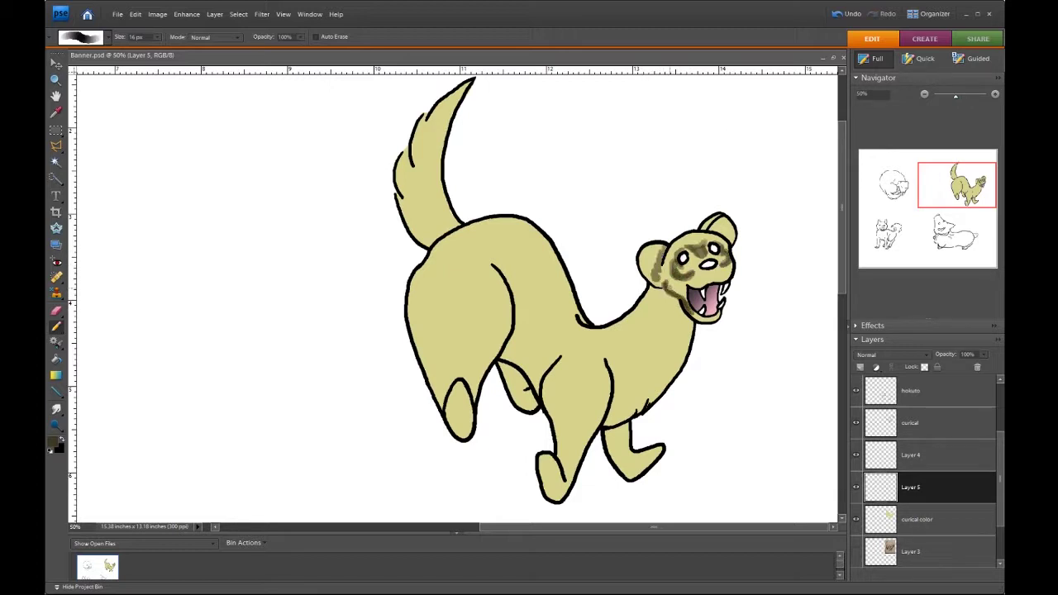
drag(649, 290, 674, 296)
drag(683, 230, 692, 238)
mouse_move(657, 356)
mouse_down()
mouse_move(628, 310)
mouse_move(662, 361)
mouse_up()
key(ctrl+z)
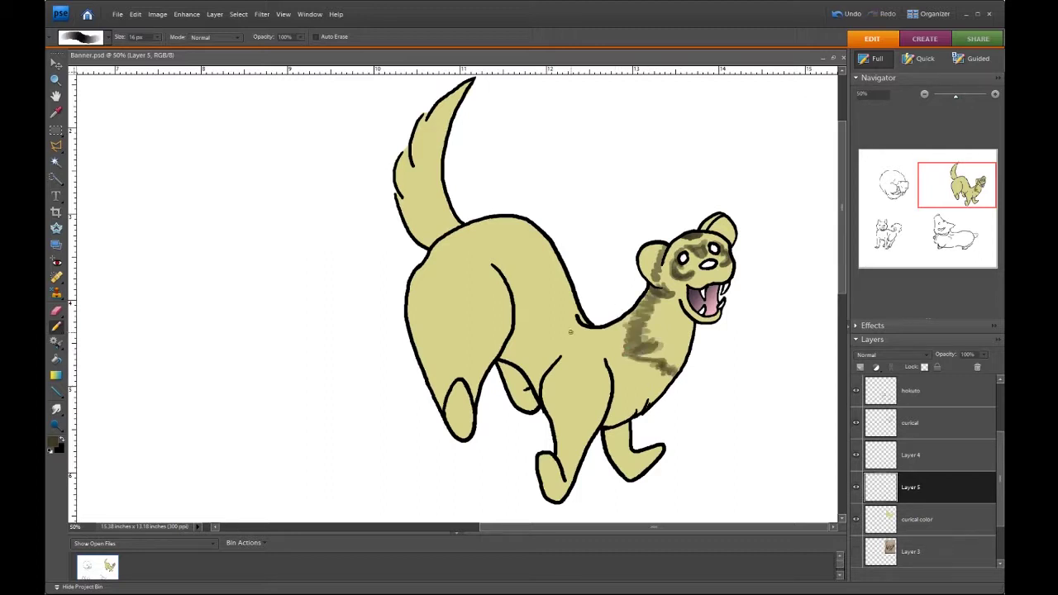
Paint dark brown strokes across the body side, front foot, hip, thigh and tail
drag(574, 320, 517, 362)
drag(544, 473, 552, 479)
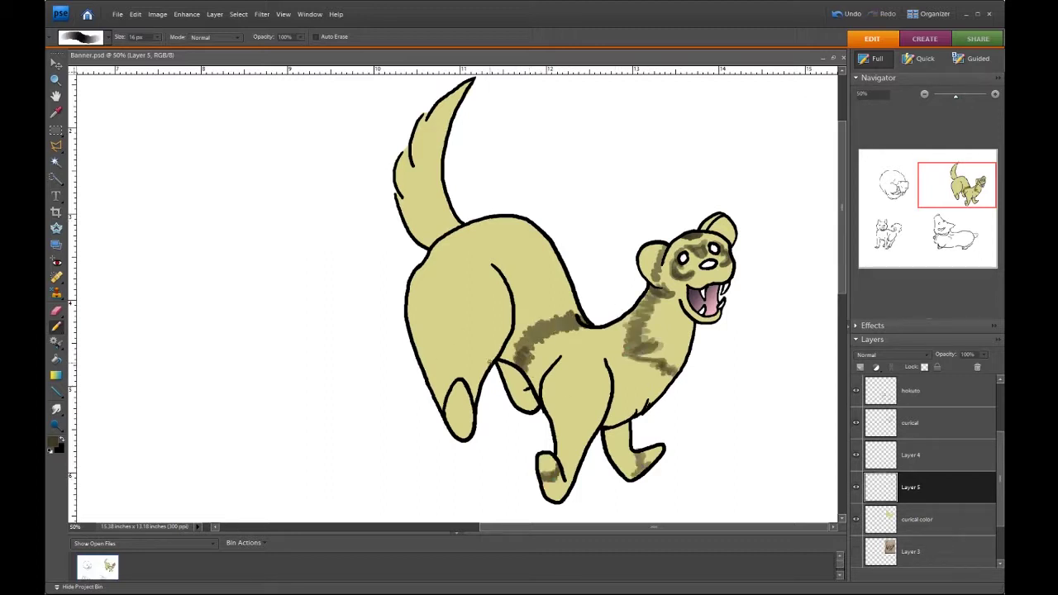
drag(489, 372, 413, 322)
mouse_move(503, 342)
mouse_down()
mouse_move(464, 372)
mouse_move(405, 312)
mouse_up()
drag(414, 227, 446, 195)
mouse_move(552, 317)
mouse_down()
mouse_move(560, 309)
mouse_move(538, 260)
mouse_move(571, 301)
mouse_up()
Widen the back into a solid dark brown band and paint the whole tail
key(ctrl+z)
drag(529, 230, 554, 285)
mouse_move(438, 239)
mouse_down()
mouse_move(500, 248)
mouse_move(545, 281)
mouse_up()
mouse_move(521, 221)
mouse_down()
mouse_move(453, 248)
mouse_move(571, 318)
mouse_up()
drag(546, 248, 578, 322)
click(835, 16)
mouse_move(447, 111)
mouse_down()
mouse_move(417, 214)
mouse_move(413, 153)
mouse_up()
Paint dark brown fur over the chest, belly, front leg and hind leg
drag(543, 364, 549, 488)
key(ctrl+z)
drag(595, 347, 570, 446)
mouse_move(628, 314)
mouse_down()
mouse_move(649, 396)
mouse_move(612, 426)
mouse_move(628, 480)
mouse_up()
drag(417, 331, 455, 366)
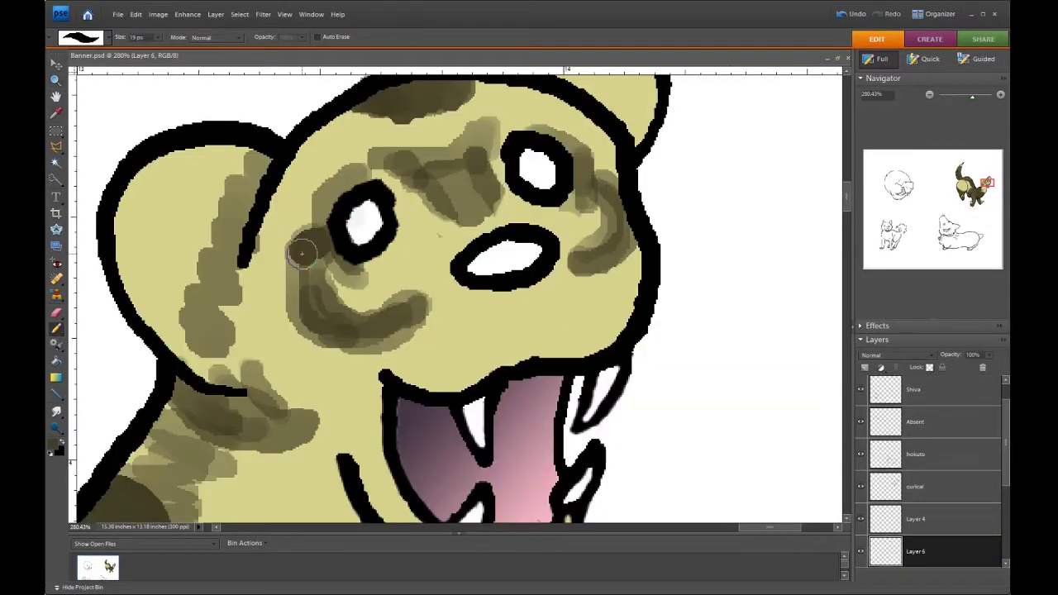
Paint solid dark brown patches around both eyes, undoing stray cheek strokes
mouse_move(301, 254)
mouse_down()
mouse_move(306, 236)
mouse_move(372, 319)
mouse_up()
key([)
key([)
key([)
mouse_move(318, 225)
mouse_down()
mouse_move(314, 201)
mouse_move(368, 169)
mouse_up()
drag(521, 124, 611, 264)
key(ctrl+z)
mouse_move(612, 182)
mouse_down()
mouse_move(579, 265)
mouse_move(609, 249)
mouse_up()
key(ctrl+z)
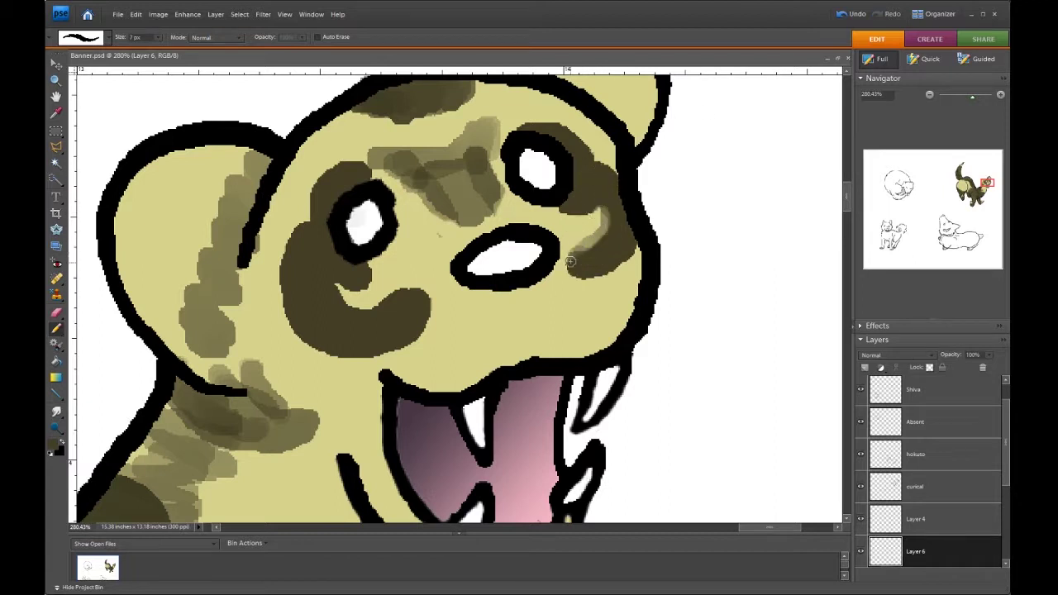
Undo the right-cheek strokes, then paint the forehead, head top and left cheek solid dark brown
key(ctrl+z)
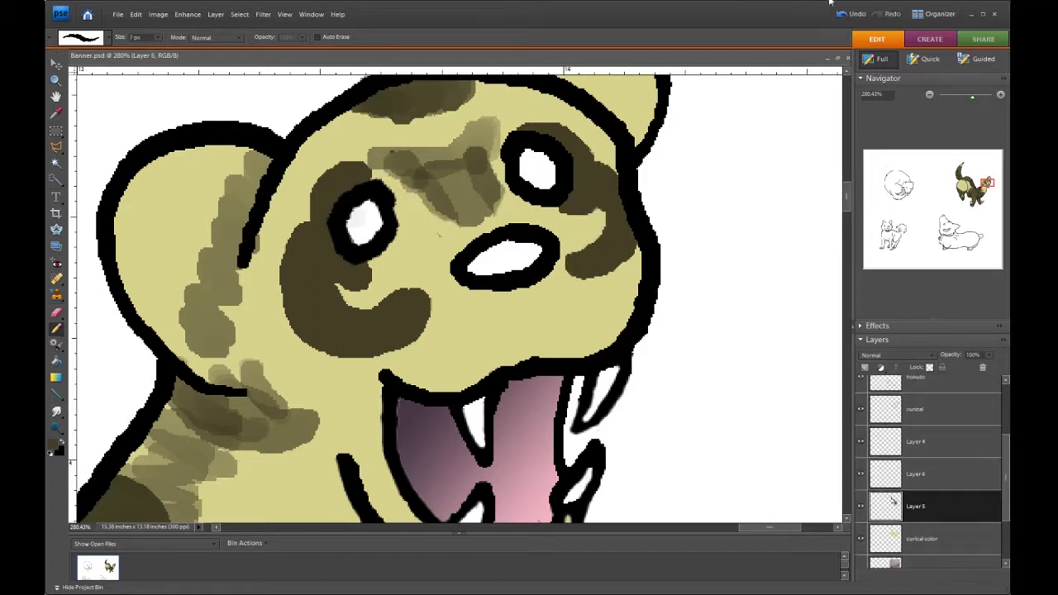
mouse_move(388, 165)
mouse_down()
mouse_move(488, 141)
mouse_move(464, 156)
mouse_up()
scroll(465, 156, up, 4)
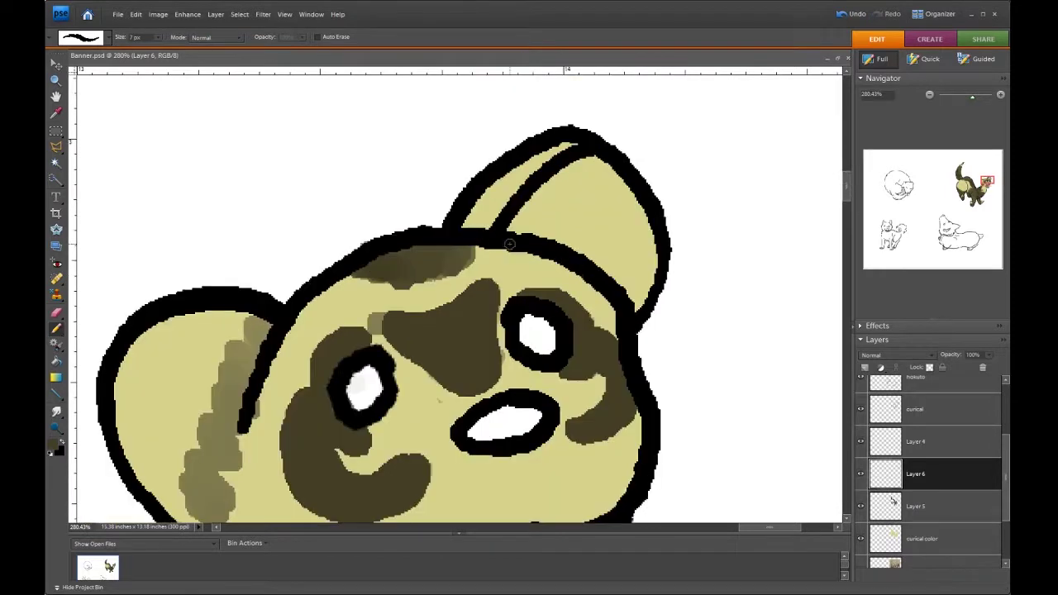
scroll(264, 371, down, 3)
mouse_move(242, 309)
mouse_down()
mouse_move(211, 399)
mouse_move(248, 206)
mouse_move(254, 223)
mouse_up()
mouse_move(355, 155)
mouse_down()
mouse_move(568, 105)
mouse_move(637, 170)
mouse_up()
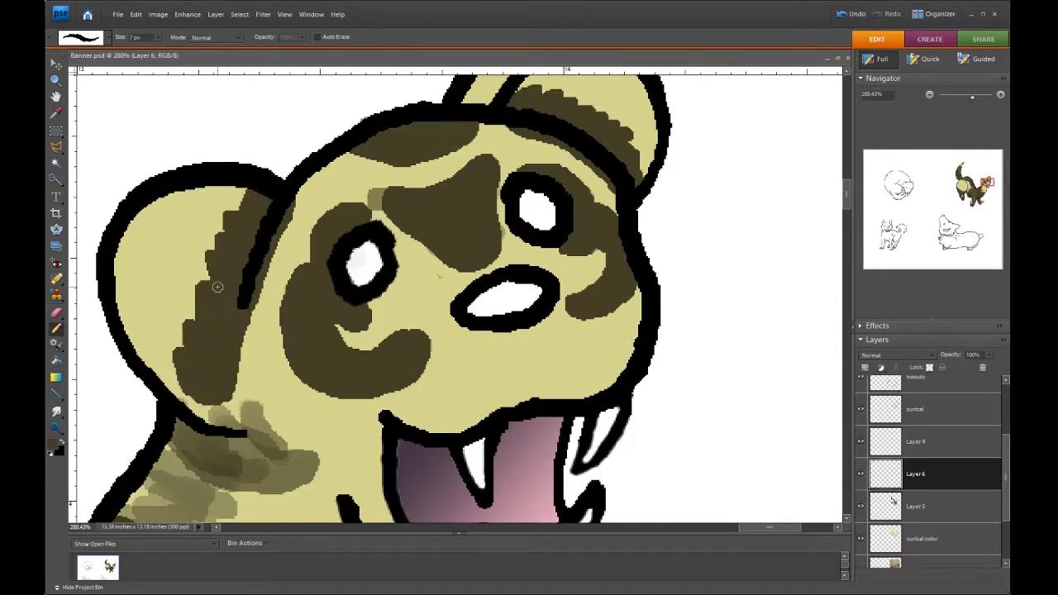
mouse_move(256, 198)
mouse_down()
mouse_move(186, 380)
mouse_move(281, 216)
mouse_move(218, 378)
mouse_up()
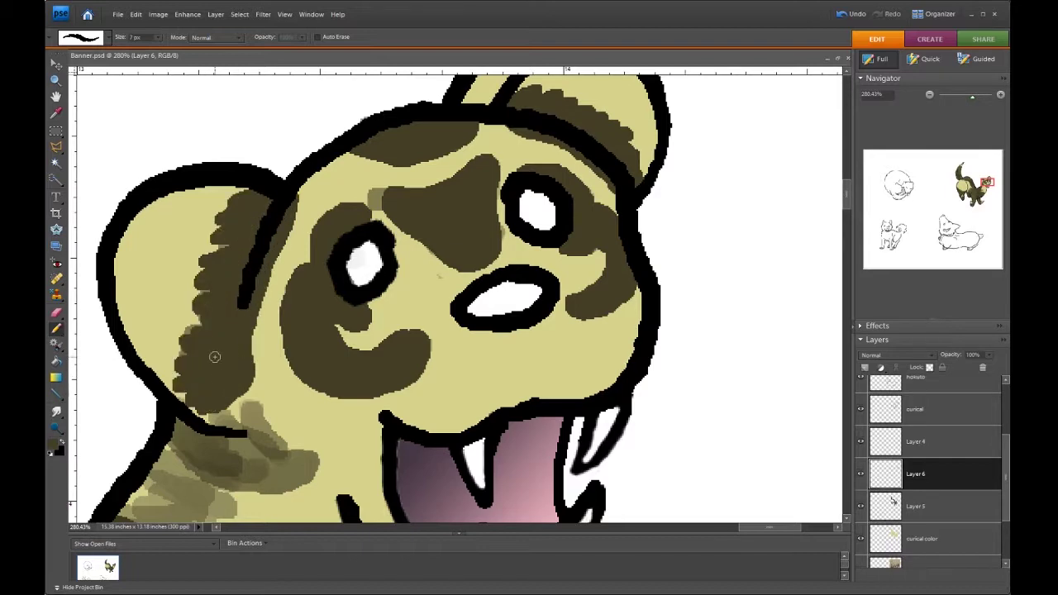
mouse_move(198, 426)
mouse_down()
mouse_move(267, 480)
mouse_move(237, 442)
mouse_move(281, 430)
mouse_up()
On Layer 6, paint the neck, chest and forehead between the eyes dark brown
key(alt+bracketleft)
mouse_move(165, 512)
mouse_down()
mouse_move(420, 271)
mouse_move(418, 300)
mouse_up()
key(alt+bracketright)
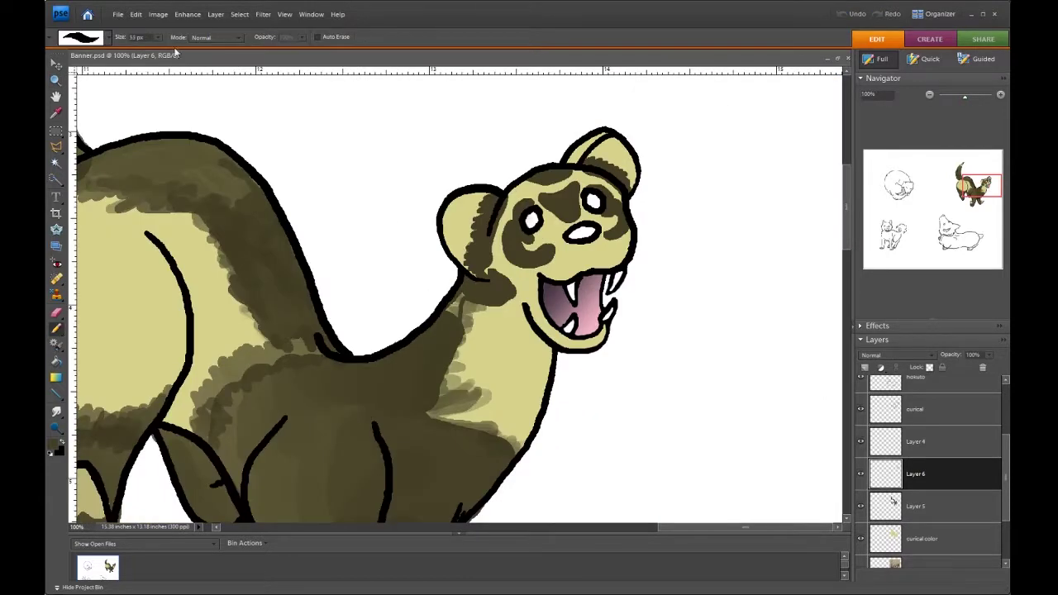
drag(453, 342, 509, 446)
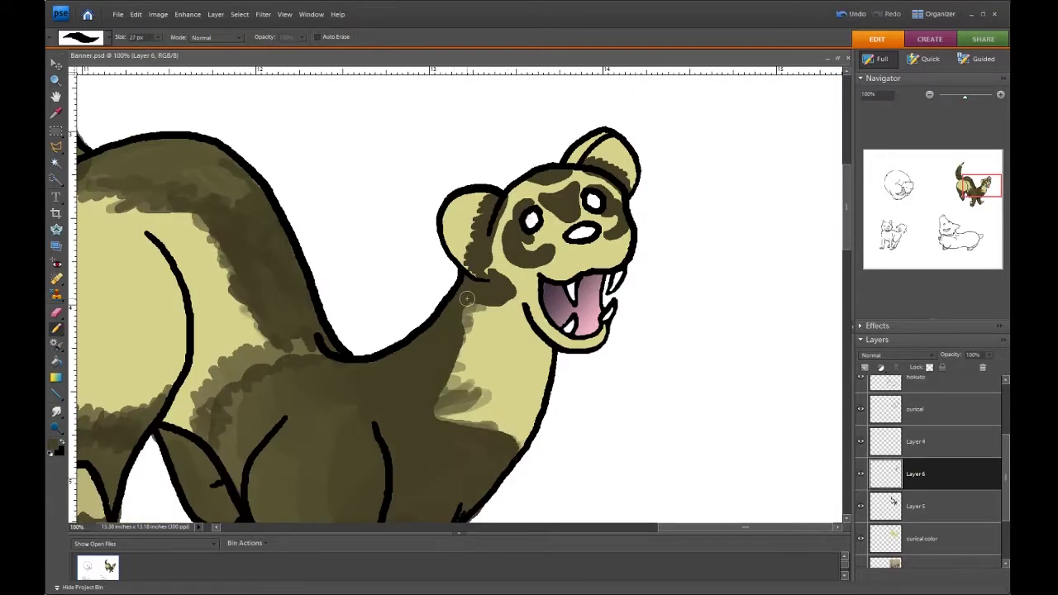
drag(467, 298, 471, 425)
key(ctrl+z)
mouse_move(467, 309)
mouse_down()
mouse_move(446, 401)
mouse_move(457, 425)
mouse_up()
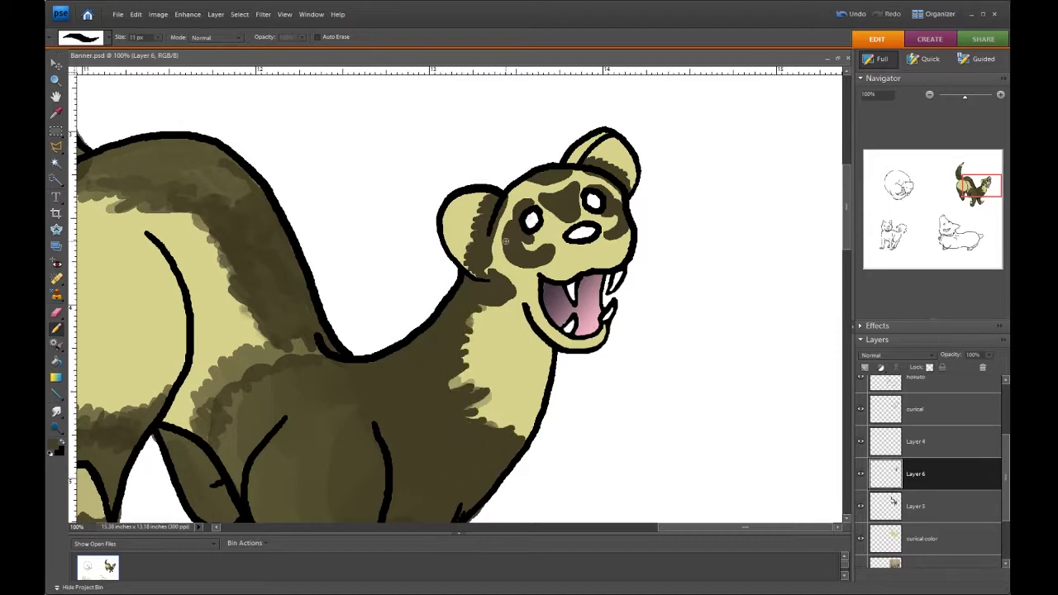
drag(465, 292, 481, 209)
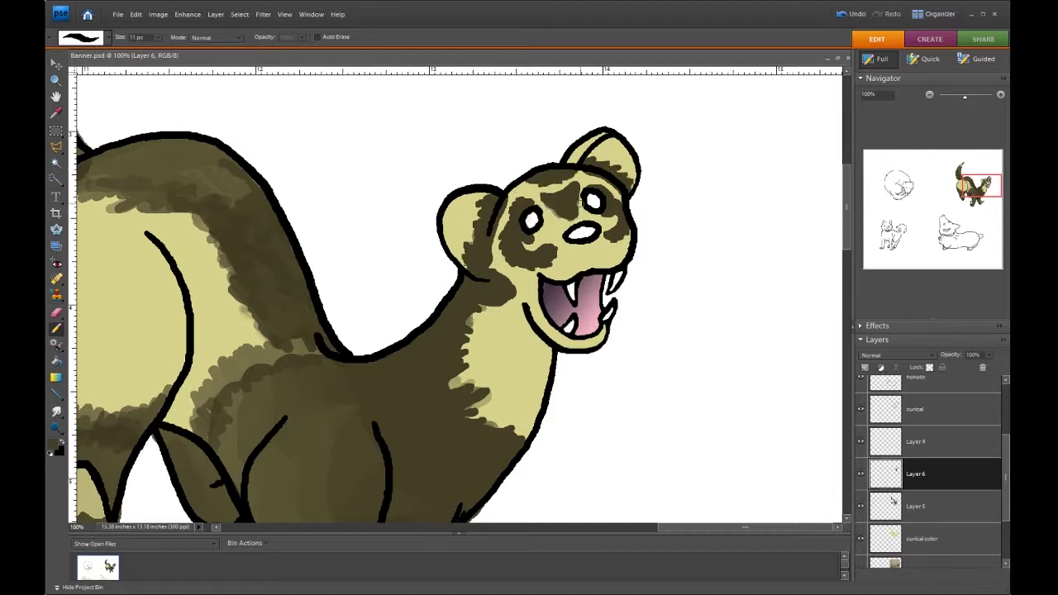
drag(556, 213, 548, 205)
With a smaller brush, paint dark brown over the ferret's lower body and legs
mouse_move(350, 347)
mouse_down()
mouse_move(540, 240)
mouse_move(496, 372)
mouse_up()
drag(586, 396, 603, 350)
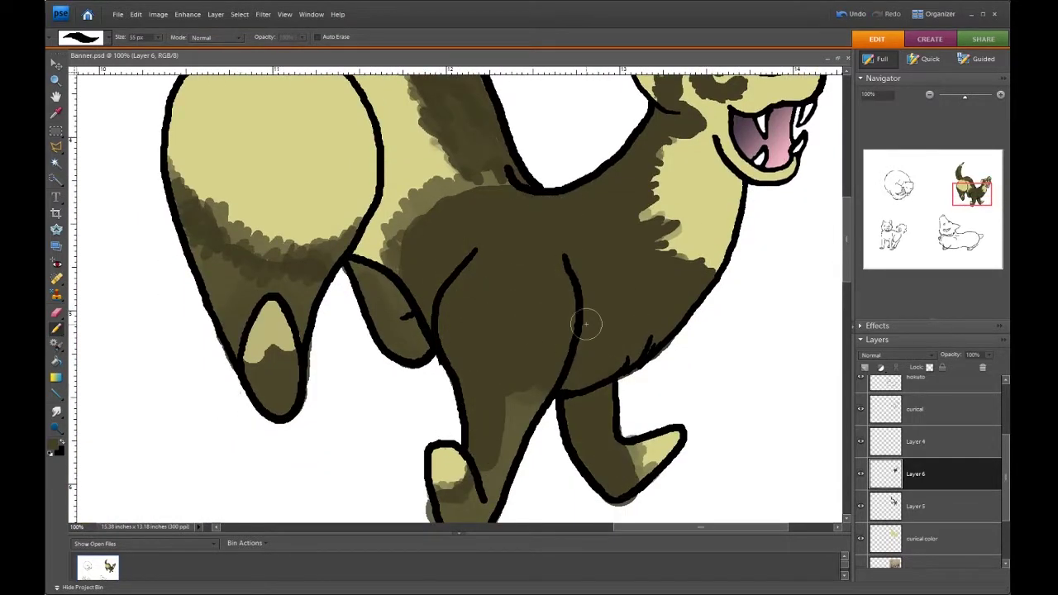
drag(513, 388, 513, 488)
scroll(449, 358, down, 3)
key(bracketleft)
key(bracketleft)
key(bracketleft)
drag(630, 296, 649, 321)
drag(450, 332, 461, 310)
scroll(461, 310, up, 4)
mouse_move(389, 393)
mouse_down()
mouse_move(385, 306)
mouse_move(504, 226)
mouse_up()
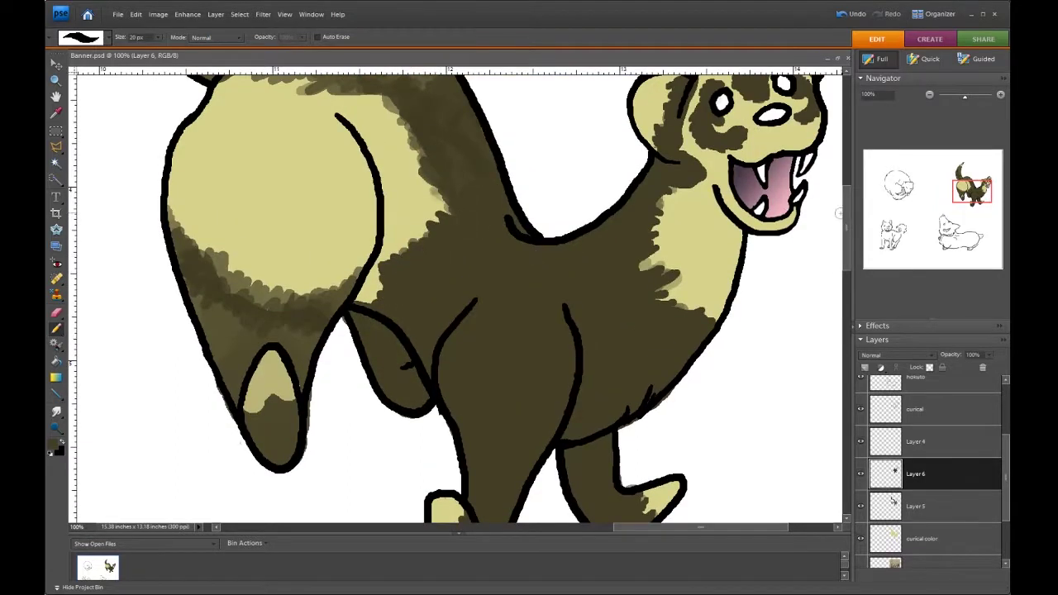
scroll(399, 269, up, 1)
mouse_move(446, 265)
mouse_down()
mouse_move(384, 148)
mouse_move(223, 133)
mouse_move(411, 175)
mouse_up()
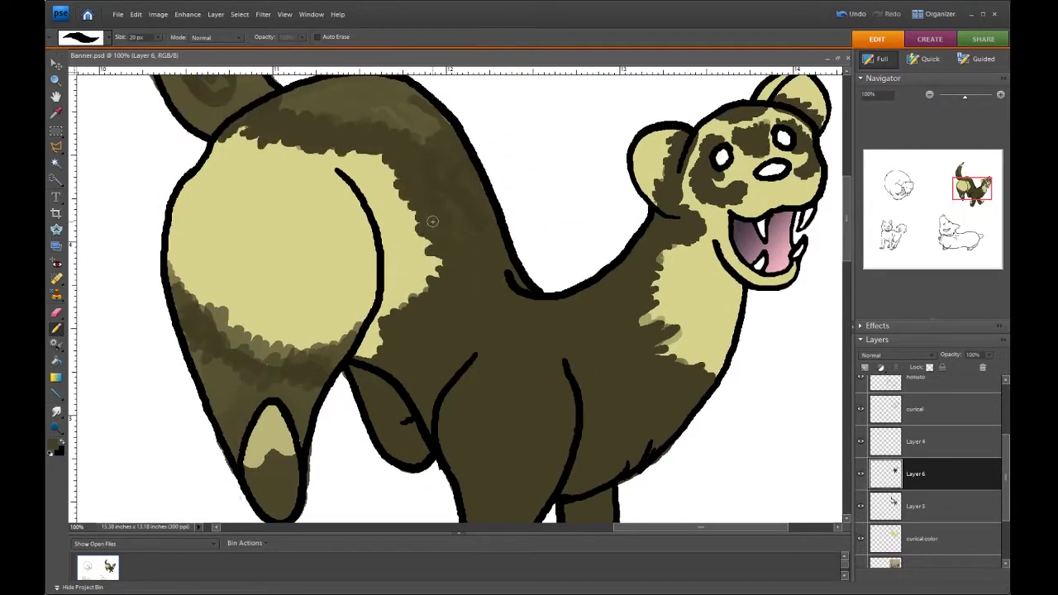
Cover the pale lower tail in dark brown fur and zoom out to the whole ferret
scroll(582, 228, up, 3)
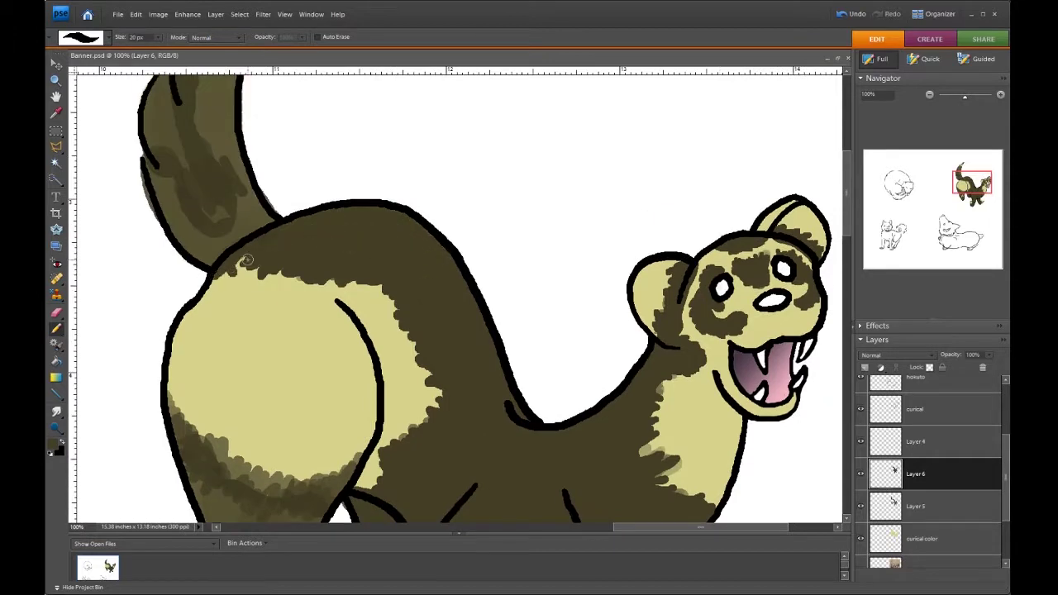
scroll(848, 242, up, 5)
mouse_move(248, 198)
mouse_down()
mouse_move(215, 223)
mouse_move(190, 264)
mouse_up()
mouse_move(232, 231)
mouse_down()
mouse_move(207, 347)
mouse_move(172, 275)
mouse_move(153, 372)
mouse_up()
drag(240, 363, 181, 471)
drag(157, 388, 194, 459)
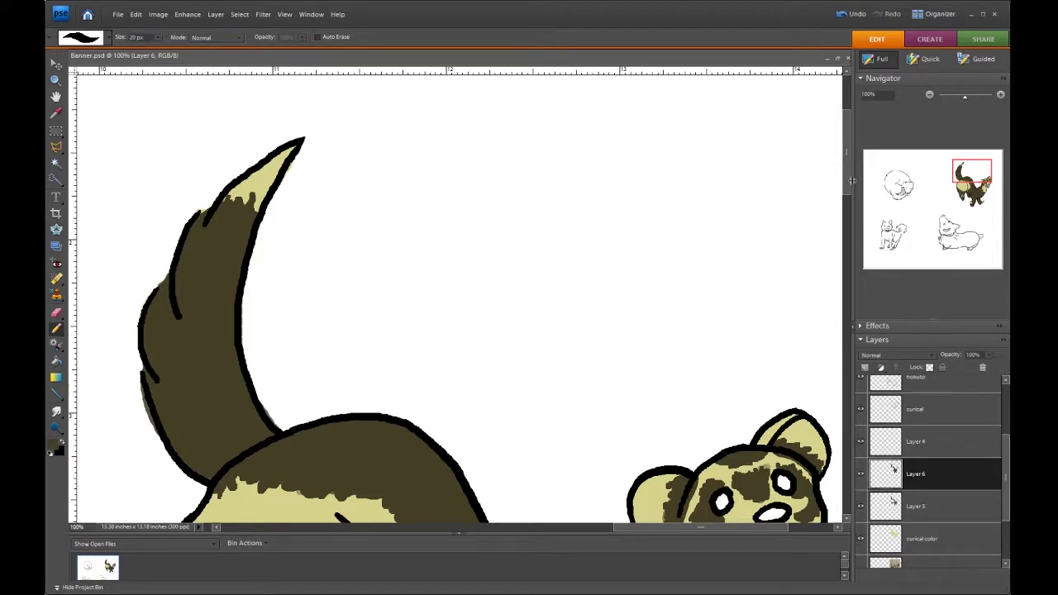
scroll(189, 255, down, 8)
mouse_move(188, 254)
mouse_down()
mouse_move(210, 327)
mouse_move(265, 396)
mouse_up()
mouse_move(232, 289)
mouse_down()
mouse_move(363, 285)
mouse_move(341, 312)
mouse_move(293, 317)
mouse_move(347, 307)
mouse_move(300, 371)
mouse_up()
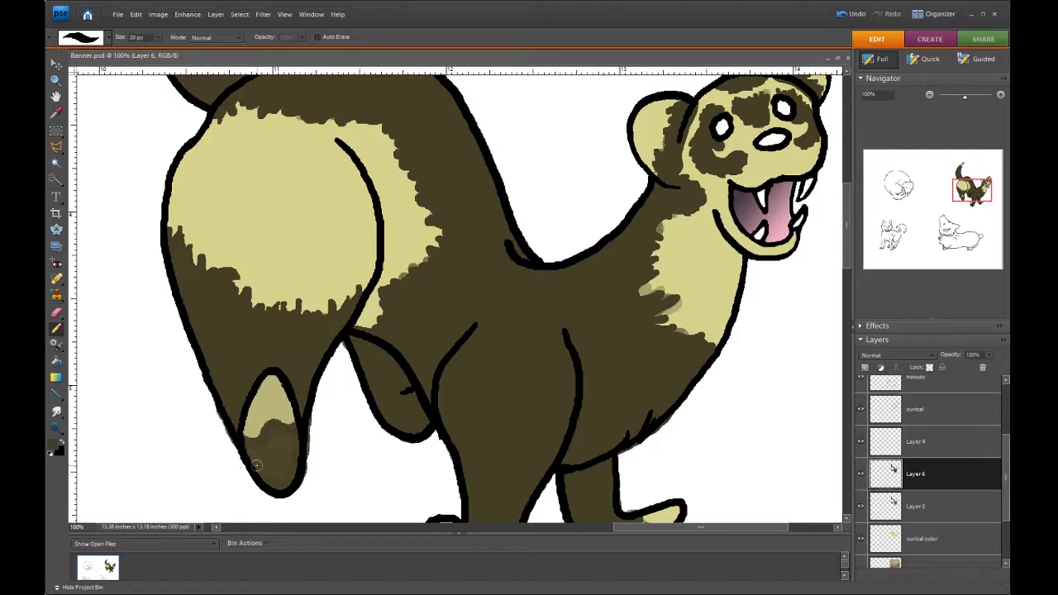
key(ctrl+minus)
key(ctrl+minus)
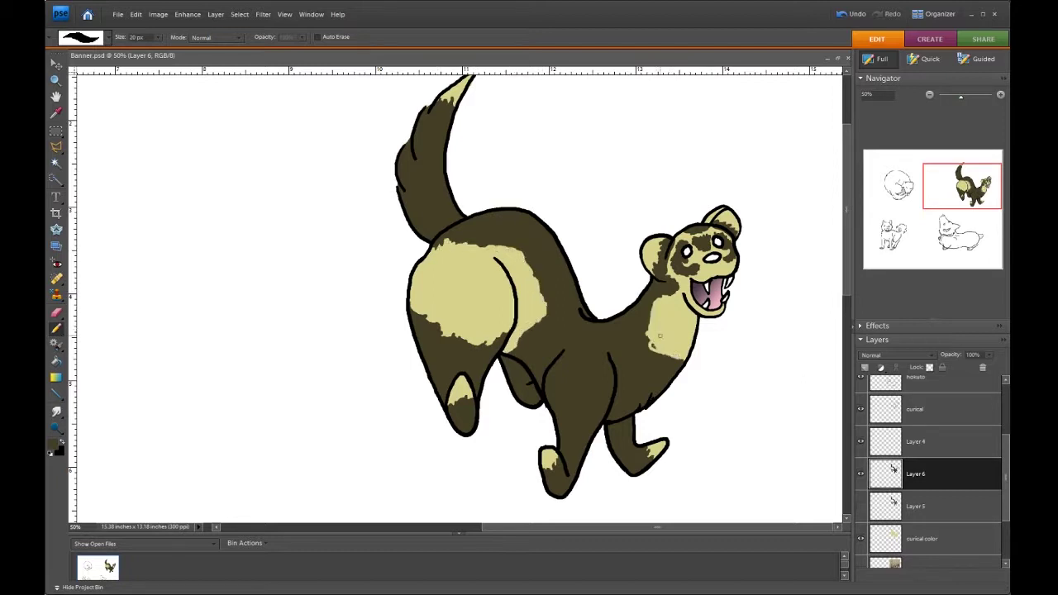
Undo a stray dark stroke on the back's pale patch and zoom in on the ferret's head
drag(530, 265, 459, 242)
click(846, 15)
scroll(444, 127, up, 1)
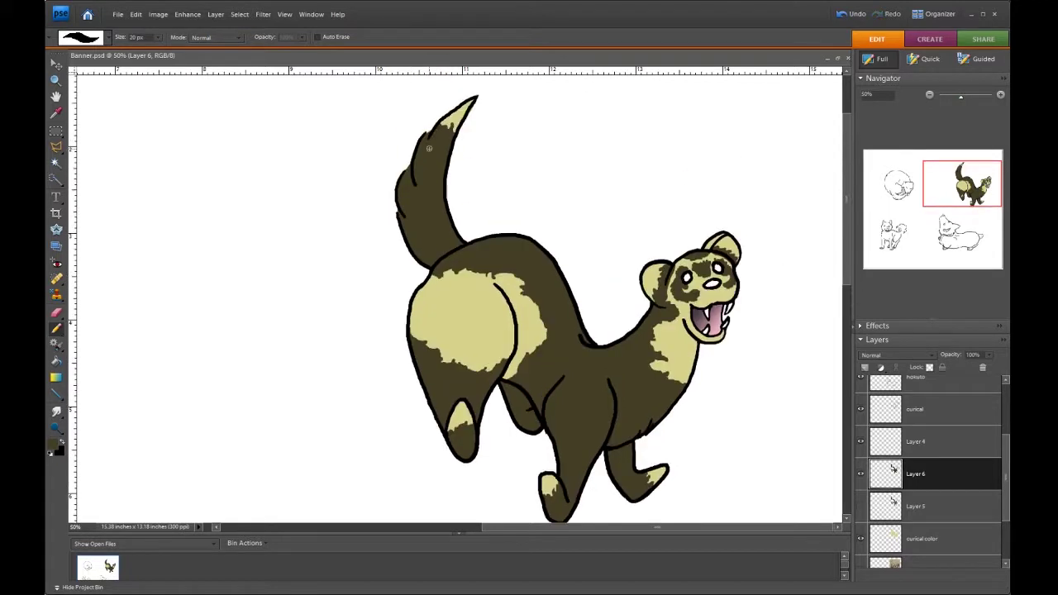
key(z)
drag(595, 173, 772, 406)
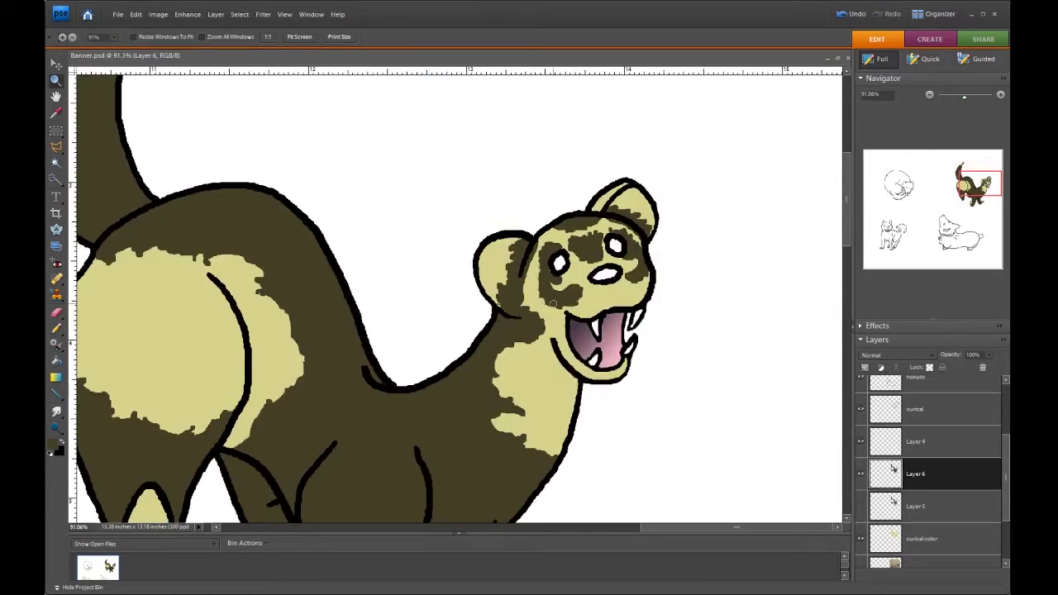
key(n)
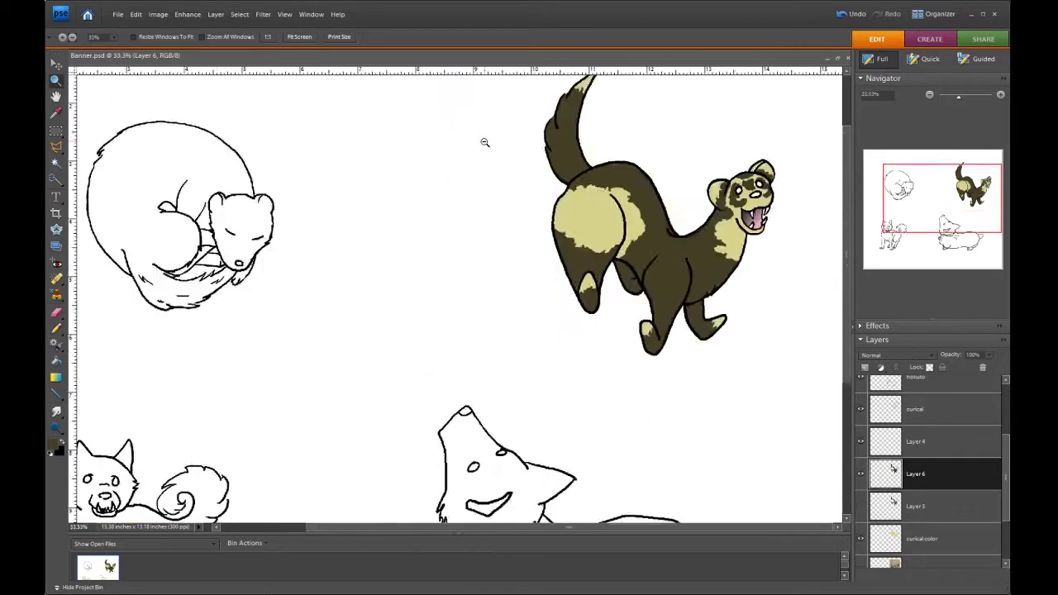
Brush cream over the ferret's chin, face around the eyes and both ears
drag(550, 307, 630, 273)
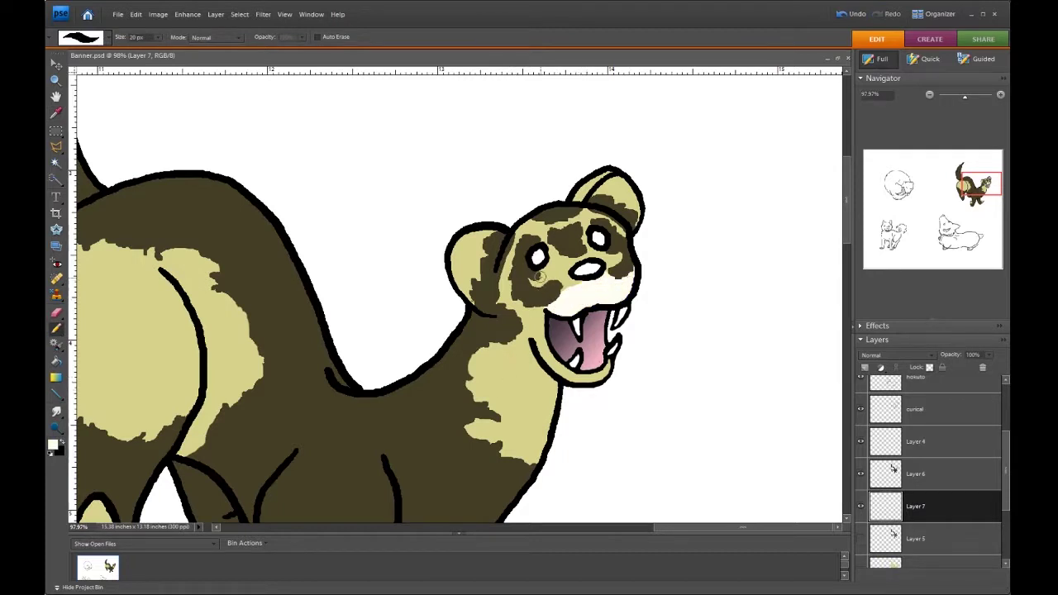
drag(529, 285, 575, 230)
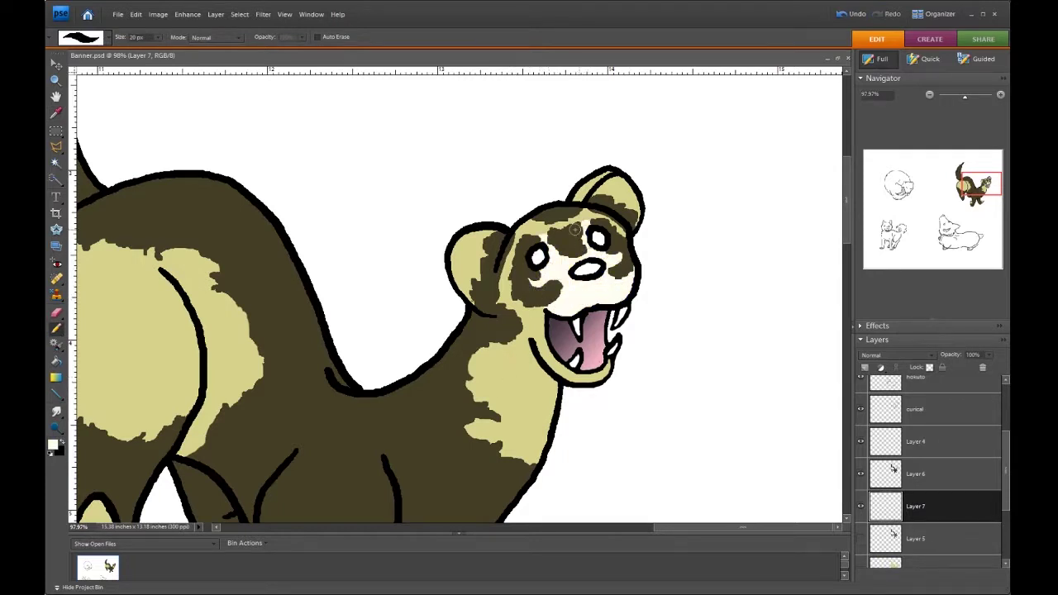
drag(490, 238, 469, 285)
drag(612, 186, 594, 219)
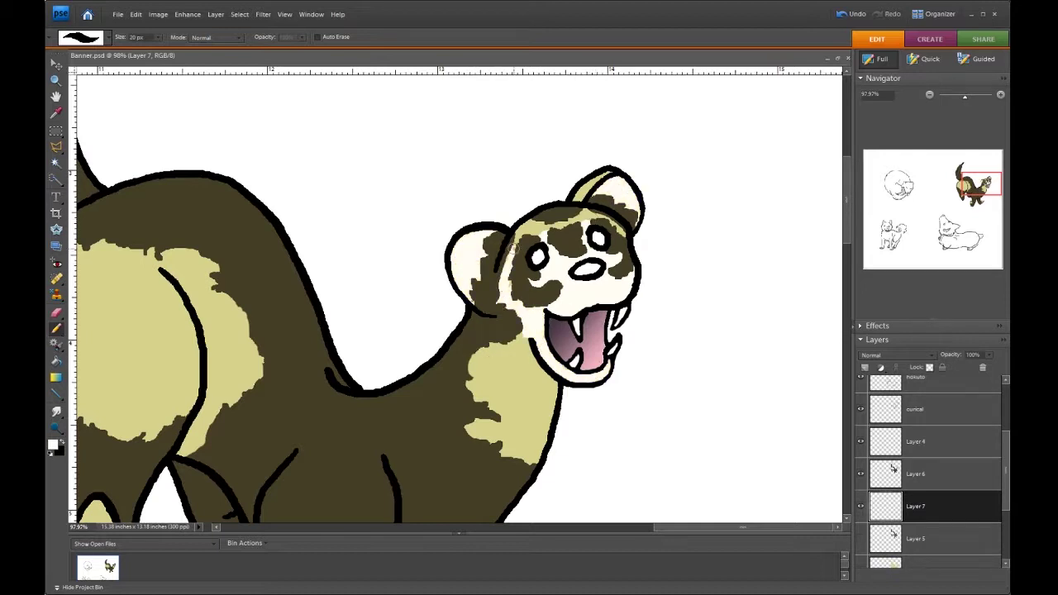
mouse_move(478, 354)
mouse_down()
mouse_move(553, 388)
mouse_move(513, 430)
mouse_up()
key(ctrl+z)
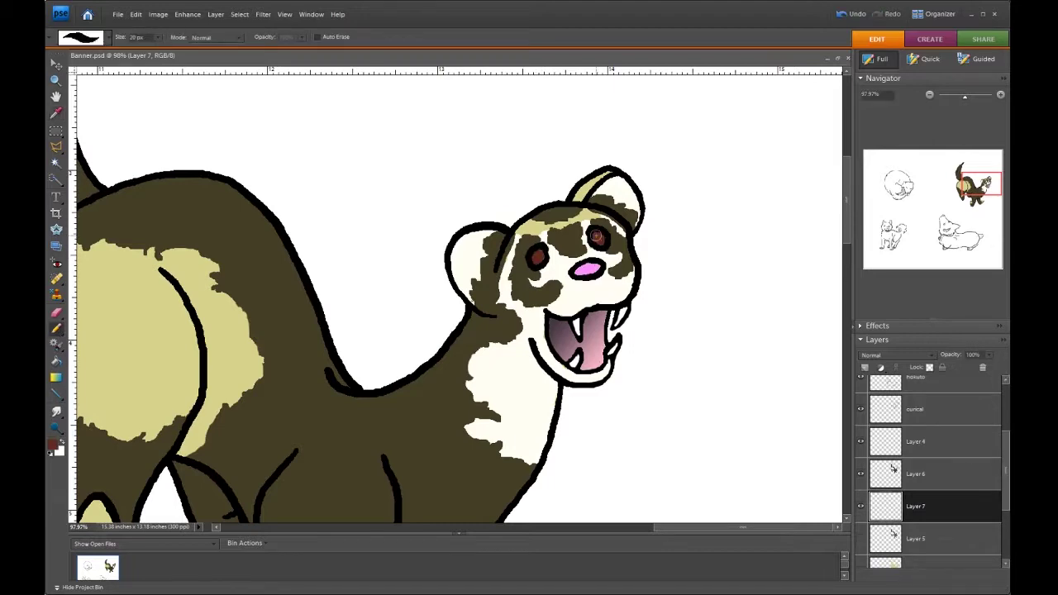
Zoom out to all the animals, then zoom in on the curled-up sleeping ferret
key(z)
key(ctrl+minus)
key(ctrl+minus)
key(ctrl+minus)
click(178, 302)
Brush pale cream along the curled ferret's upper back and down its left side
key(n)
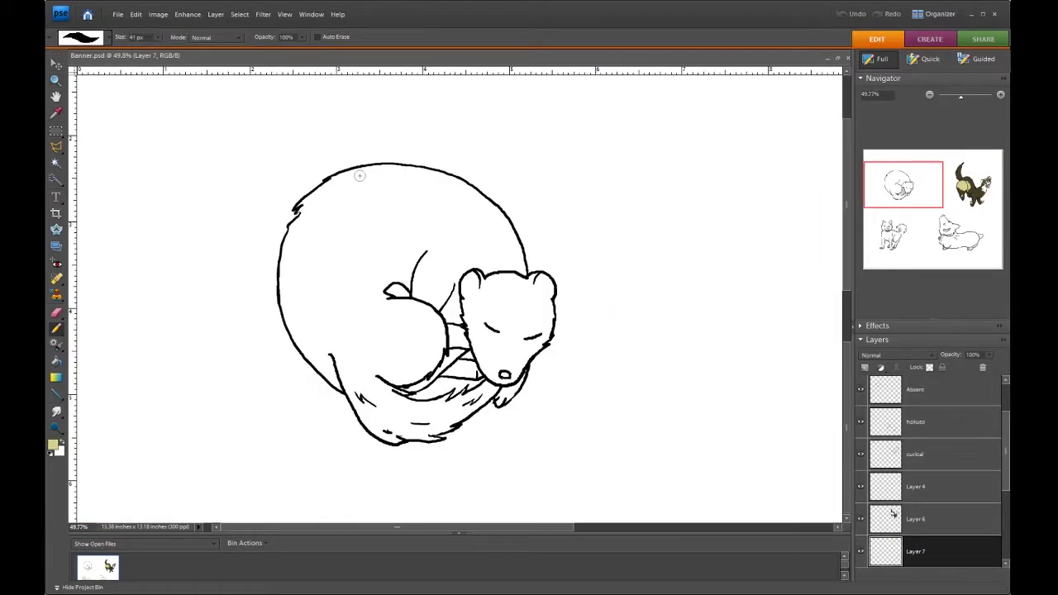
mouse_move(397, 132)
mouse_down()
mouse_move(318, 186)
mouse_move(409, 141)
mouse_up()
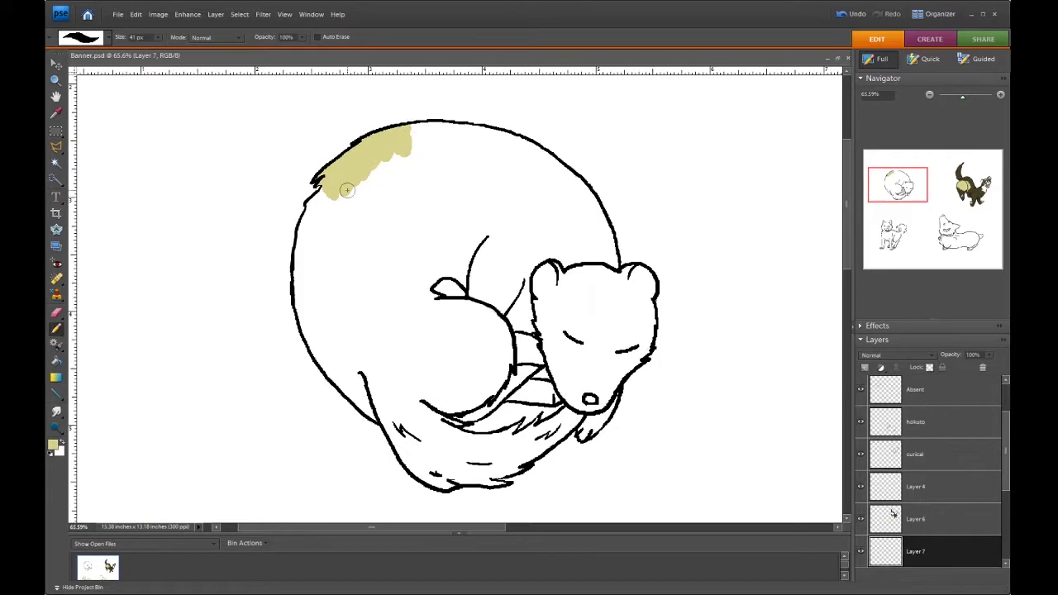
scroll(487, 155, up, 3)
mouse_move(203, 207)
mouse_down()
mouse_move(147, 294)
mouse_move(146, 330)
mouse_move(298, 300)
mouse_up()
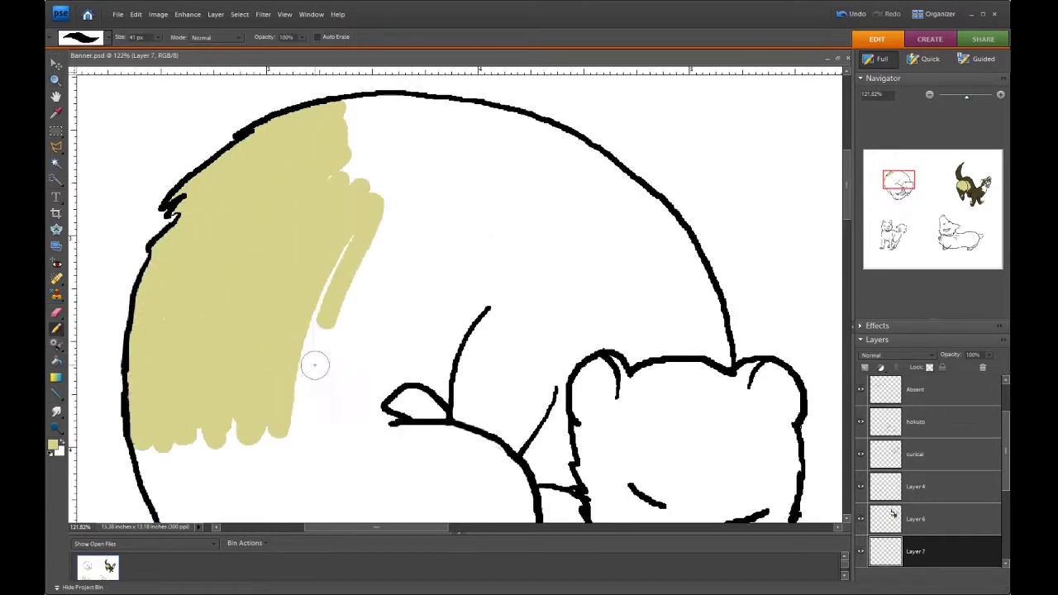
scroll(298, 300, down, 3)
mouse_move(289, 421)
mouse_down()
mouse_move(198, 228)
mouse_move(273, 397)
mouse_up()
scroll(273, 397, up, 3)
drag(315, 297, 446, 447)
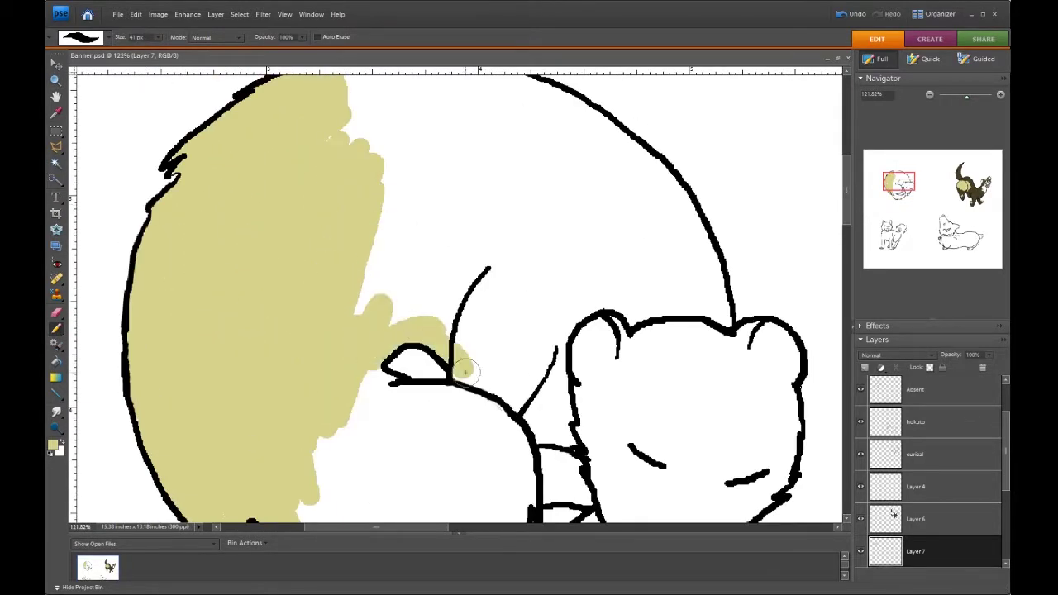
drag(463, 397, 363, 177)
scroll(514, 207, down, 3)
Cover the ferret's middle body, head and lower body in cream, filling gaps near mouth and tail
mouse_move(514, 206)
mouse_down()
mouse_move(388, 173)
mouse_move(394, 325)
mouse_move(579, 207)
mouse_move(781, 265)
mouse_up()
mouse_move(773, 116)
mouse_down()
mouse_move(728, 137)
mouse_move(793, 264)
mouse_move(578, 91)
mouse_up()
scroll(579, 91, up, 3)
mouse_move(570, 248)
mouse_down()
mouse_move(697, 241)
mouse_move(520, 296)
mouse_move(508, 278)
mouse_move(340, 258)
mouse_up()
scroll(697, 241, up, 3)
scroll(340, 258, down, 5)
mouse_move(645, 248)
mouse_down()
mouse_move(703, 281)
mouse_move(525, 365)
mouse_move(579, 347)
mouse_move(357, 423)
mouse_move(378, 396)
mouse_up()
key(ctrl+z)
mouse_move(579, 207)
mouse_down()
mouse_move(553, 248)
mouse_move(501, 218)
mouse_move(455, 318)
mouse_move(595, 281)
mouse_up()
mouse_move(389, 326)
mouse_down()
mouse_move(446, 355)
mouse_move(537, 356)
mouse_up()
mouse_move(496, 405)
mouse_down()
mouse_move(546, 426)
mouse_move(508, 446)
mouse_up()
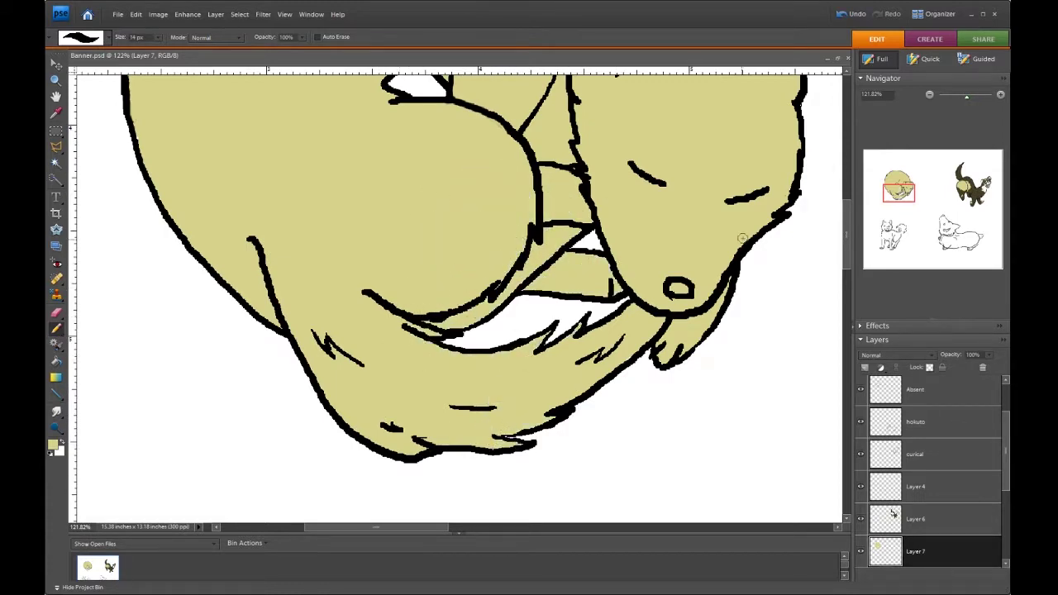
alt+click(350, 249)
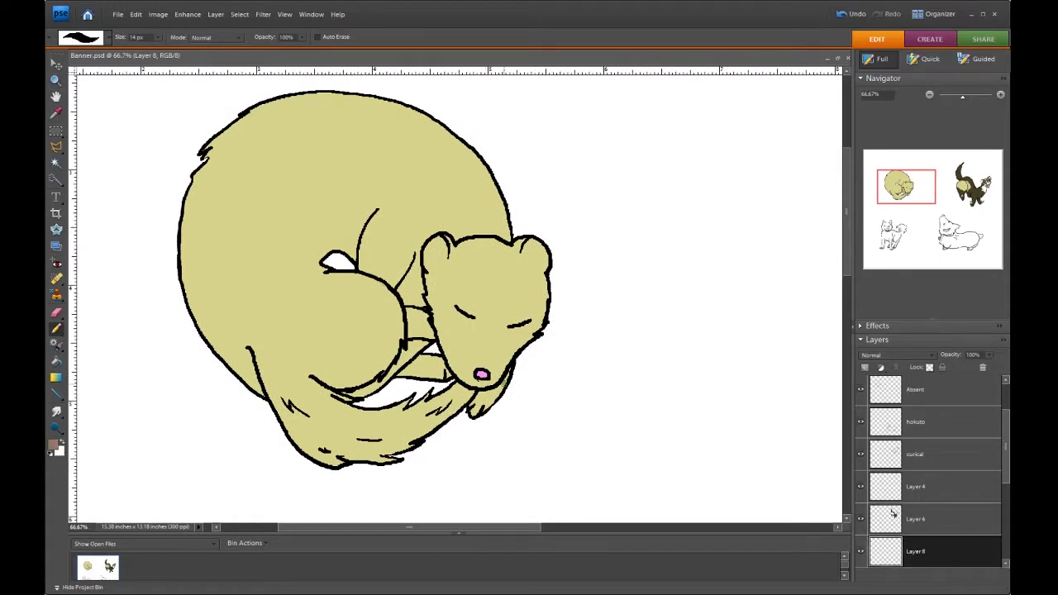
Paint brown patches above the ferret's left ear and between its head and body
drag(399, 291, 417, 298)
key(ctrl+z)
drag(475, 230, 496, 211)
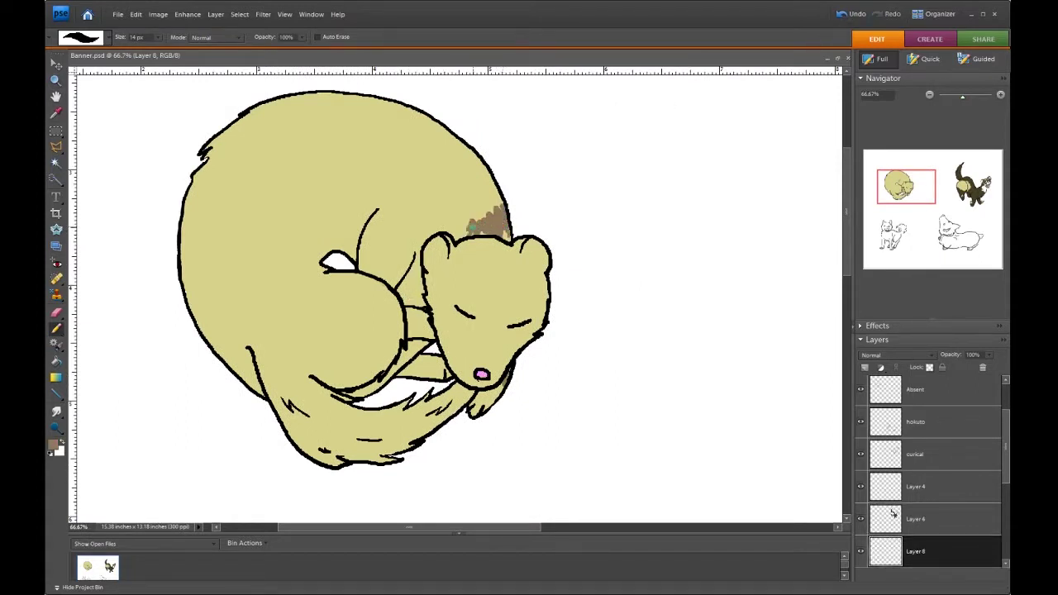
drag(417, 270, 403, 302)
drag(411, 252, 406, 300)
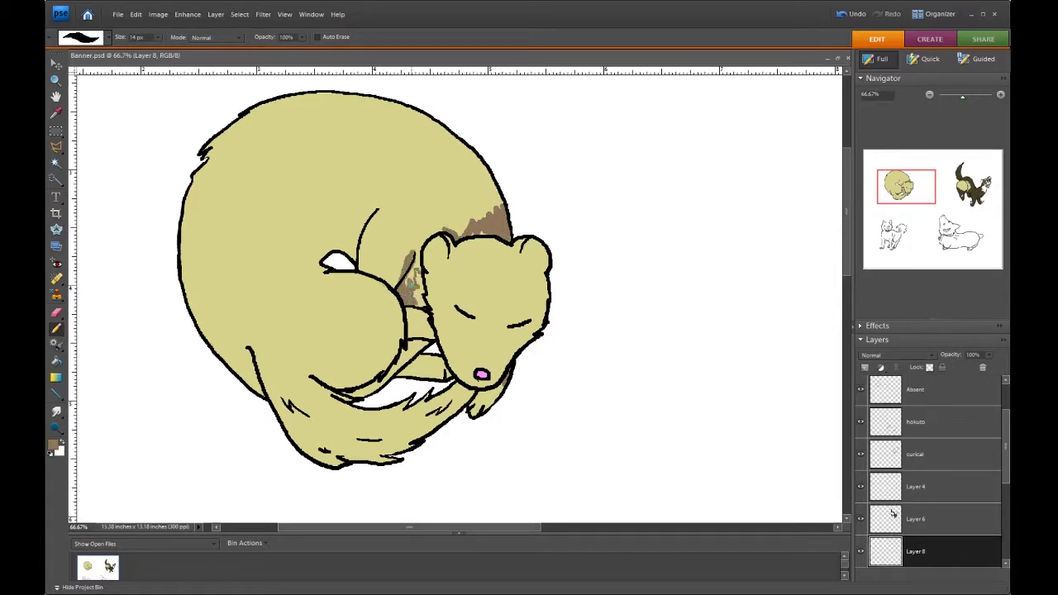
drag(430, 235, 471, 218)
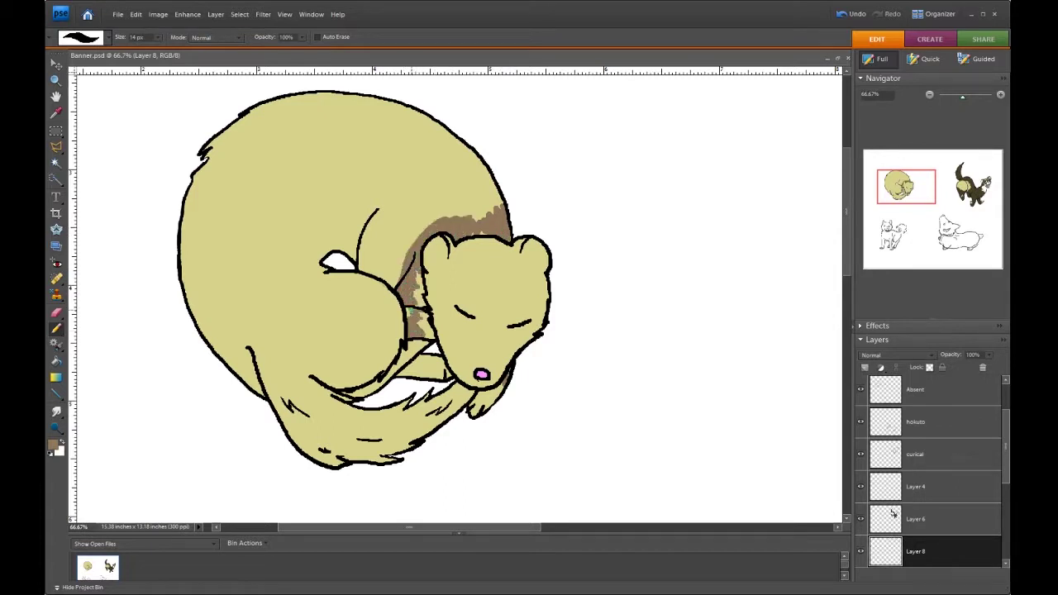
Streak brown down the ferret's back and fill its upper back near the curl
drag(421, 124, 380, 203)
drag(409, 152, 392, 192)
mouse_move(429, 120)
mouse_down()
mouse_move(376, 194)
mouse_move(370, 223)
mouse_up()
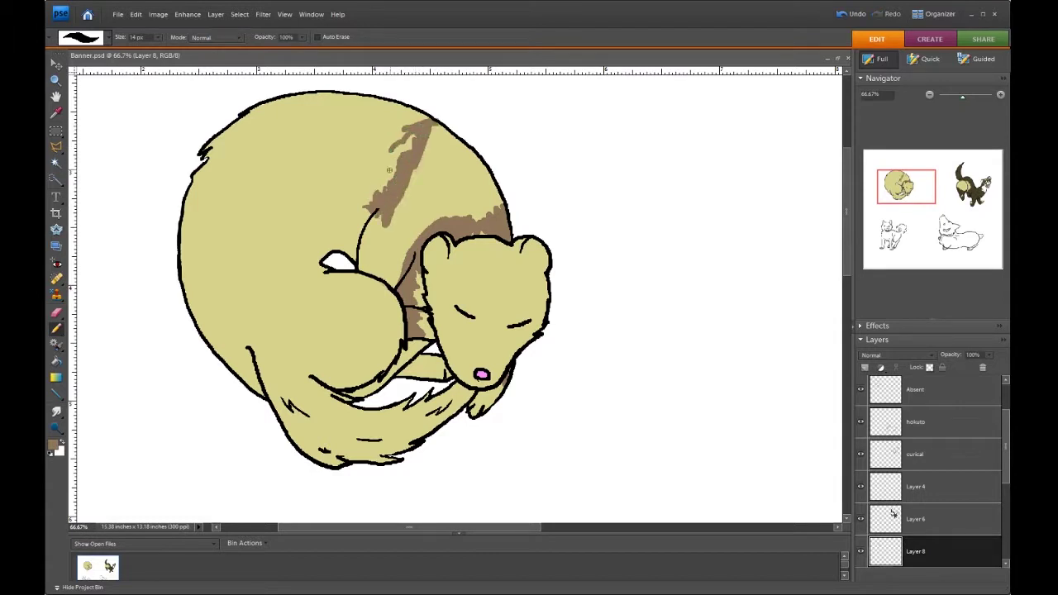
key(ctrl+z)
key(ctrl+z)
drag(400, 181, 460, 141)
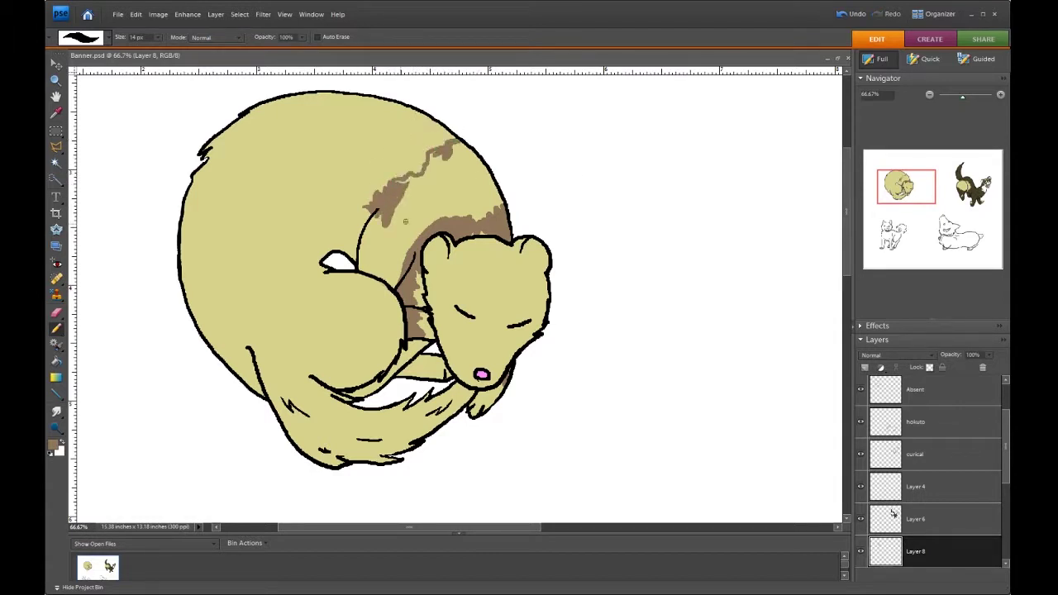
mouse_move(388, 219)
mouse_down()
mouse_move(395, 285)
mouse_move(402, 198)
mouse_move(481, 217)
mouse_up()
mouse_move(460, 146)
mouse_down()
mouse_move(492, 206)
mouse_move(496, 161)
mouse_up()
mouse_move(508, 233)
mouse_down()
mouse_move(477, 244)
mouse_move(500, 233)
mouse_up()
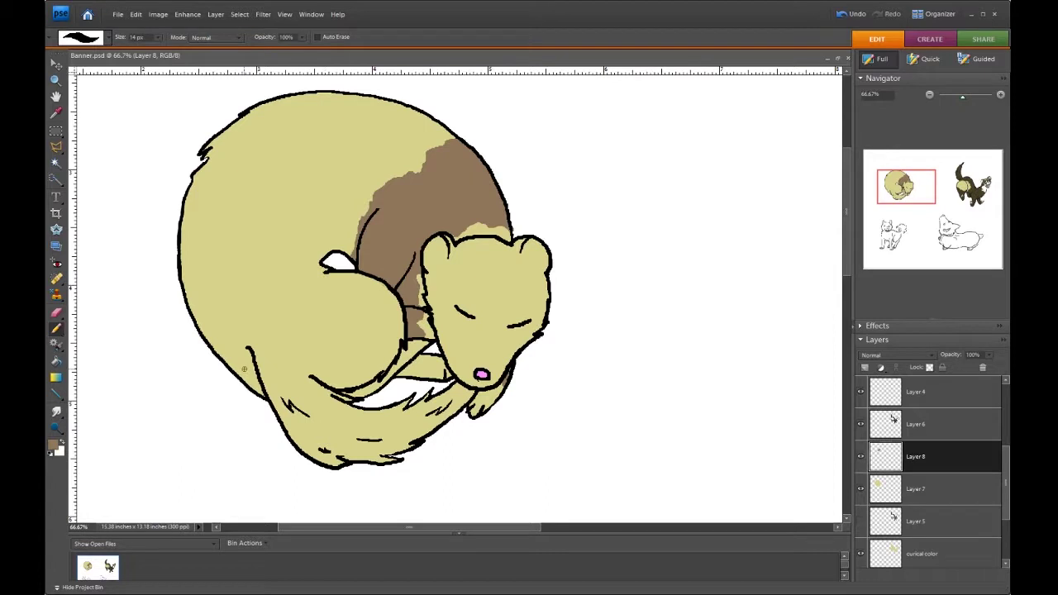
Paint brown down the ferret's side, hind leg and tail, resizing the brush as needed
mouse_move(327, 272)
mouse_down()
mouse_move(240, 365)
mouse_move(272, 326)
mouse_move(351, 276)
mouse_move(241, 376)
mouse_move(305, 326)
mouse_up()
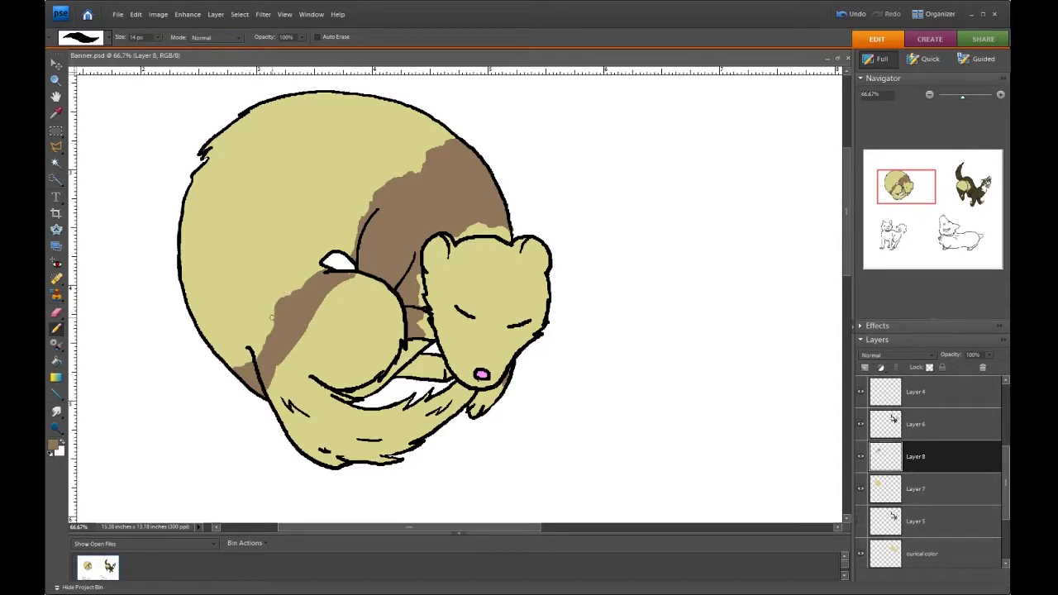
drag(343, 302, 324, 347)
mouse_move(327, 309)
mouse_down()
mouse_move(396, 306)
mouse_move(339, 345)
mouse_up()
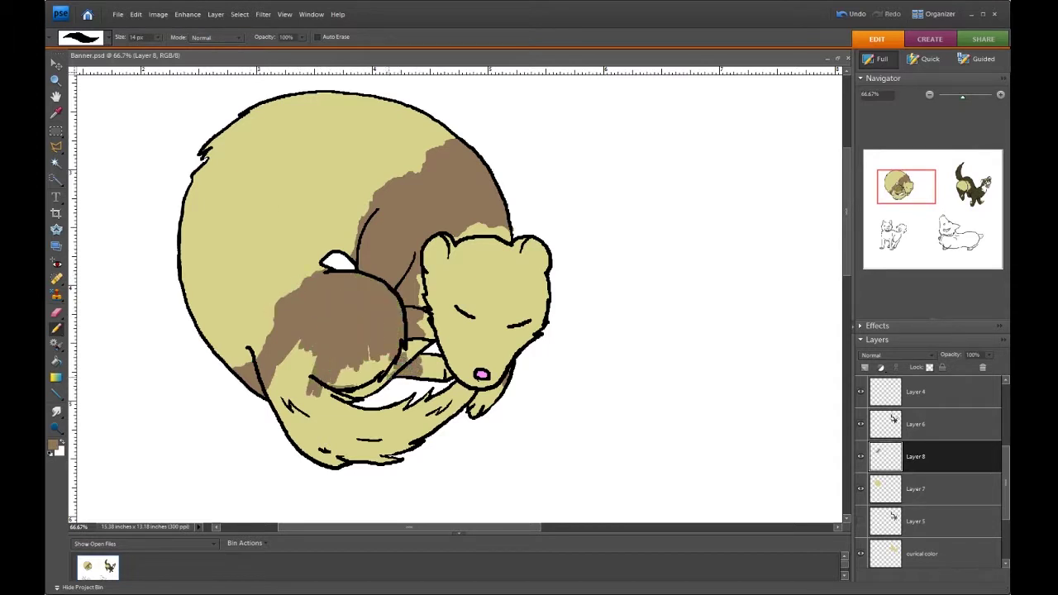
mouse_move(386, 353)
mouse_down()
mouse_move(331, 405)
mouse_move(272, 396)
mouse_up()
key(bracketright)
key(bracketright)
mouse_move(273, 347)
mouse_down()
mouse_move(290, 454)
mouse_move(439, 418)
mouse_move(417, 388)
mouse_move(319, 450)
mouse_up()
drag(388, 410, 281, 368)
key(bracketleft)
key(bracketleft)
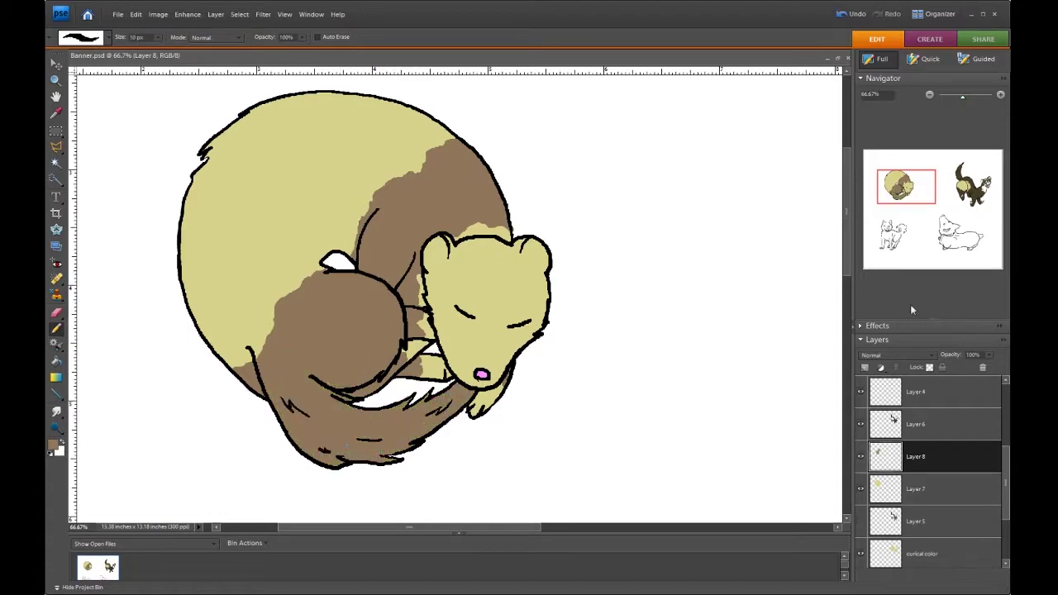
drag(951, 355, 958, 367)
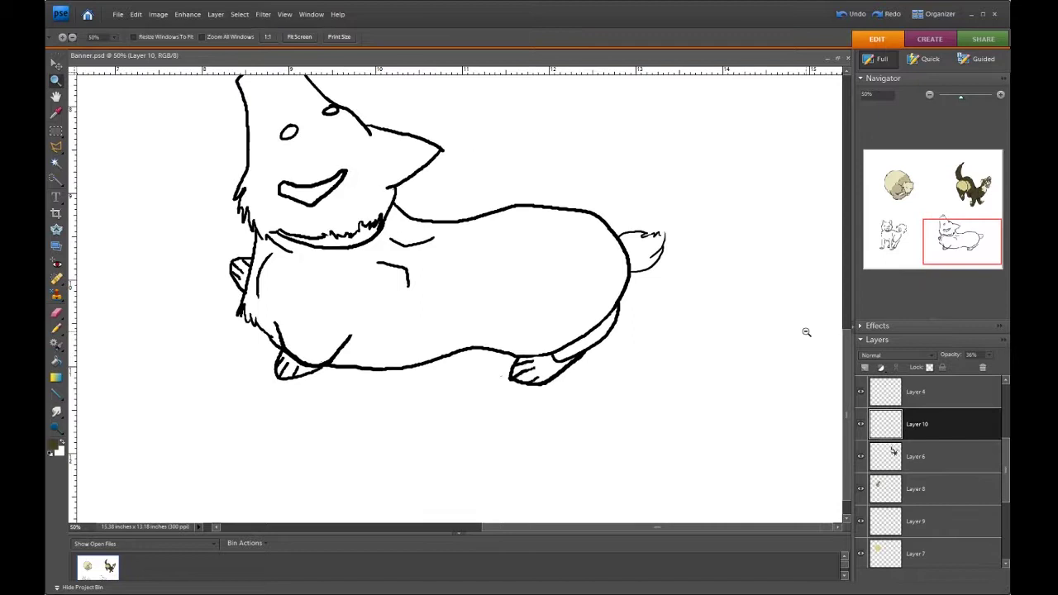
Paint orange over the corgi's chest, belly and hind body with an enlarged brush
mouse_move(376, 342)
mouse_down()
mouse_move(285, 425)
mouse_move(351, 405)
mouse_move(491, 419)
mouse_move(298, 401)
mouse_move(463, 422)
mouse_up()
key(bracketright)
key(bracketright)
drag(547, 426, 624, 351)
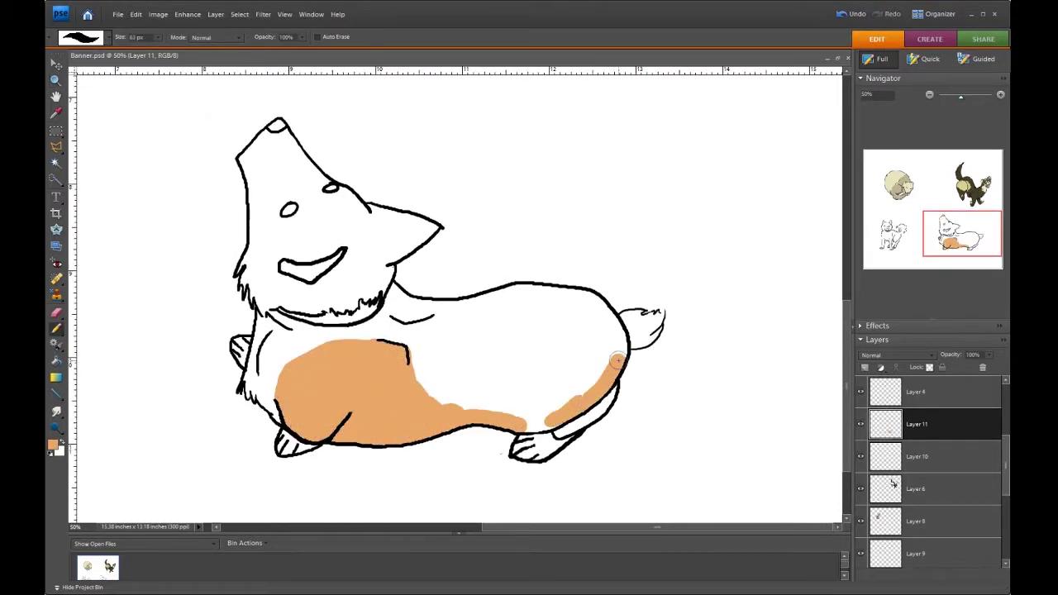
key(ctrl+z)
mouse_move(524, 425)
mouse_down()
mouse_move(620, 330)
mouse_move(414, 372)
mouse_move(572, 317)
mouse_up()
With a smaller brush, fill the corgi's face, cheek, muzzle, ear and neck with orange
click(283, 138)
mouse_move(273, 137)
mouse_down()
mouse_move(252, 239)
mouse_move(294, 165)
mouse_move(298, 202)
mouse_move(329, 196)
mouse_move(281, 224)
mouse_move(353, 201)
mouse_up()
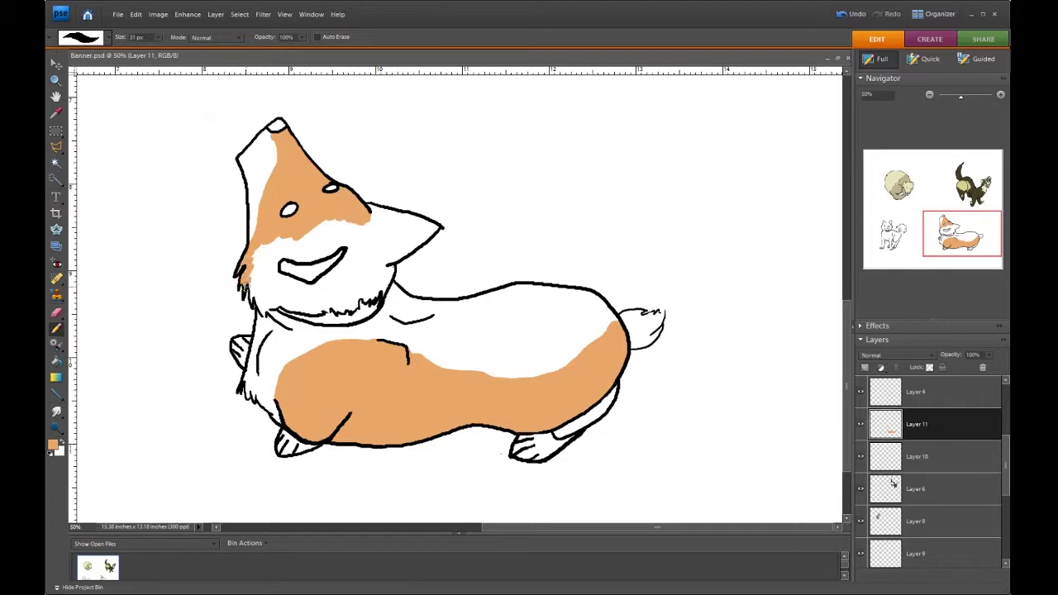
mouse_move(262, 308)
mouse_down()
mouse_move(307, 310)
mouse_move(285, 306)
mouse_move(278, 249)
mouse_up()
click(853, 14)
mouse_move(281, 205)
mouse_down()
mouse_move(297, 281)
mouse_move(389, 213)
mouse_move(397, 264)
mouse_move(375, 253)
mouse_up()
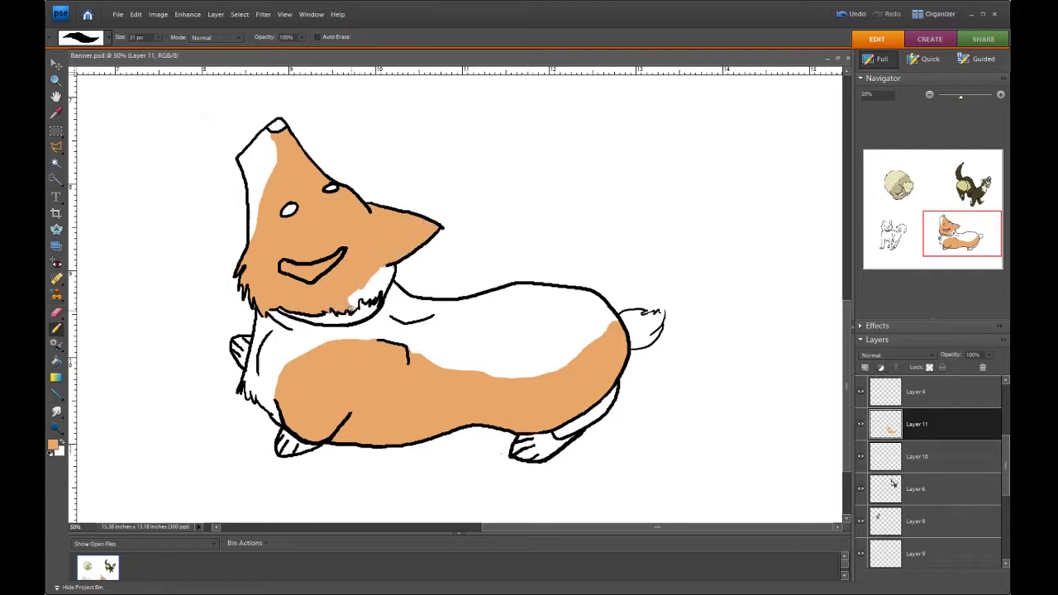
drag(368, 296, 360, 239)
mouse_move(413, 343)
mouse_down()
mouse_move(376, 330)
mouse_move(405, 298)
mouse_move(416, 332)
mouse_move(562, 356)
mouse_move(579, 298)
mouse_move(463, 302)
mouse_move(599, 311)
mouse_move(512, 296)
mouse_up()
On a new layer, paint dark brown over the corgi's shoulder and along its tail
key(ctrl+shift+alt+n)
mouse_move(413, 314)
mouse_down()
mouse_move(409, 360)
mouse_move(379, 327)
mouse_up()
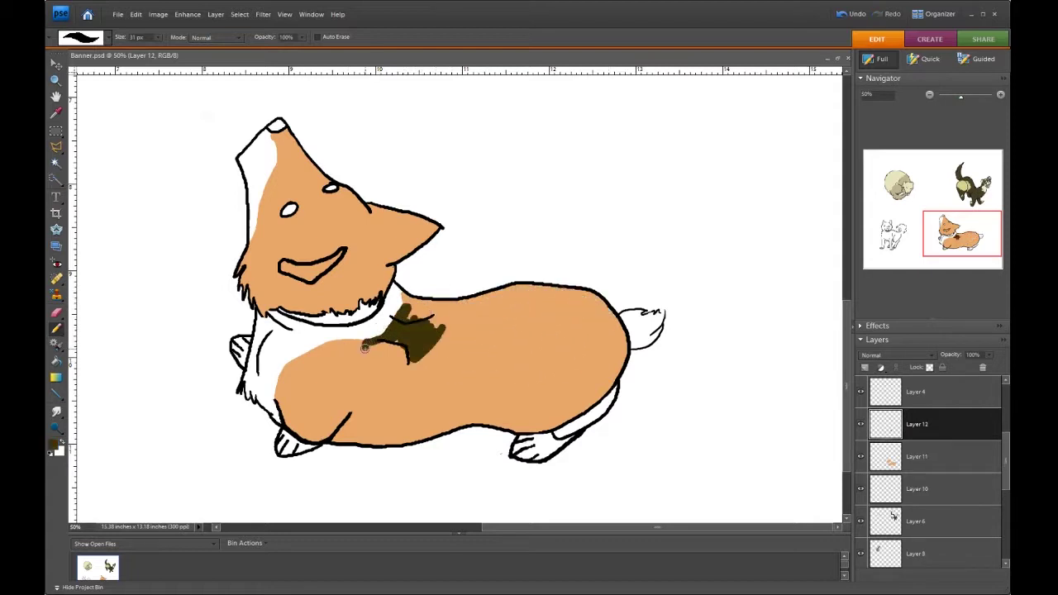
mouse_move(563, 351)
mouse_down()
mouse_move(432, 436)
mouse_move(413, 330)
mouse_move(331, 442)
mouse_move(366, 358)
mouse_move(389, 417)
mouse_move(355, 438)
mouse_move(407, 387)
mouse_up()
scroll(728, 352, up, 5)
mouse_move(356, 239)
mouse_down()
mouse_move(499, 227)
mouse_move(455, 306)
mouse_move(396, 265)
mouse_move(446, 339)
mouse_move(430, 286)
mouse_up()
Paint a large dark brown saddle across the corgi's body, back to the rump
key(z)
scroll(431, 287, down, 3)
key(b)
mouse_move(256, 198)
mouse_down()
mouse_move(385, 271)
mouse_move(328, 229)
mouse_move(373, 226)
mouse_up()
mouse_move(463, 257)
mouse_down()
mouse_move(548, 257)
mouse_move(462, 217)
mouse_move(359, 196)
mouse_move(374, 323)
mouse_up()
drag(501, 184, 359, 188)
Paint the corgi's neck and chin white
scroll(697, 72, left, 3)
scroll(363, 298, up, 2)
scroll(363, 297, up, 2)
mouse_move(382, 294)
mouse_down()
mouse_move(339, 256)
mouse_move(314, 323)
mouse_move(347, 281)
mouse_move(364, 298)
mouse_up()
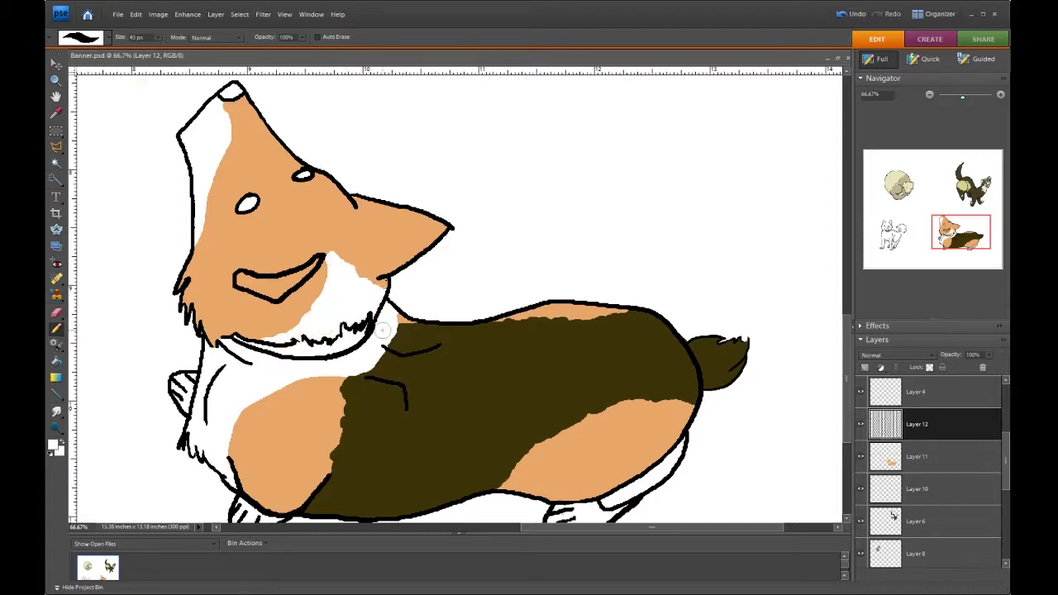
Add a dark brown mark on the corgi's face and fill its open mouth dark brown
key(x)
mouse_move(288, 190)
mouse_down()
mouse_move(326, 239)
mouse_move(250, 235)
mouse_move(323, 202)
mouse_move(272, 219)
mouse_move(311, 222)
mouse_move(331, 240)
mouse_move(347, 219)
mouse_move(334, 261)
mouse_move(334, 225)
mouse_up()
key(x)
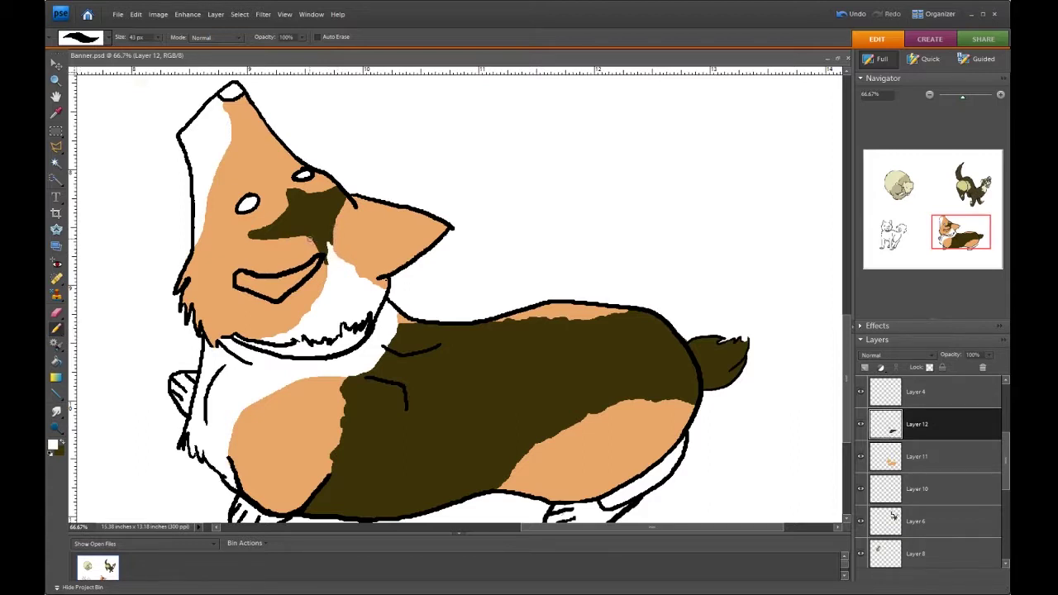
key(x)
mouse_move(238, 278)
mouse_down()
mouse_move(289, 281)
mouse_move(274, 306)
mouse_up()
Paint the corgi's ear dark brown and its nose tip black
click(843, 20)
mouse_move(356, 207)
mouse_down()
mouse_move(380, 265)
mouse_move(438, 223)
mouse_move(397, 264)
mouse_move(431, 230)
mouse_move(395, 241)
mouse_up()
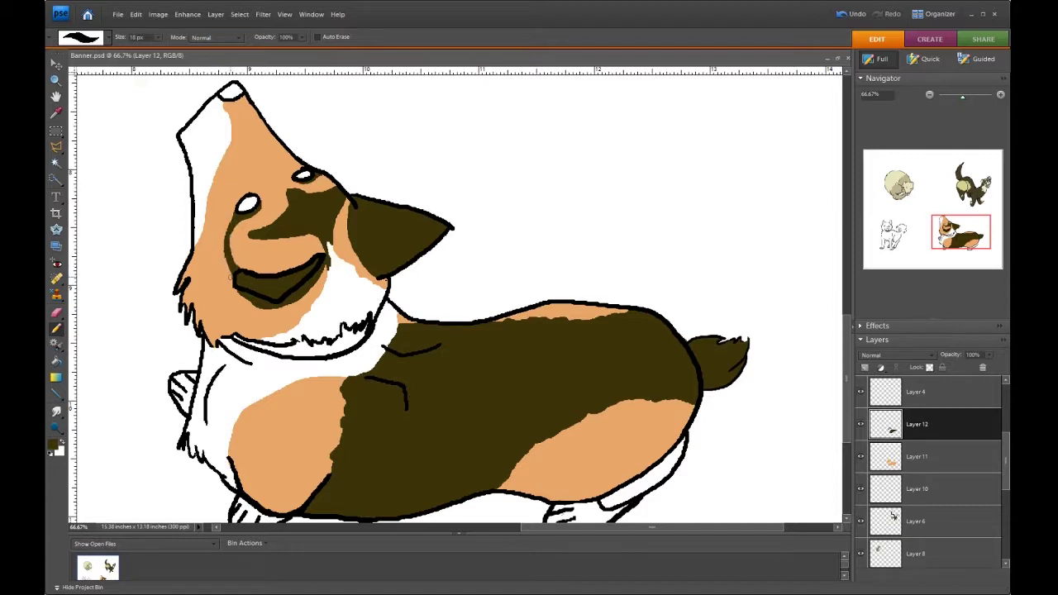
click(56, 450)
drag(225, 91, 240, 98)
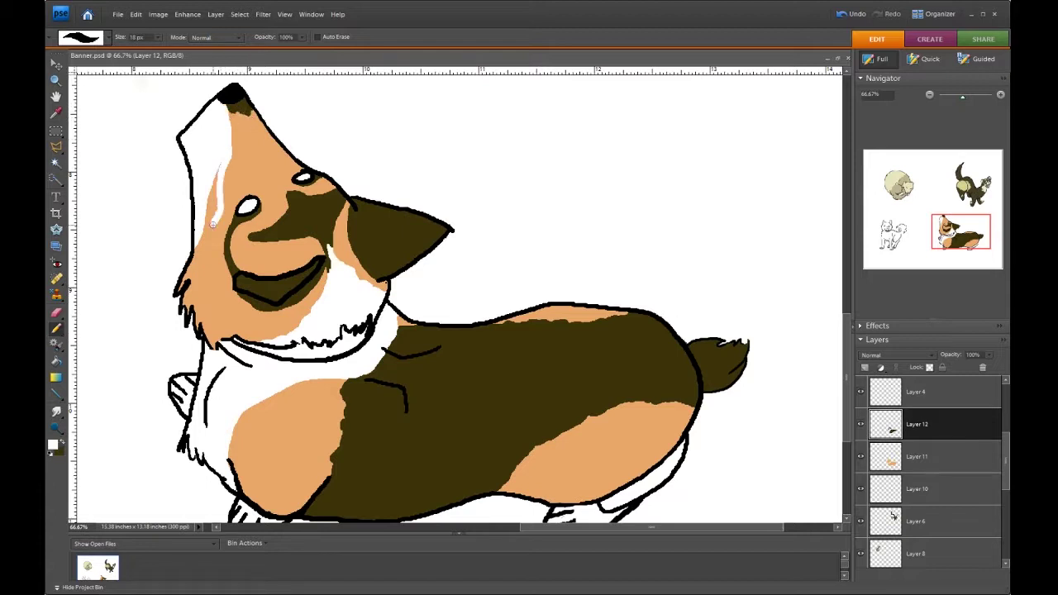
On the orange base layer, paint orange-tan on the corgi's hind leg and back
alt+click(230, 139)
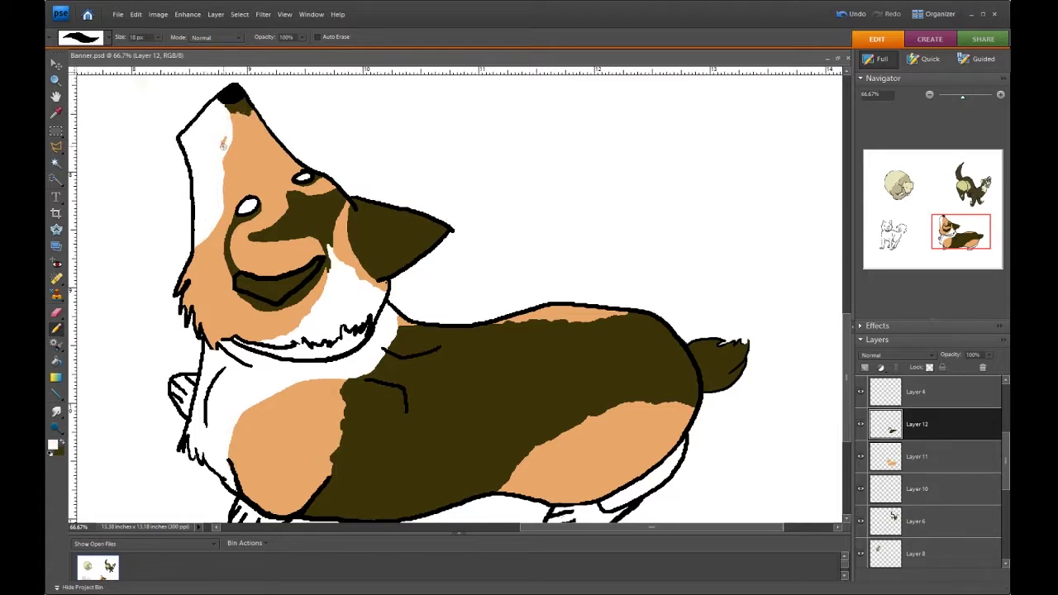
scroll(454, 298, down, 2)
key(alt+bracketleft)
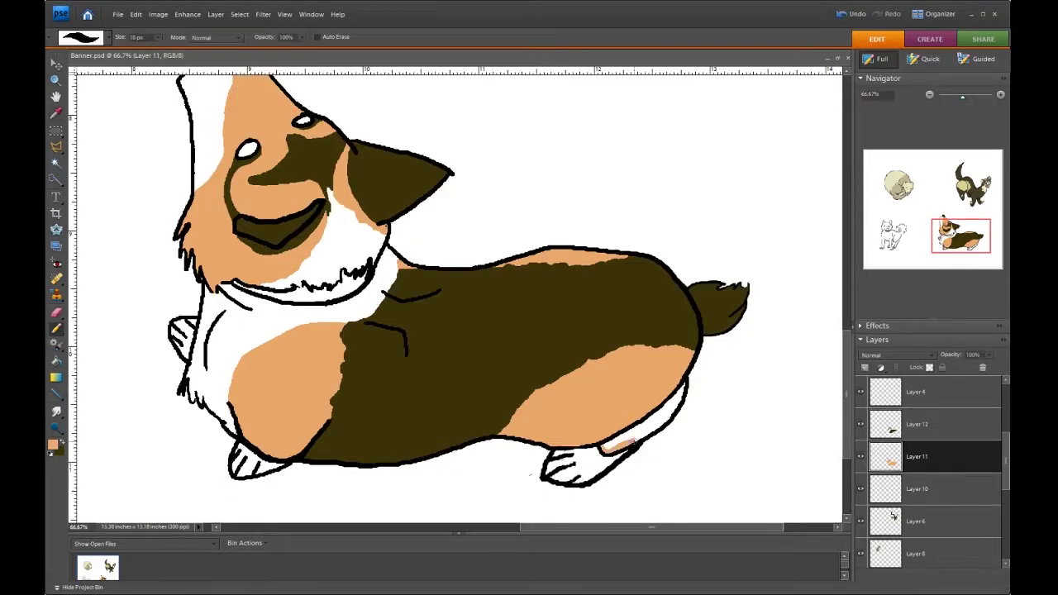
key(alt+bracketright)
drag(611, 448, 682, 384)
drag(653, 261, 529, 266)
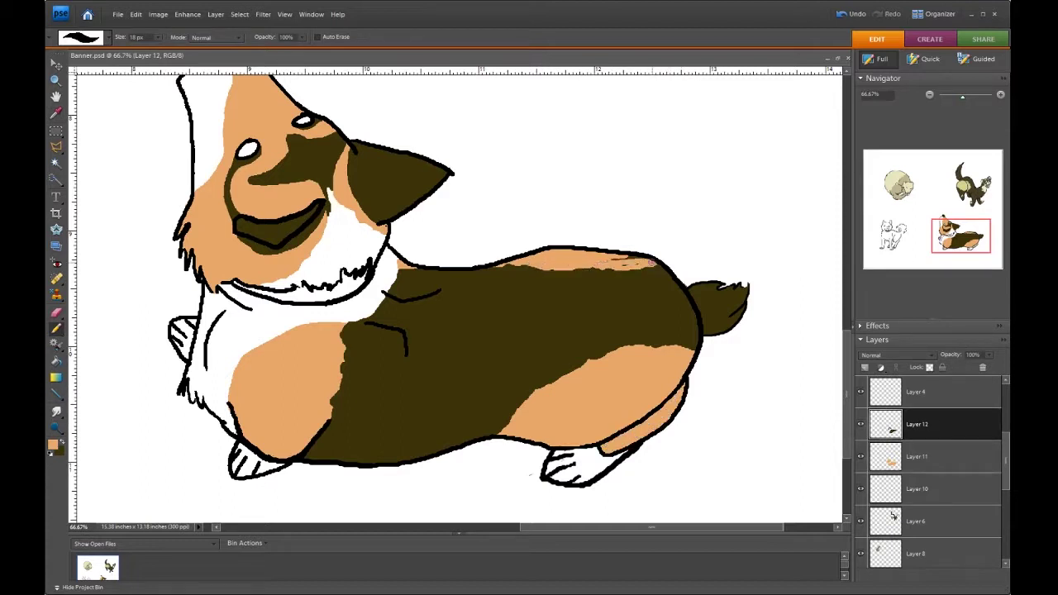
Enlarge the white belly patch near the hind leg and paint a brown band below the mouth
key(d)
key(x)
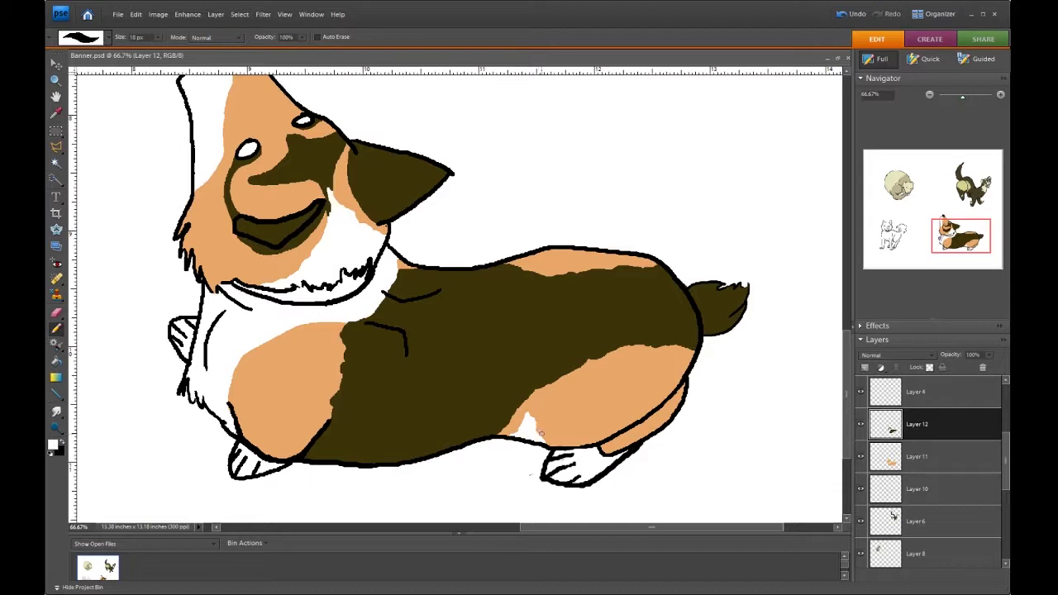
drag(519, 413, 501, 433)
scroll(254, 283, up, 5)
mouse_move(132, 298)
mouse_down()
mouse_move(372, 335)
mouse_move(535, 332)
mouse_move(603, 273)
mouse_up()
scroll(496, 314, down, 4)
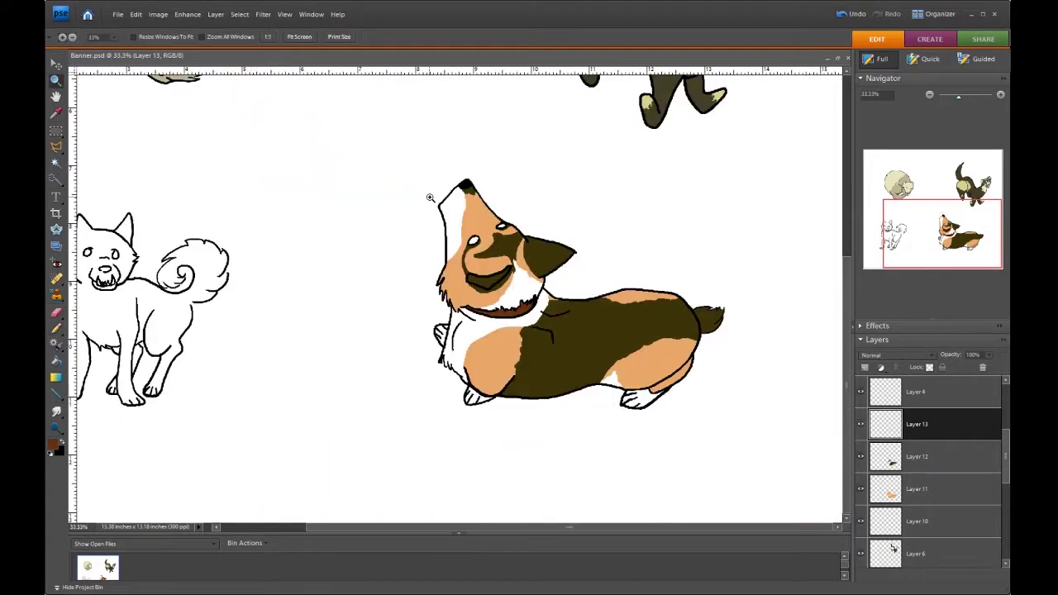
Paint brown irises in both corgi eyes and darken the left pupil
scroll(335, 260, up, 3)
drag(308, 275, 334, 266)
drag(445, 204, 451, 205)
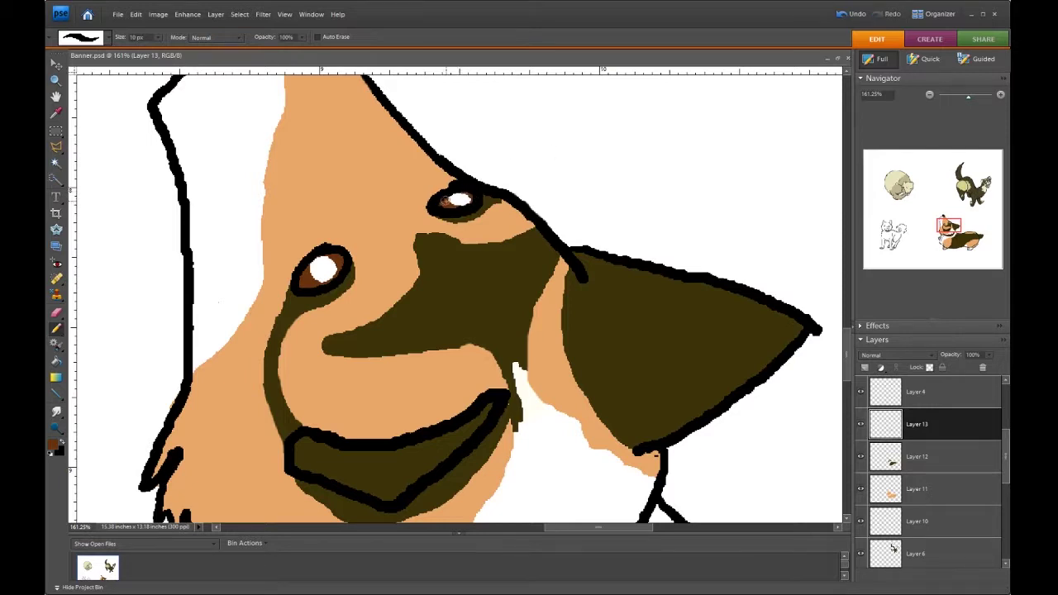
alt+click(307, 279)
key(b)
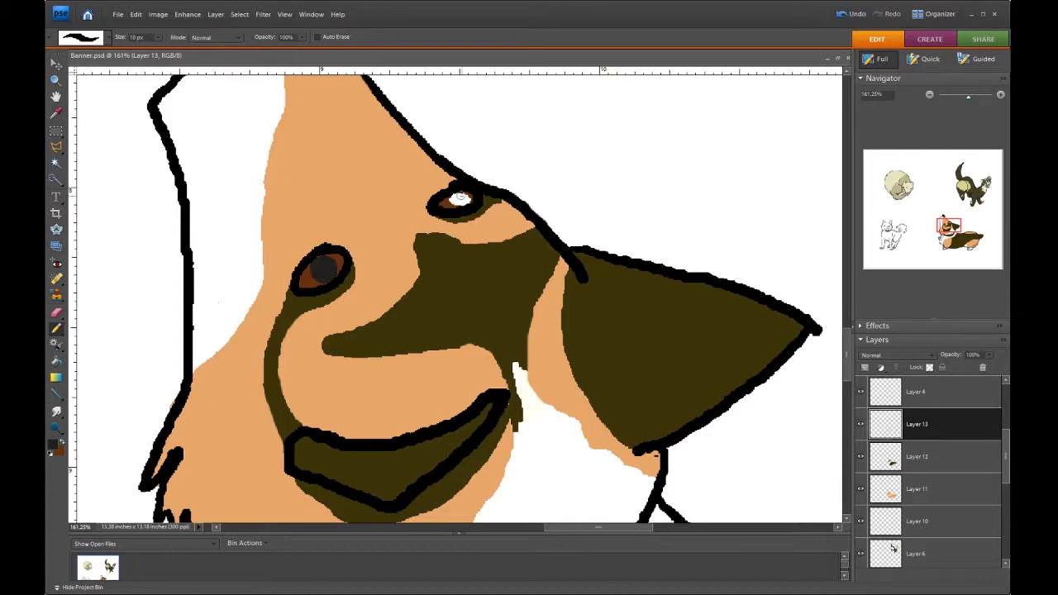
drag(323, 266, 323, 279)
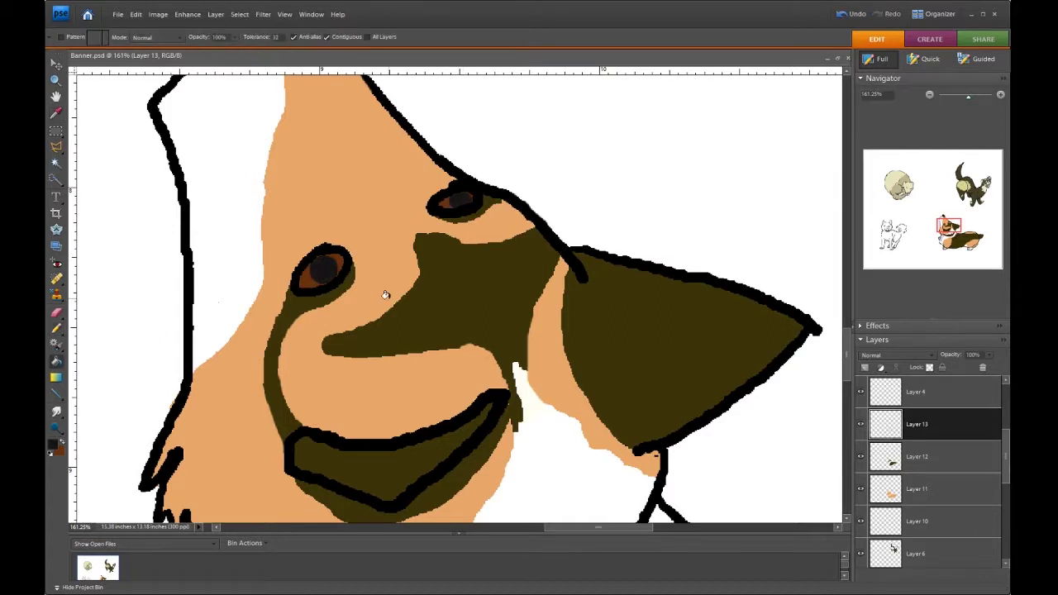
Zoom in on the corgi's eyes and, with a smaller brush, paint the left brown iris
key(z)
alt+click(173, 150)
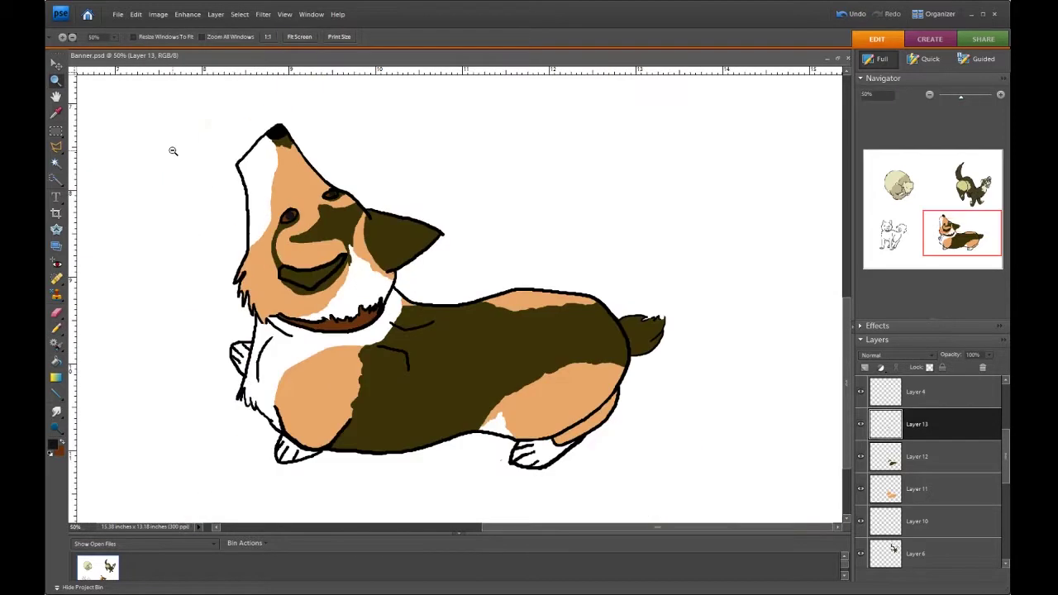
drag(248, 169, 372, 245)
key(b)
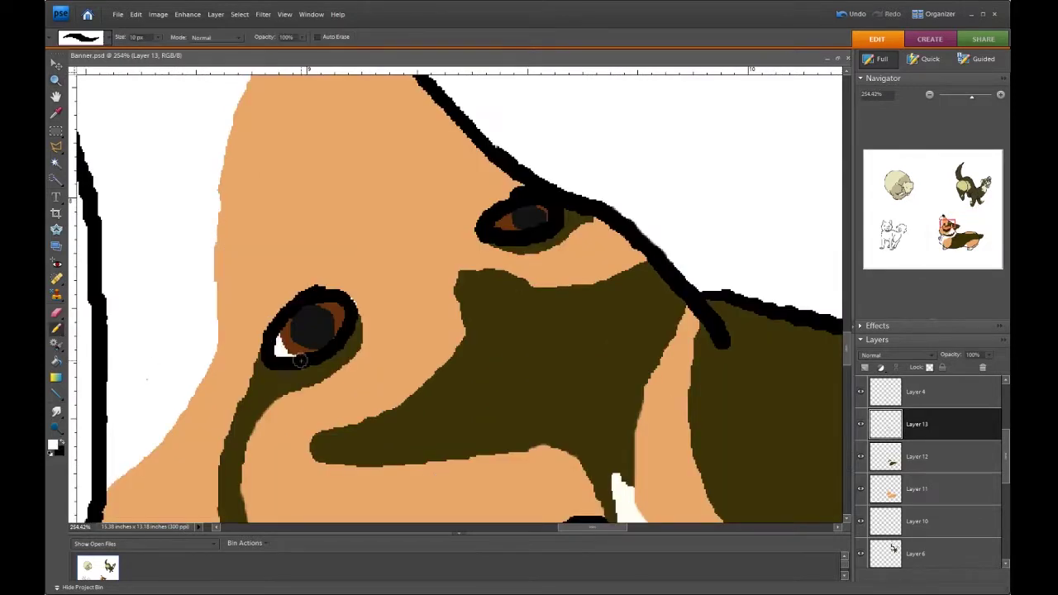
key(bracketleft)
key(bracketleft)
key(bracketleft)
alt+click(291, 335)
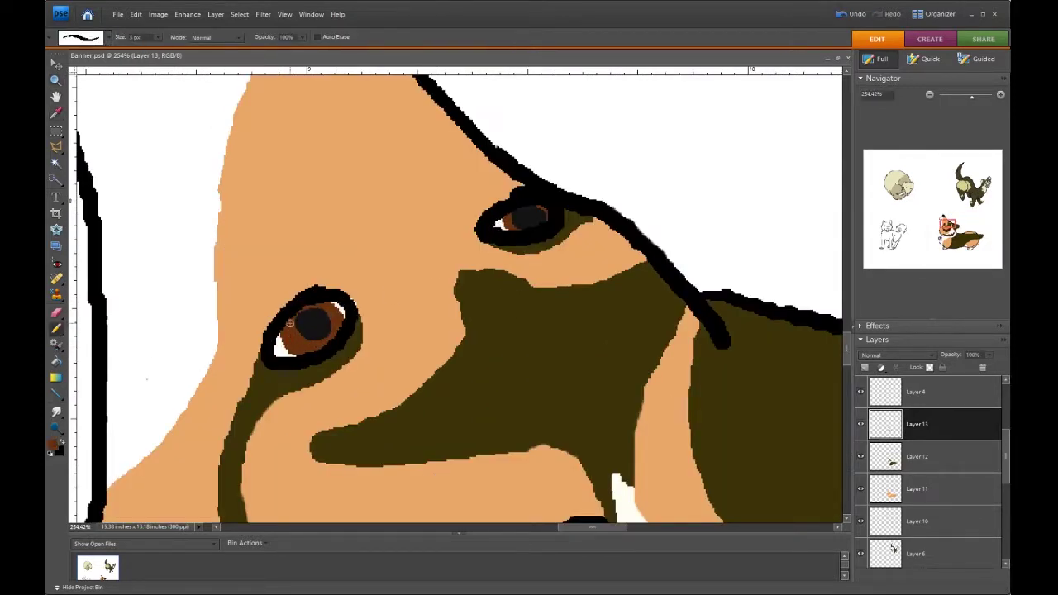
Sample the dark pupil and iris brown, zoom out, and select the snout colour layer
alt+click(529, 215)
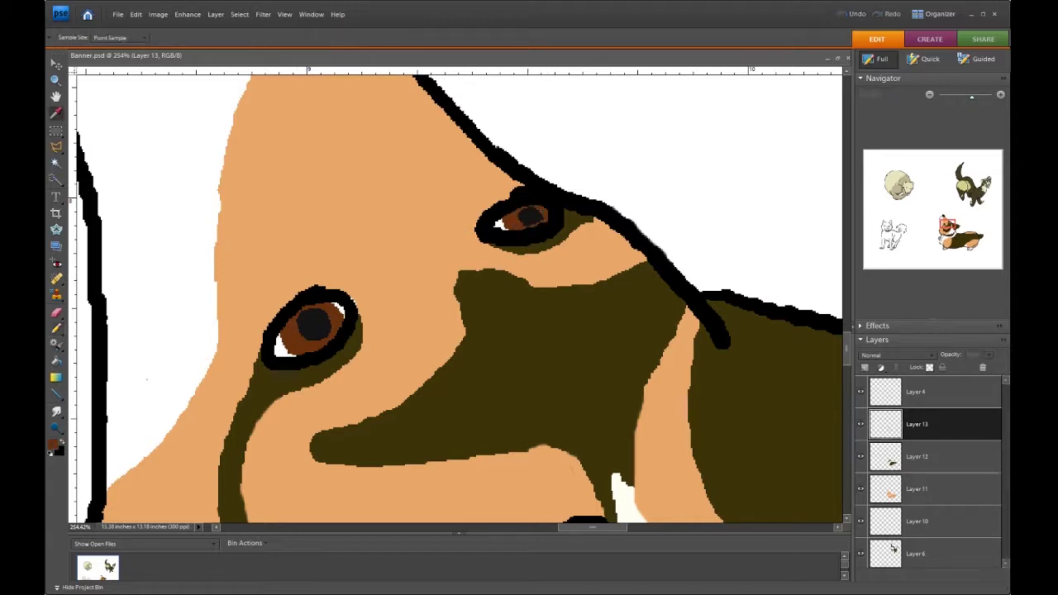
alt+click(521, 221)
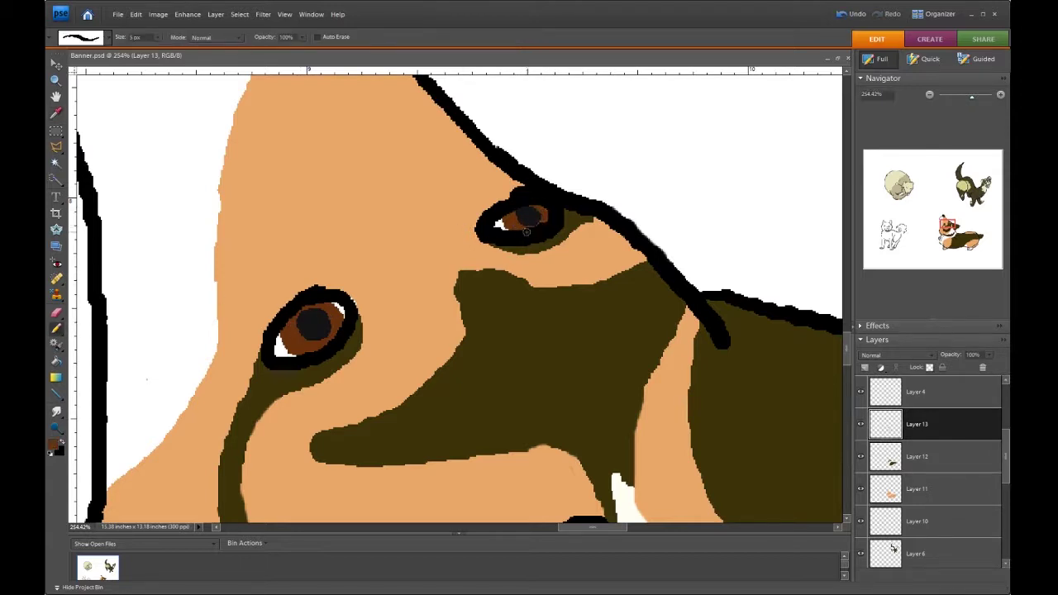
scroll(940, 464, up, 3)
click(940, 467)
key(ctrl+minus)
alt+click(277, 248)
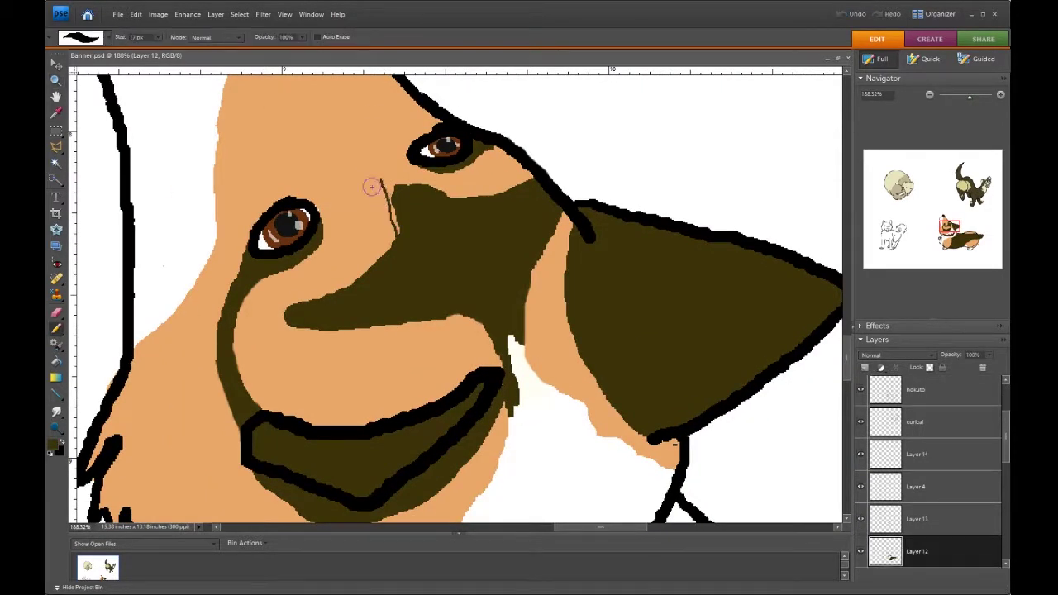
Paint dark brown along the snout's upper edges and widen the tan strip beside it
drag(371, 185, 382, 248)
drag(369, 176, 487, 210)
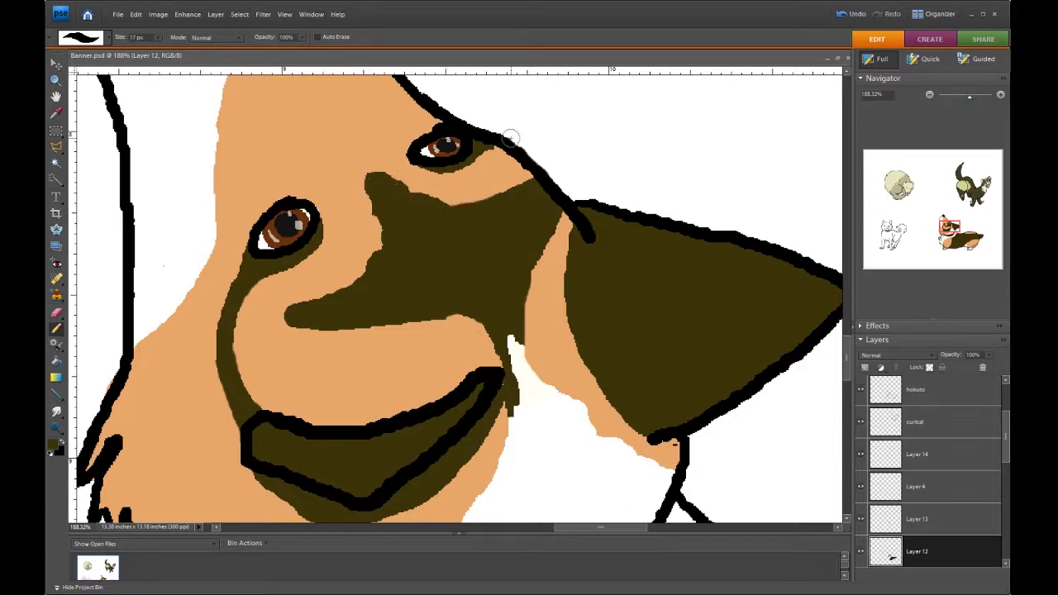
mouse_move(526, 307)
mouse_down()
mouse_move(547, 253)
mouse_move(450, 307)
mouse_up()
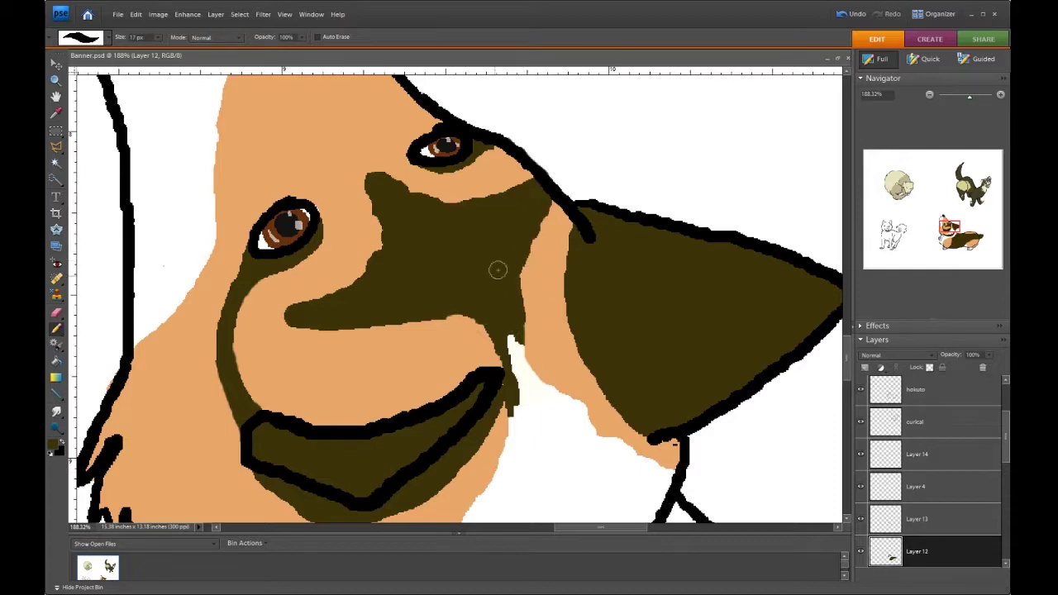
Zoom in on the small stray black mark, erase it, and zoom back out
key(z)
key(ctrl+0)
click(294, 250)
key(e)
click(304, 241)
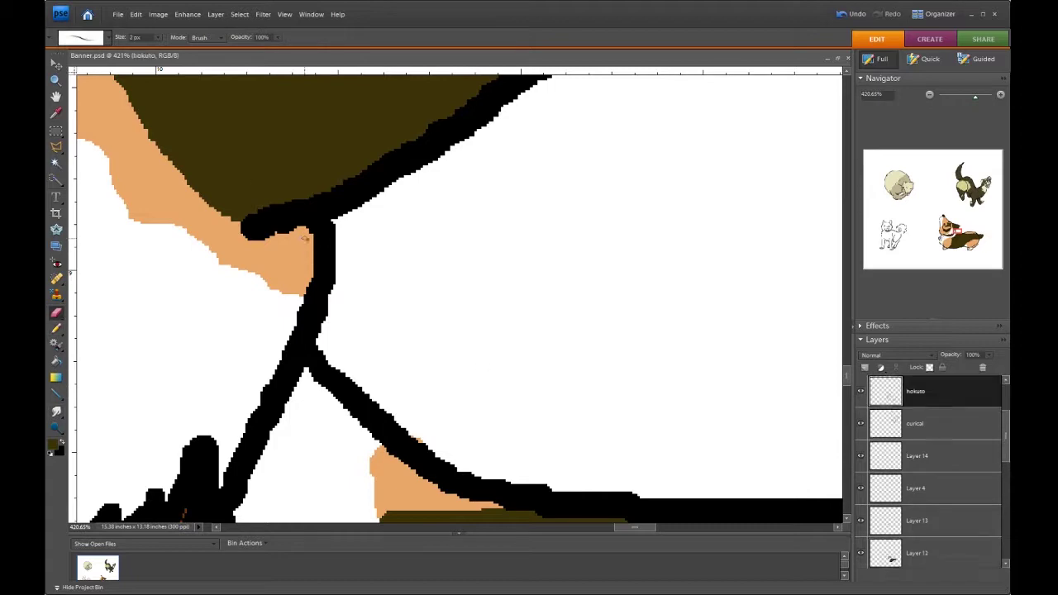
key(z)
key(ctrl+minus)
key(ctrl+minus)
key(ctrl+minus)
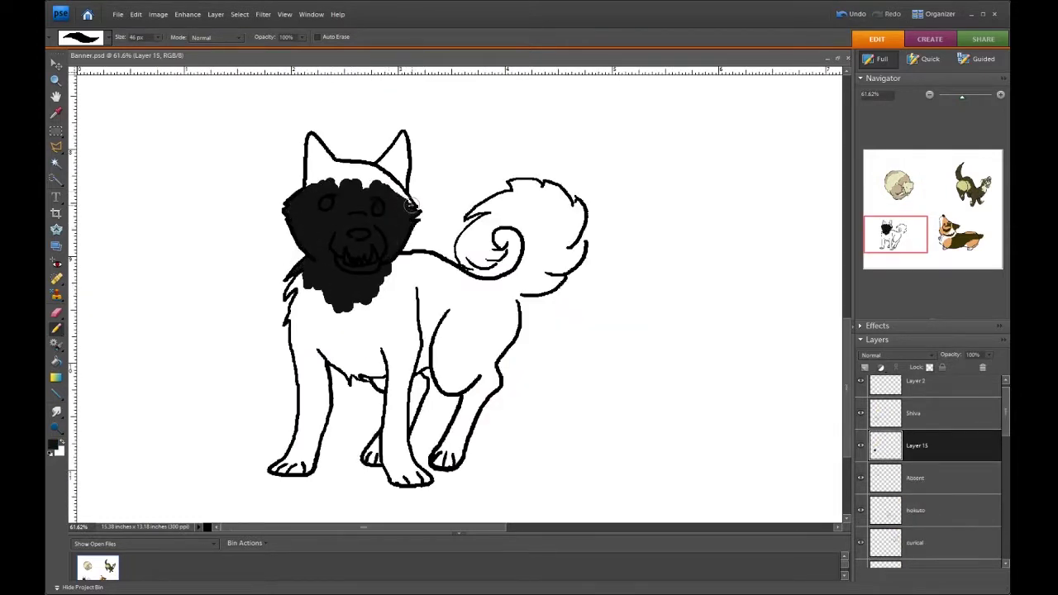
Paint the dog's head, ear, tail, belly, legs and chest black, and its tongue dusty red
mouse_move(405, 142)
mouse_down()
mouse_move(338, 183)
mouse_move(285, 294)
mouse_move(297, 347)
mouse_move(468, 282)
mouse_move(461, 245)
mouse_up()
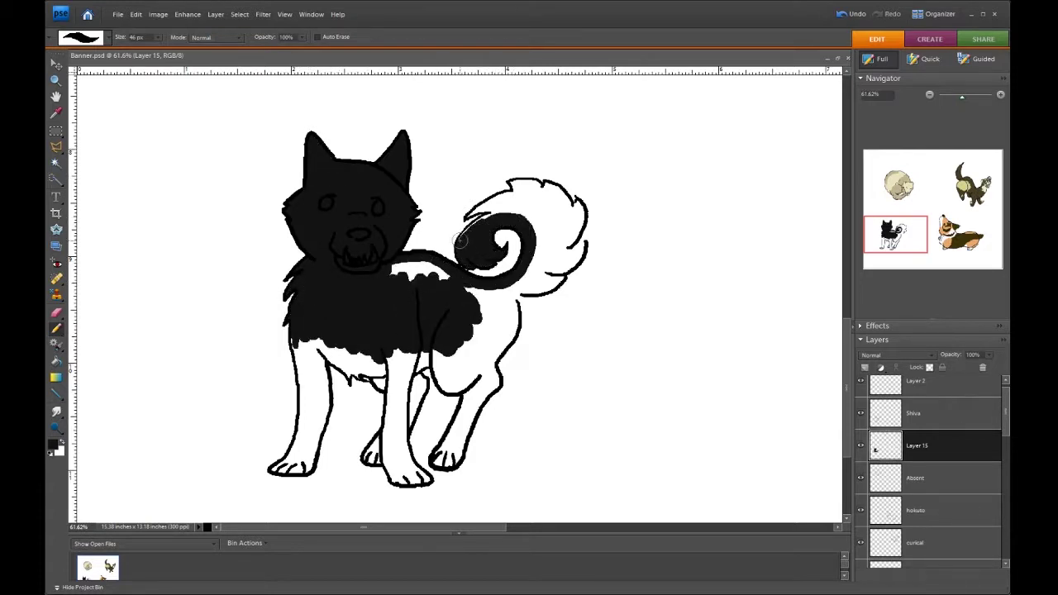
mouse_move(489, 216)
mouse_down()
mouse_move(472, 212)
mouse_move(495, 298)
mouse_move(491, 384)
mouse_move(463, 372)
mouse_move(454, 386)
mouse_move(500, 339)
mouse_move(520, 291)
mouse_move(584, 236)
mouse_move(574, 207)
mouse_move(514, 183)
mouse_up()
mouse_move(385, 360)
mouse_down()
mouse_move(422, 382)
mouse_move(400, 430)
mouse_move(371, 457)
mouse_move(410, 463)
mouse_move(397, 463)
mouse_move(400, 392)
mouse_move(390, 425)
mouse_up()
mouse_move(463, 406)
mouse_down()
mouse_move(437, 460)
mouse_move(451, 414)
mouse_up()
mouse_move(295, 343)
mouse_down()
mouse_move(314, 396)
mouse_move(364, 376)
mouse_move(318, 366)
mouse_move(322, 422)
mouse_move(306, 455)
mouse_move(281, 470)
mouse_move(294, 448)
mouse_move(299, 467)
mouse_up()
mouse_move(368, 232)
mouse_down()
mouse_move(376, 244)
mouse_move(340, 234)
mouse_up()
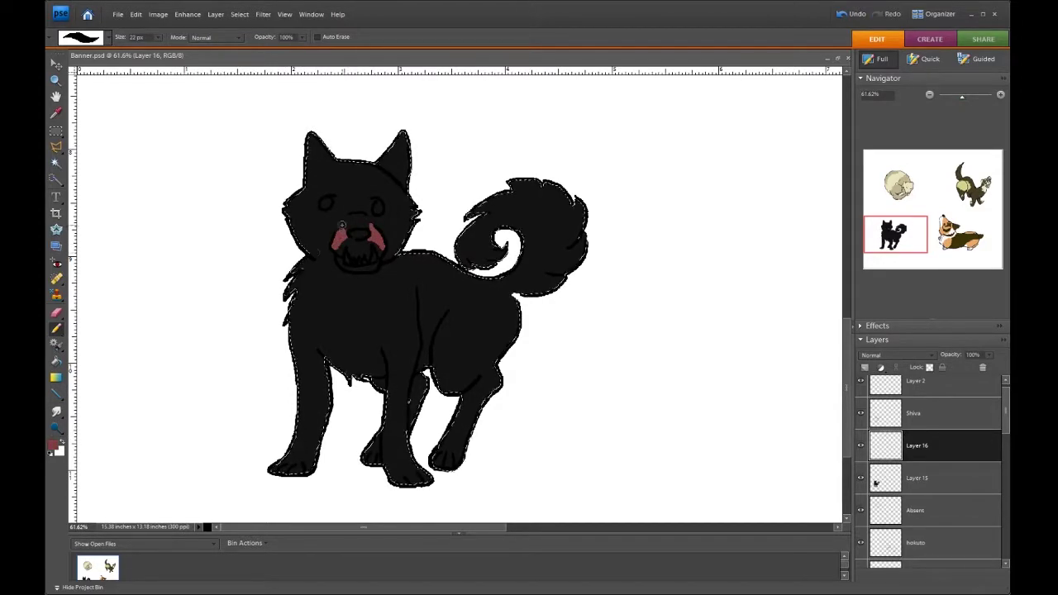
Add red spots above the black dog's eyes, deselect, and paint cream cheeks and muzzle
mouse_move(365, 198)
mouse_down()
mouse_move(377, 200)
mouse_move(339, 197)
mouse_up()
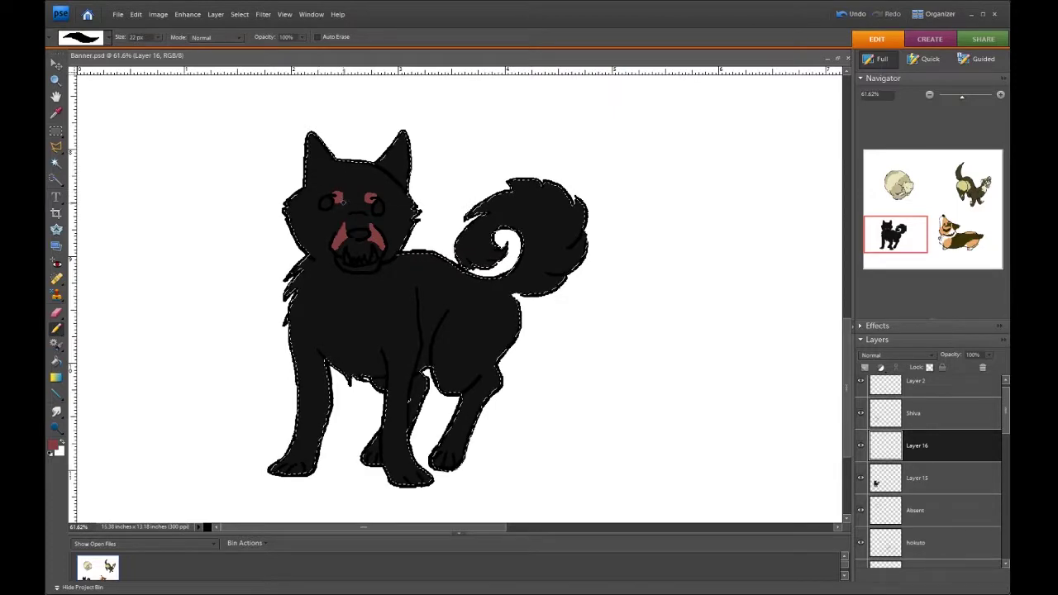
key(ctrl+d)
key(x)
scroll(307, 215, up, 3)
drag(457, 219, 460, 225)
mouse_move(291, 202)
mouse_down()
mouse_move(307, 258)
mouse_move(322, 269)
mouse_up()
drag(442, 238, 445, 285)
mouse_move(319, 236)
mouse_down()
mouse_move(330, 265)
mouse_move(405, 285)
mouse_move(372, 256)
mouse_move(397, 303)
mouse_up()
Fill the inside of both of the dog's ears with cream
mouse_move(434, 115)
mouse_down()
mouse_move(464, 162)
mouse_move(450, 157)
mouse_move(452, 114)
mouse_move(458, 151)
mouse_up()
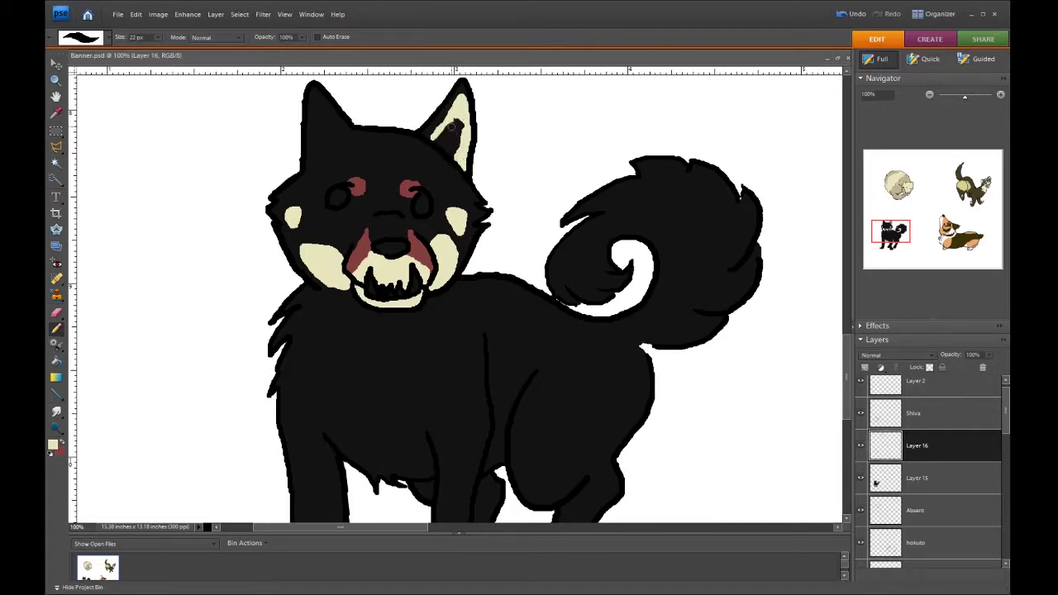
drag(440, 131, 458, 157)
mouse_move(310, 126)
mouse_down()
mouse_move(318, 91)
mouse_move(343, 136)
mouse_move(314, 160)
mouse_move(321, 105)
mouse_up()
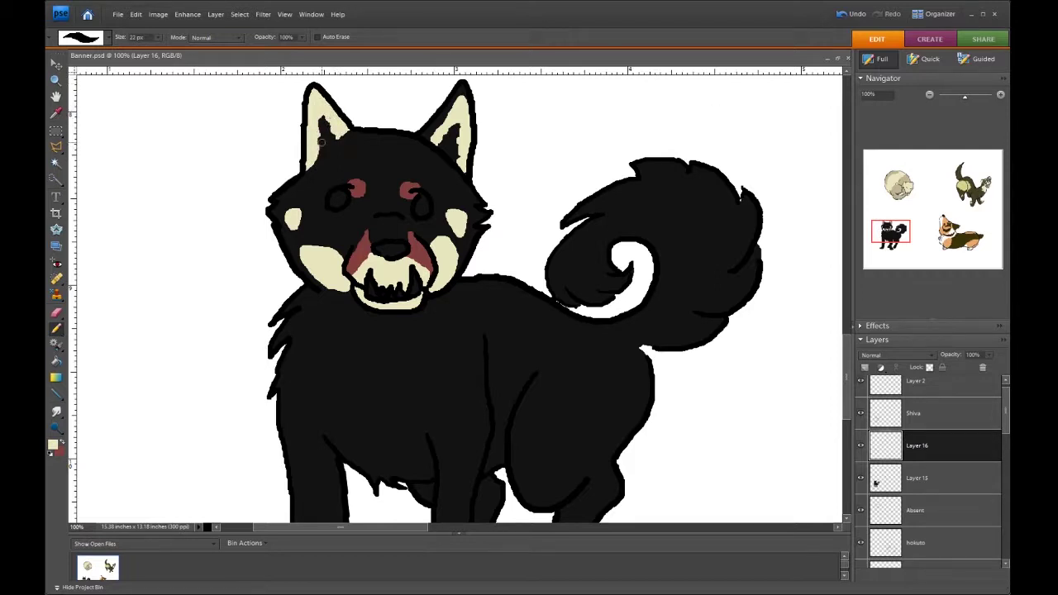
drag(312, 161, 321, 122)
scroll(454, 248, down, 5)
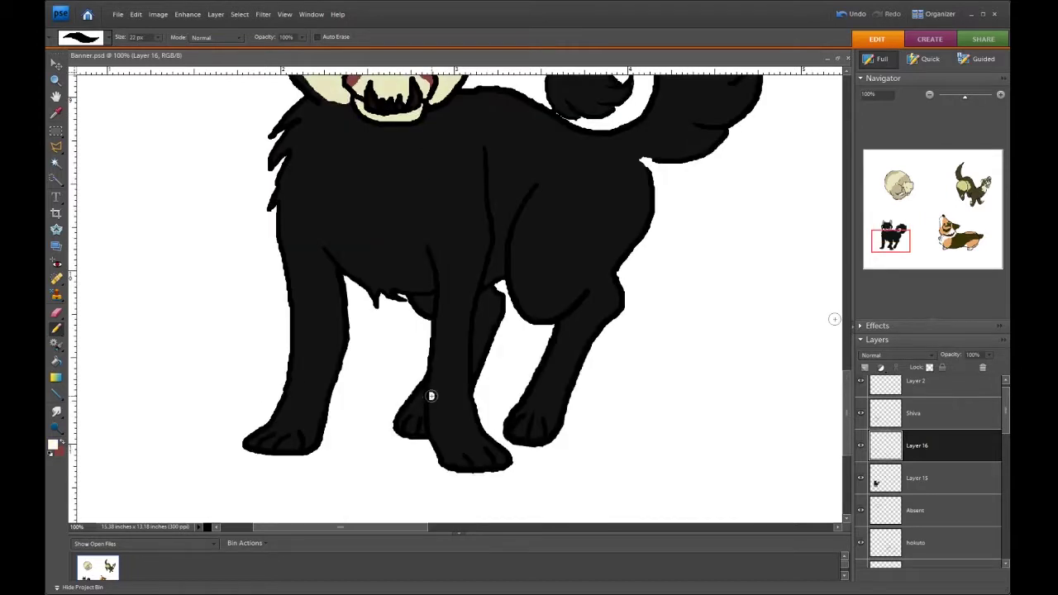
Paint both front paws white and, on a new layer, a red sock above the paw
mouse_move(431, 395)
mouse_down()
mouse_move(508, 464)
mouse_move(436, 399)
mouse_move(490, 456)
mouse_up()
mouse_move(285, 388)
mouse_down()
mouse_move(314, 395)
mouse_move(310, 438)
mouse_move(283, 420)
mouse_up()
key(x)
key(ctrl+shift+alt+n)
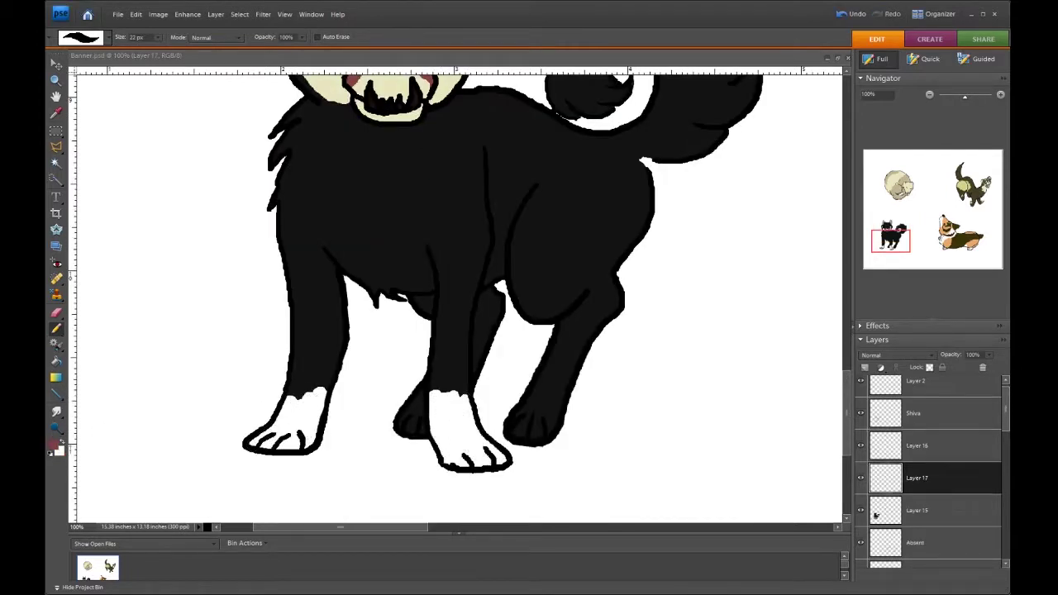
mouse_move(291, 374)
mouse_down()
mouse_move(335, 354)
mouse_move(335, 364)
mouse_up()
key(ctrl+z)
drag(433, 381, 463, 363)
key(alt+bracketright)
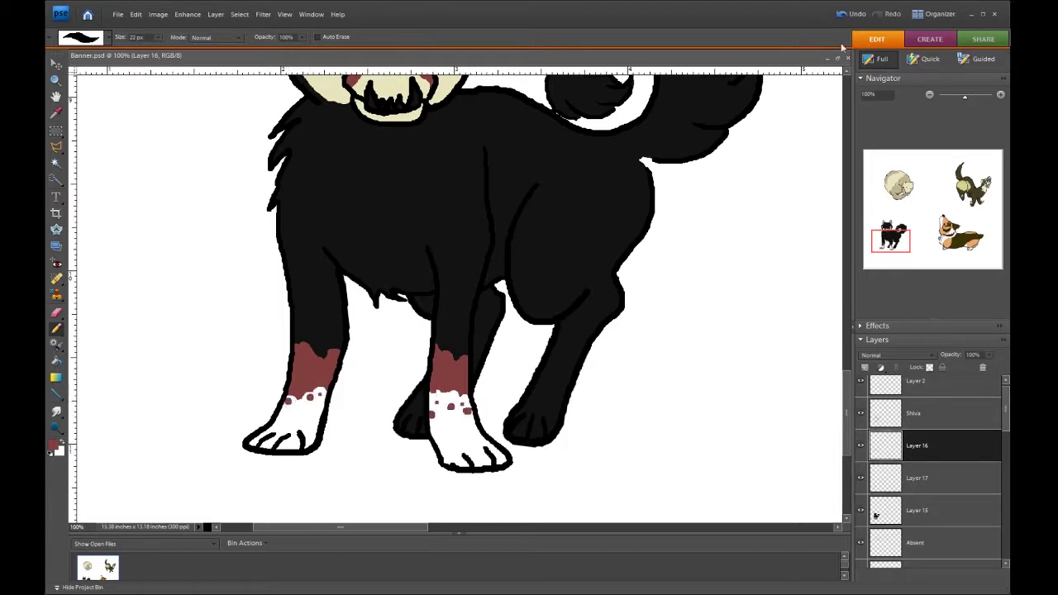
Paint a white chest marking on a new layer and duplicate that layer
key(ctrl+shift+alt+n)
key(x)
mouse_move(397, 216)
mouse_down()
mouse_move(414, 281)
mouse_move(451, 217)
mouse_move(463, 214)
mouse_up()
key(v)
key(ctrl+j)
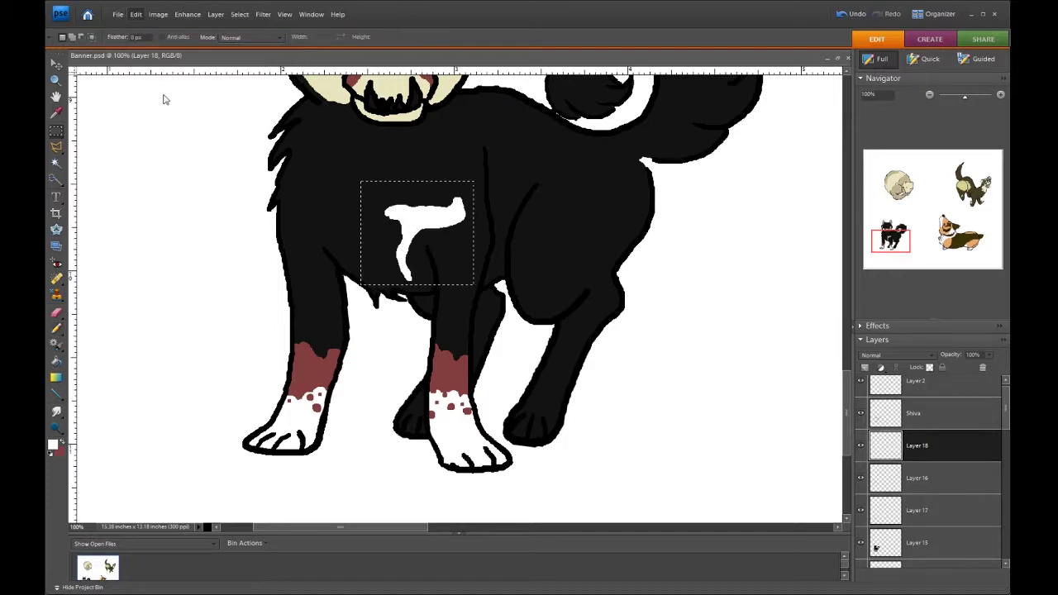
Position the mirrored chest marking left of the original, aligning both halves
drag(396, 206, 308, 206)
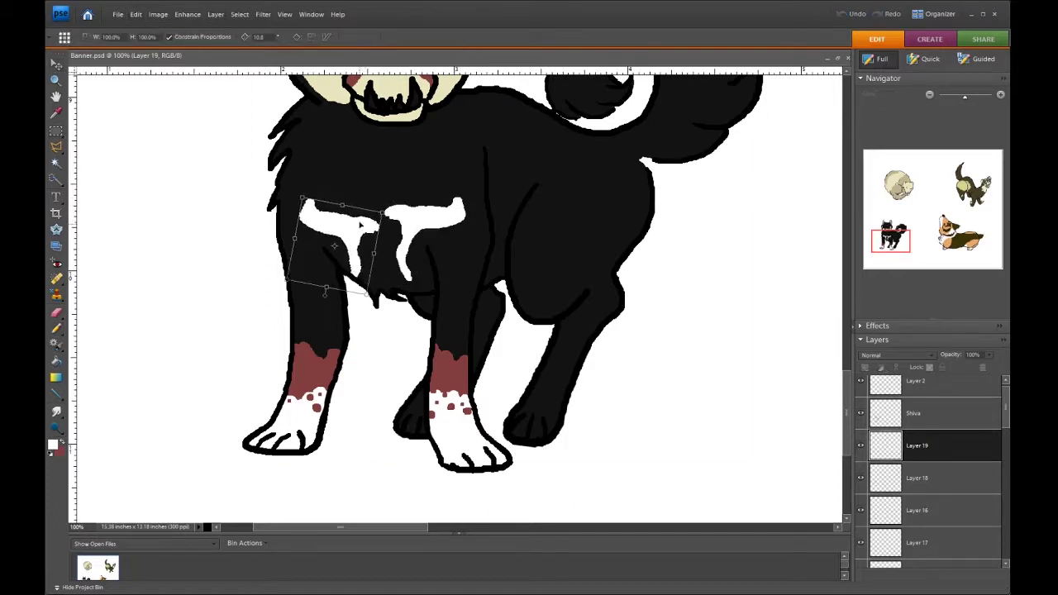
drag(417, 223, 430, 225)
click(743, 273)
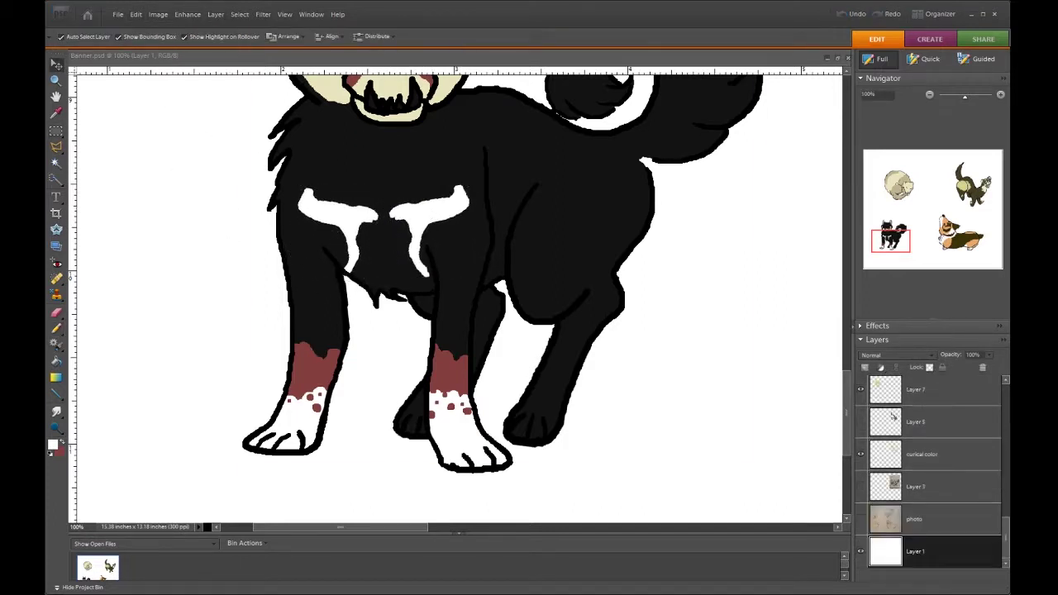
key(n)
key(x)
On Layer 16, paint red down the dog's back legs and left back paw
scroll(864, 393, up, 10)
click(865, 393)
click(909, 423)
drag(612, 272, 517, 426)
drag(579, 339, 549, 403)
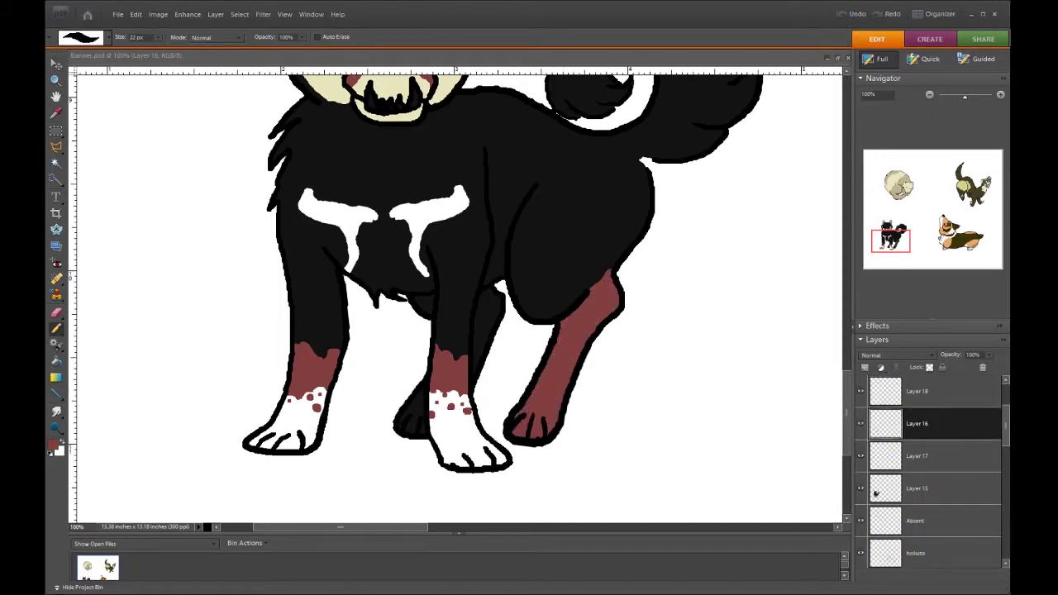
drag(611, 277, 559, 333)
mouse_move(496, 317)
mouse_down()
mouse_move(473, 372)
mouse_move(403, 431)
mouse_up()
drag(419, 388, 405, 433)
Paint a cream V patch on the dog's chest and enlarge its left cheek's cream patch
scroll(429, 427, up, 3)
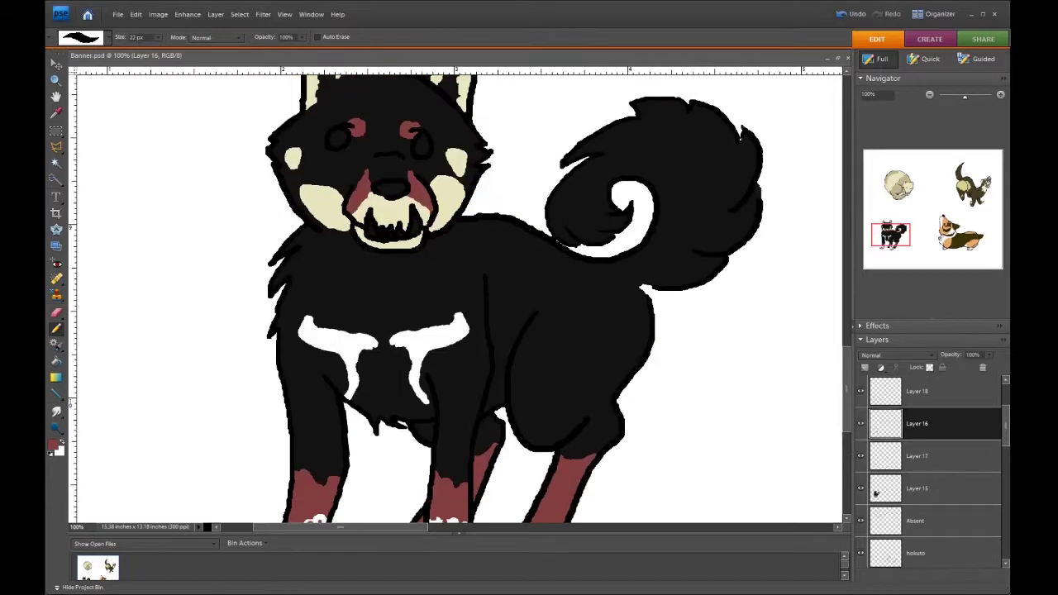
drag(429, 242, 372, 258)
drag(337, 226, 395, 302)
drag(370, 261, 395, 293)
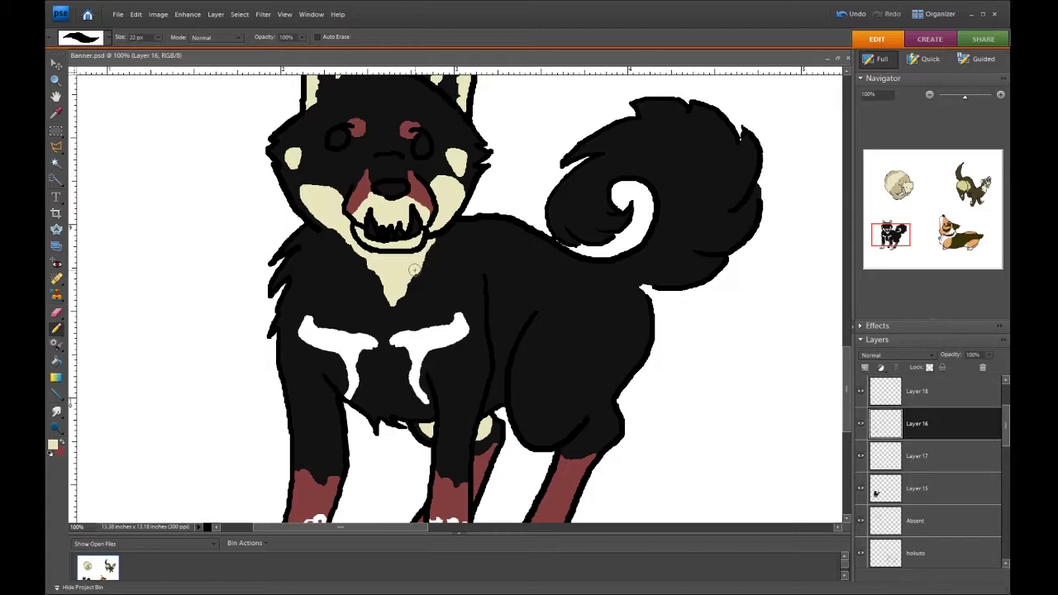
click(303, 159)
drag(339, 183, 314, 195)
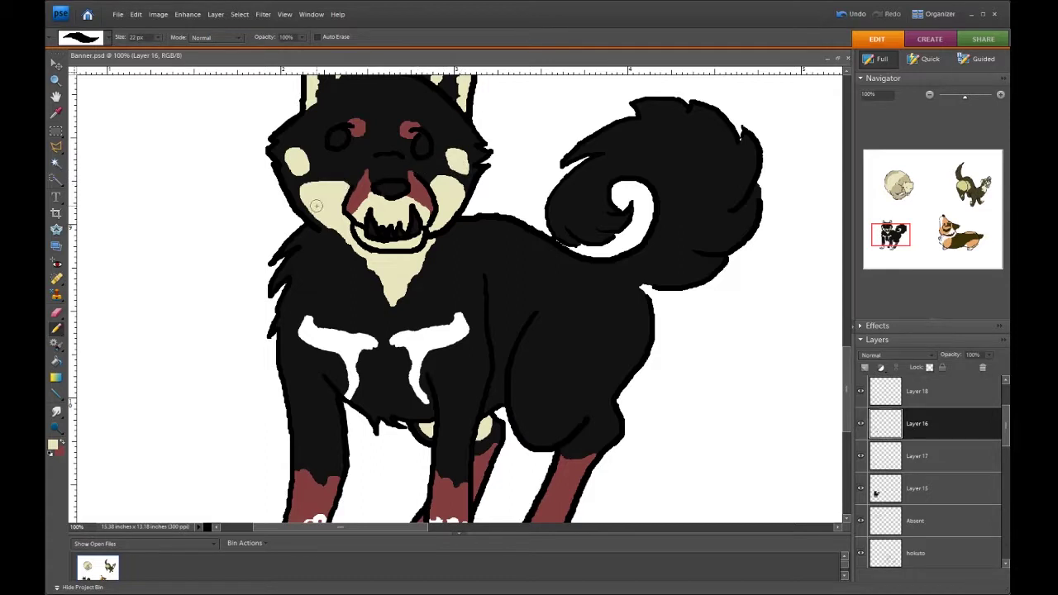
scroll(433, 367, down, 3)
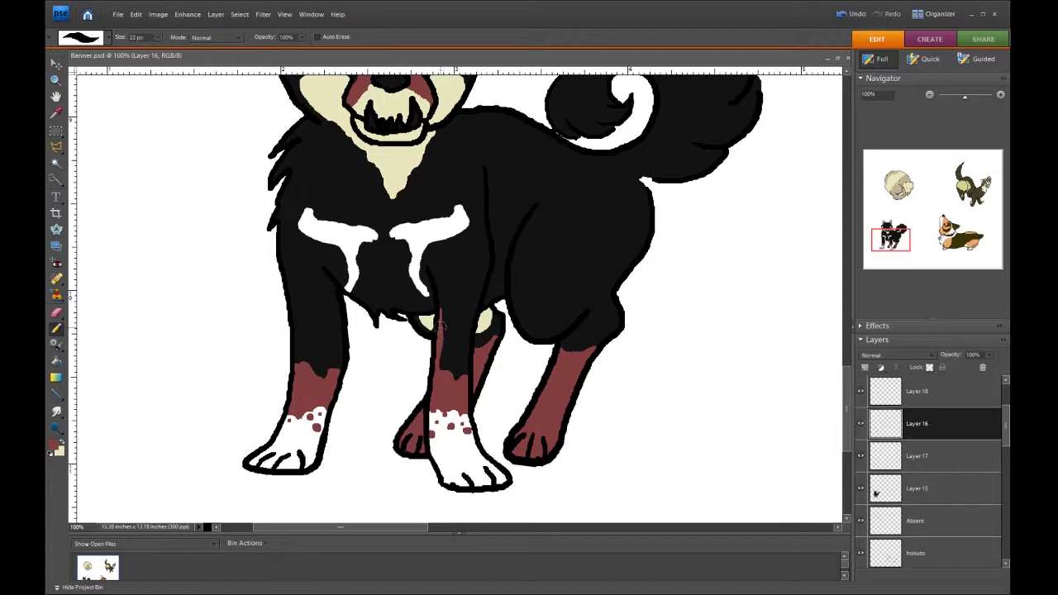
Add red down the left front leg, then zoom out to show all four animals
drag(335, 301, 322, 375)
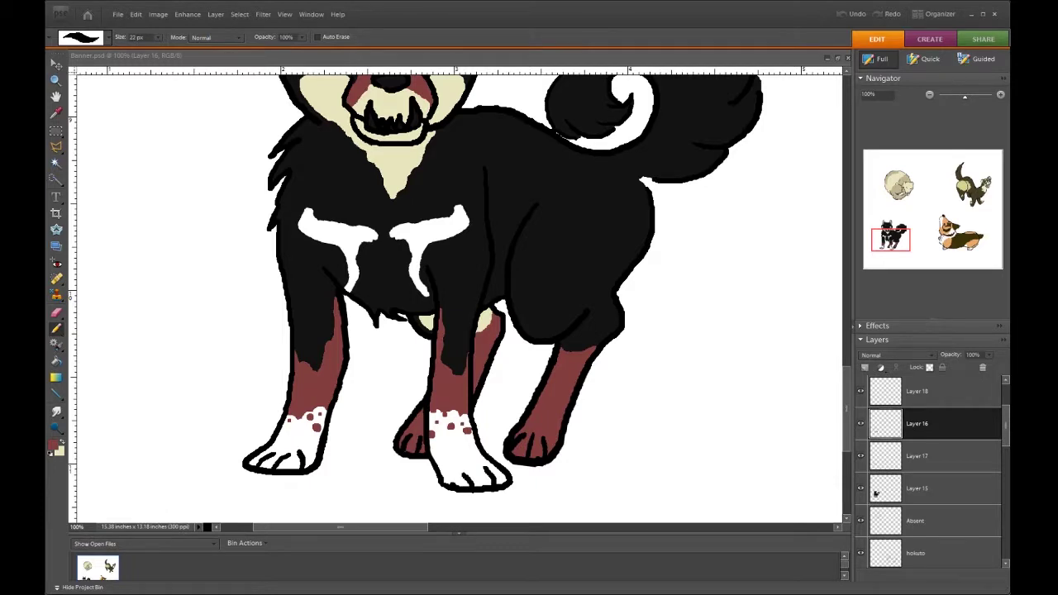
key(z)
alt+click(829, 126)
alt+click(829, 127)
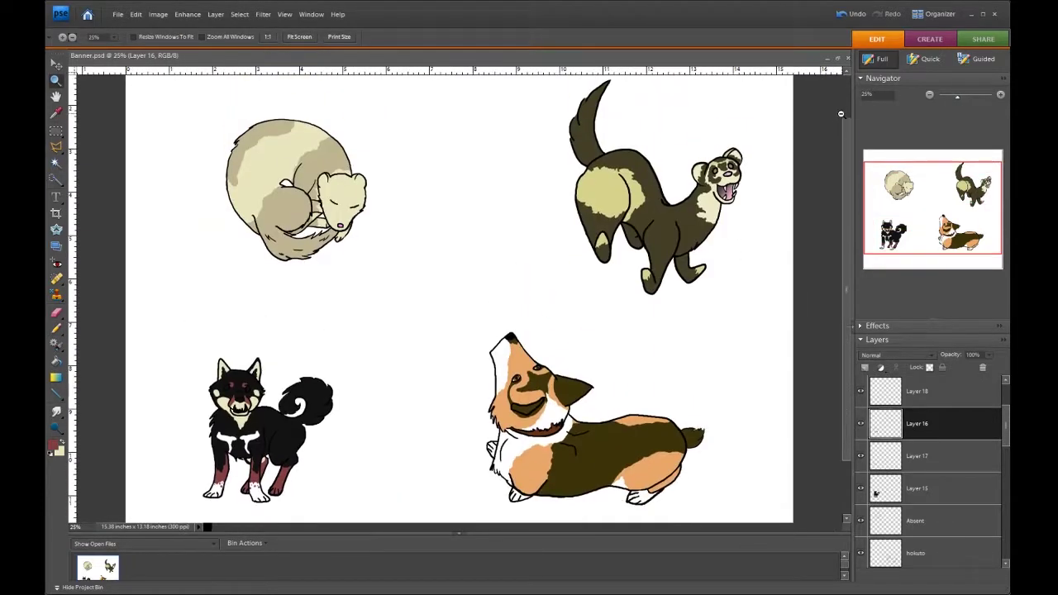
Zoom in on the black dog's face and paint its eyes solid black on a new layer
drag(166, 347, 297, 423)
key(d)
key(b)
click(865, 367)
drag(552, 324, 563, 339)
drag(431, 317, 450, 329)
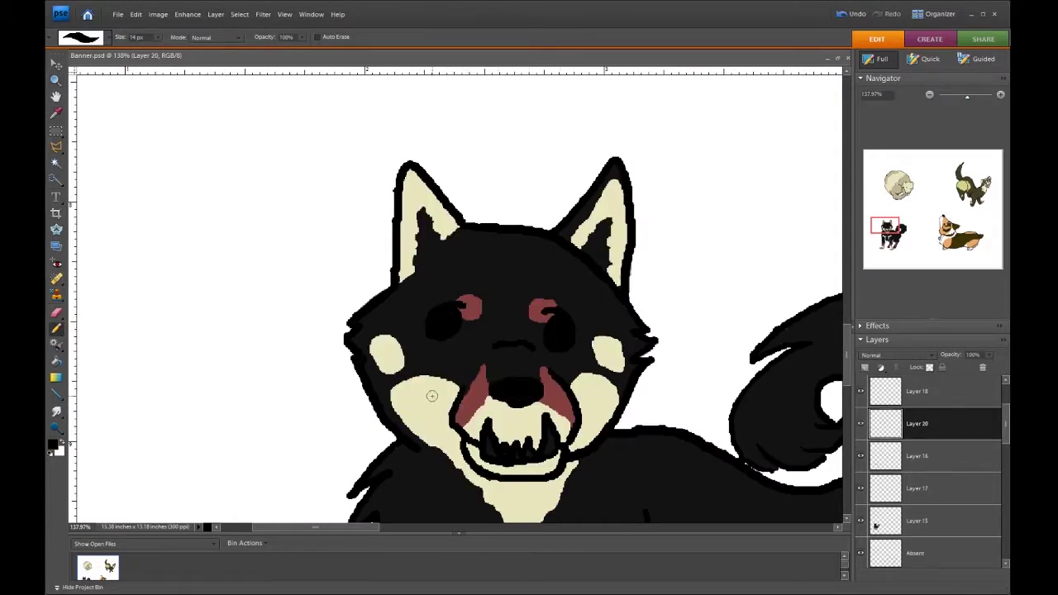
Lasso the black dog's left eye and shift it slightly down and right
ctrl+click(886, 424)
drag(444, 320, 473, 335)
key(l)
drag(463, 296, 438, 346)
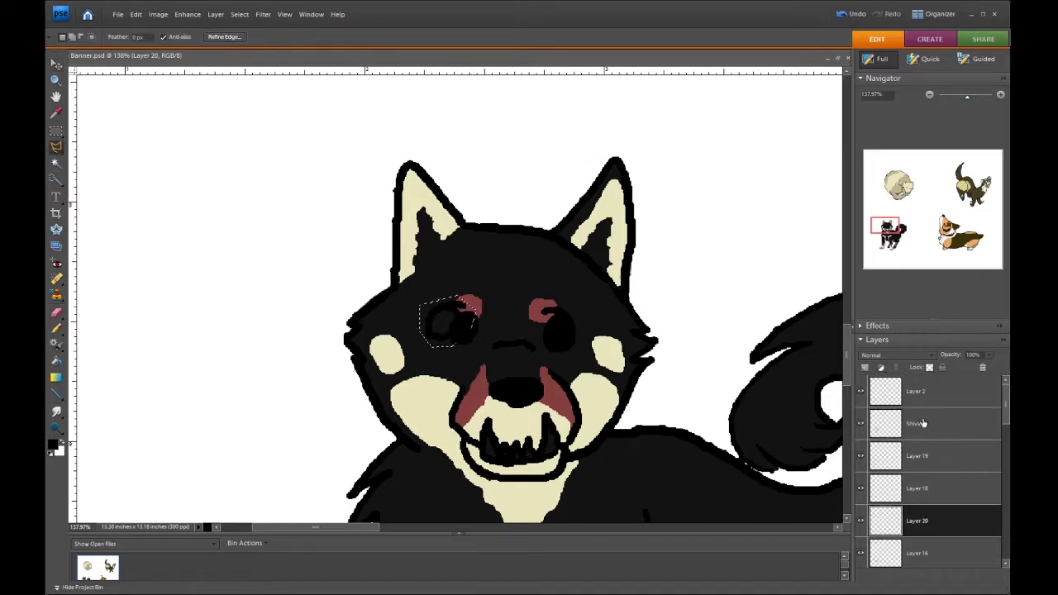
key(v)
mouse_move(447, 321)
mouse_down()
mouse_move(460, 329)
mouse_move(430, 351)
mouse_up()
click(917, 521)
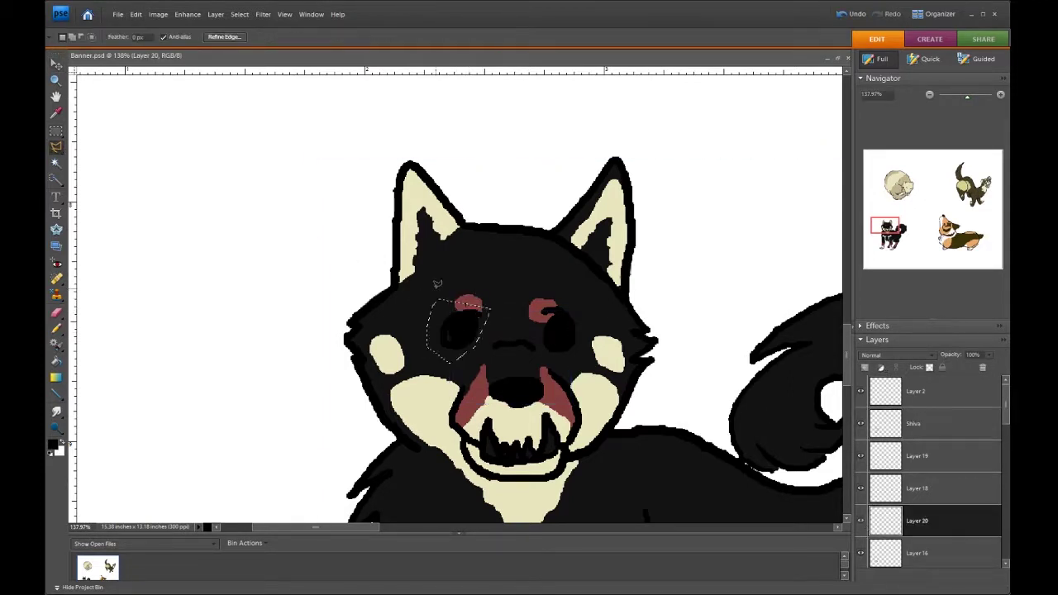
Select the left red eyebrow and rotate it to match the right one, then deselect
click(57, 147)
mouse_move(462, 291)
mouse_down()
mouse_move(452, 312)
mouse_move(494, 296)
mouse_up()
key(v)
click(918, 553)
key(Return)
key(l)
key(ctrl+d)
click(56, 328)
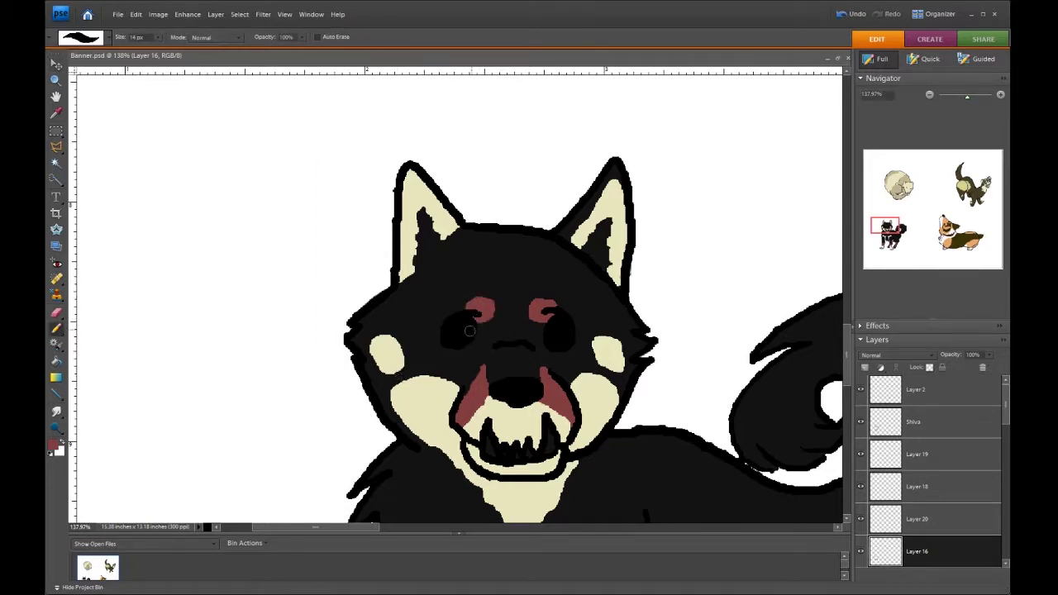